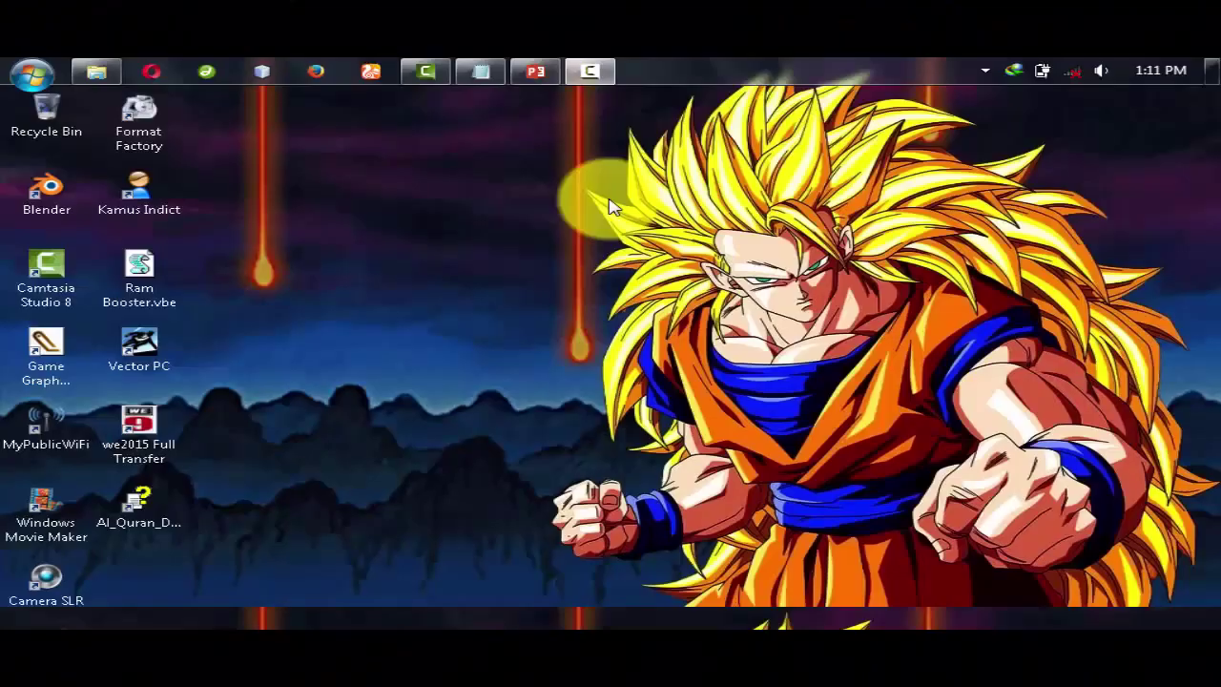
# Write a short greeting introducing the PowerPoint butterfly tutorial in Notepad, then minimize it.
pyautogui.click(482, 72)
pyautogui.write('perhatikan yah...')
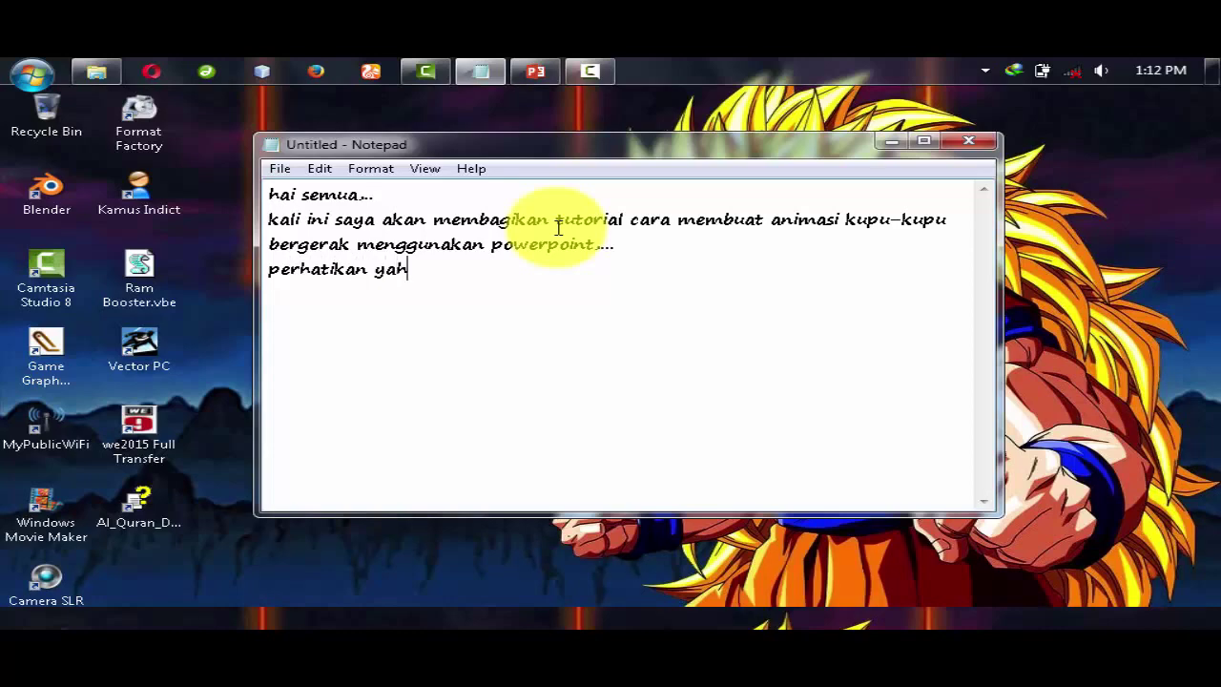
pyautogui.click(891, 141)
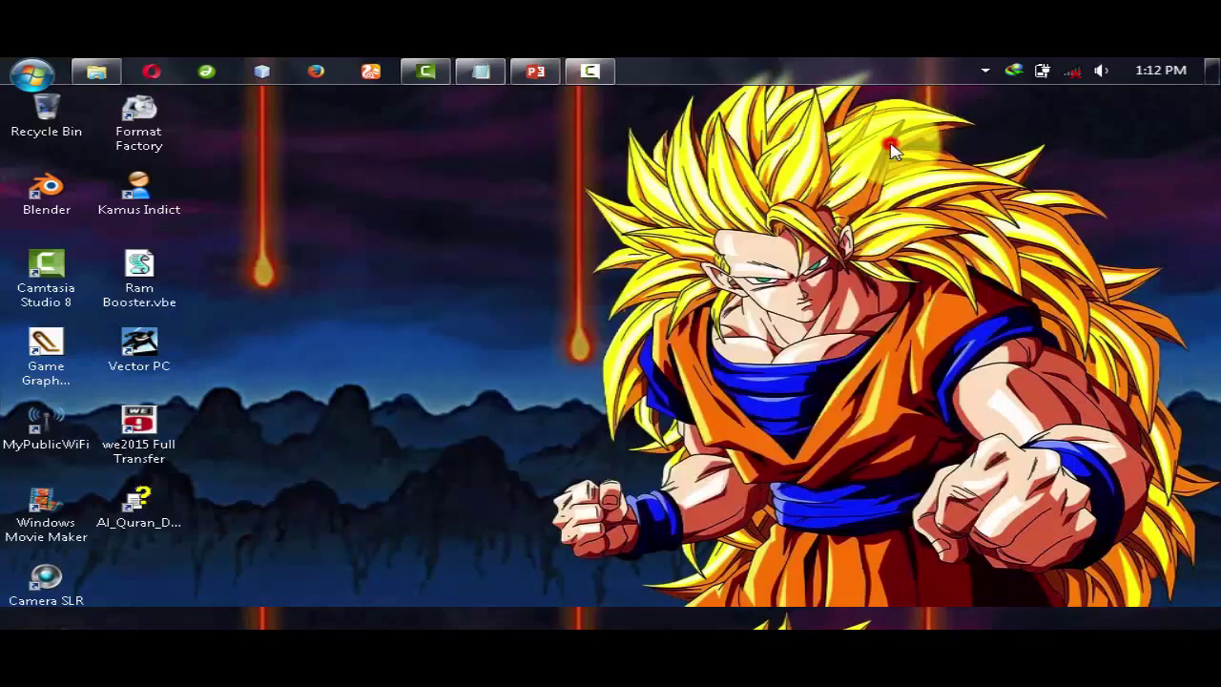
# Switch the PowerPoint slide to the Blank layout.
pyautogui.click(531, 68)
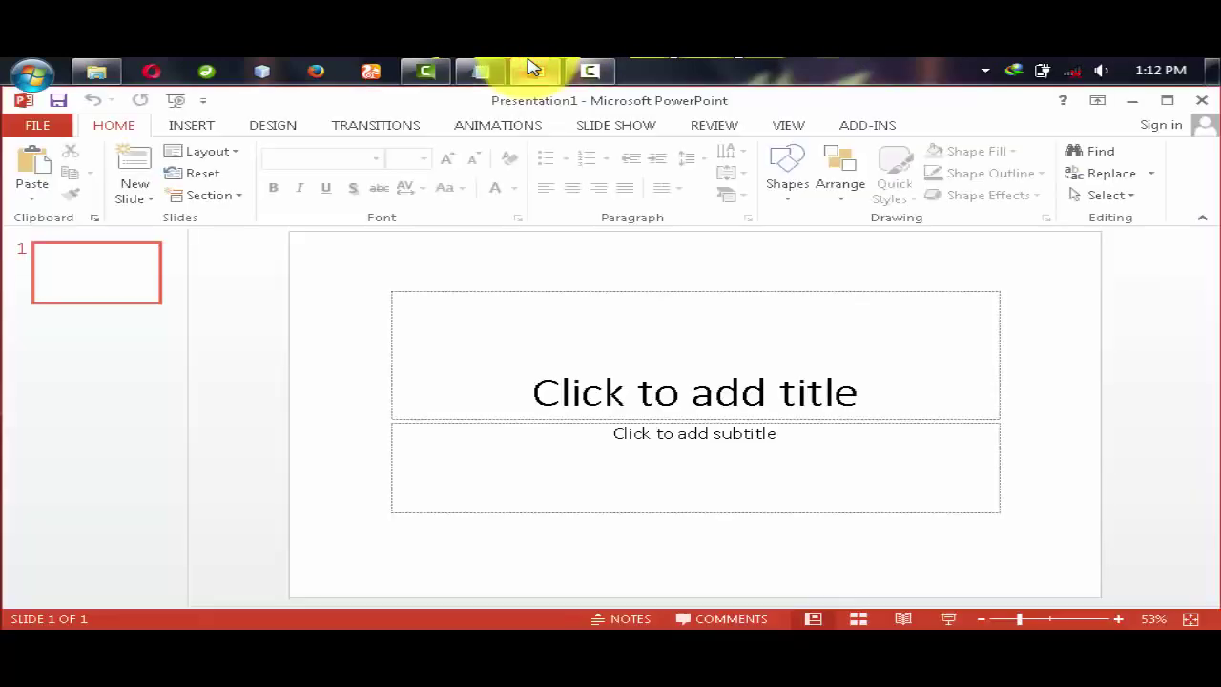
pyautogui.click(222, 151)
pyautogui.click(231, 403)
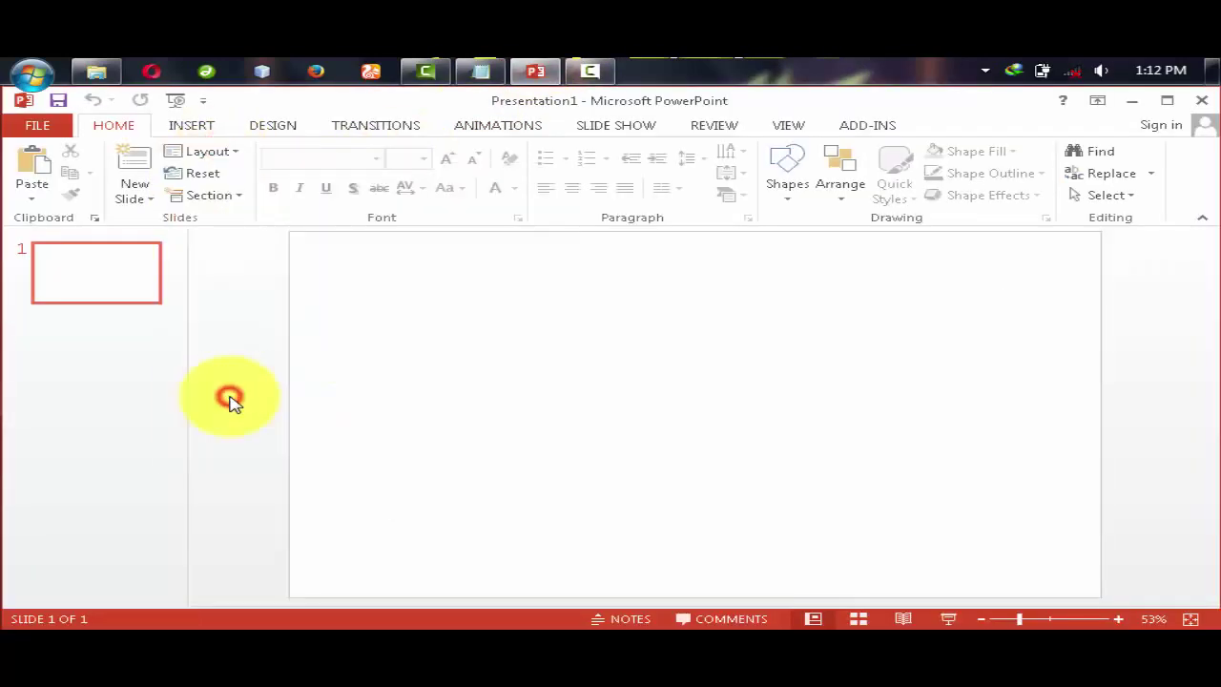
# Draw a black oval, 2.61" tall by 0.75" wide, near the slide centre as the body.
pyautogui.click(188, 127)
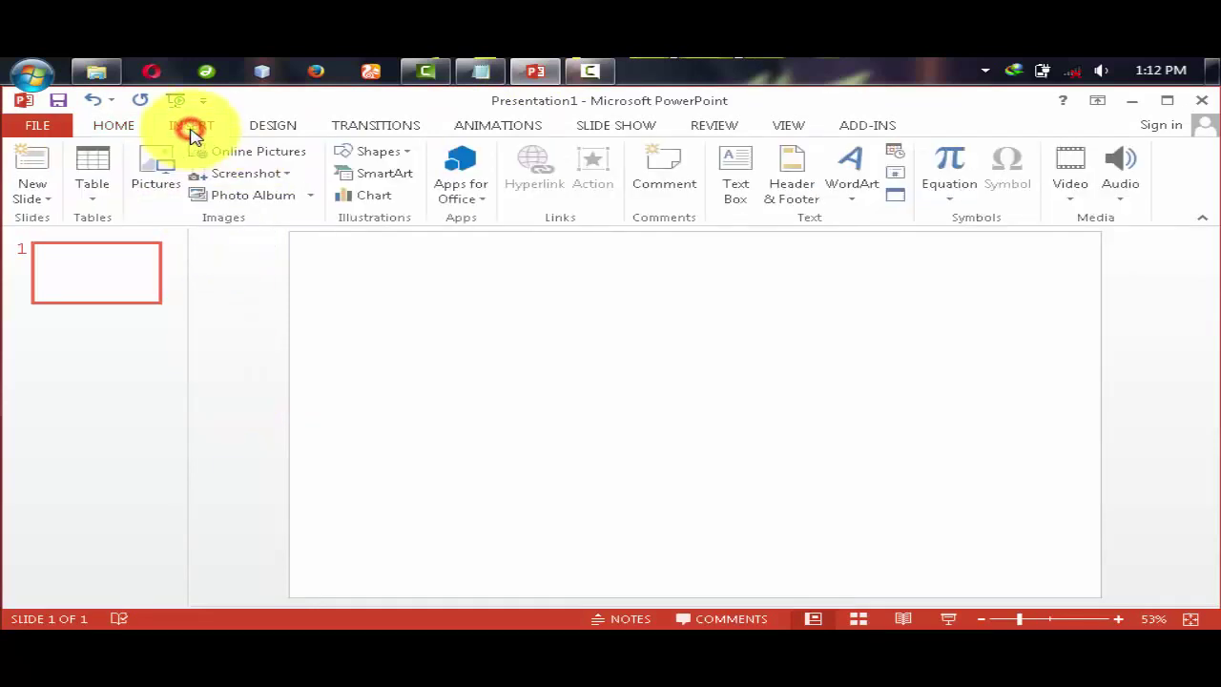
pyautogui.click(367, 151)
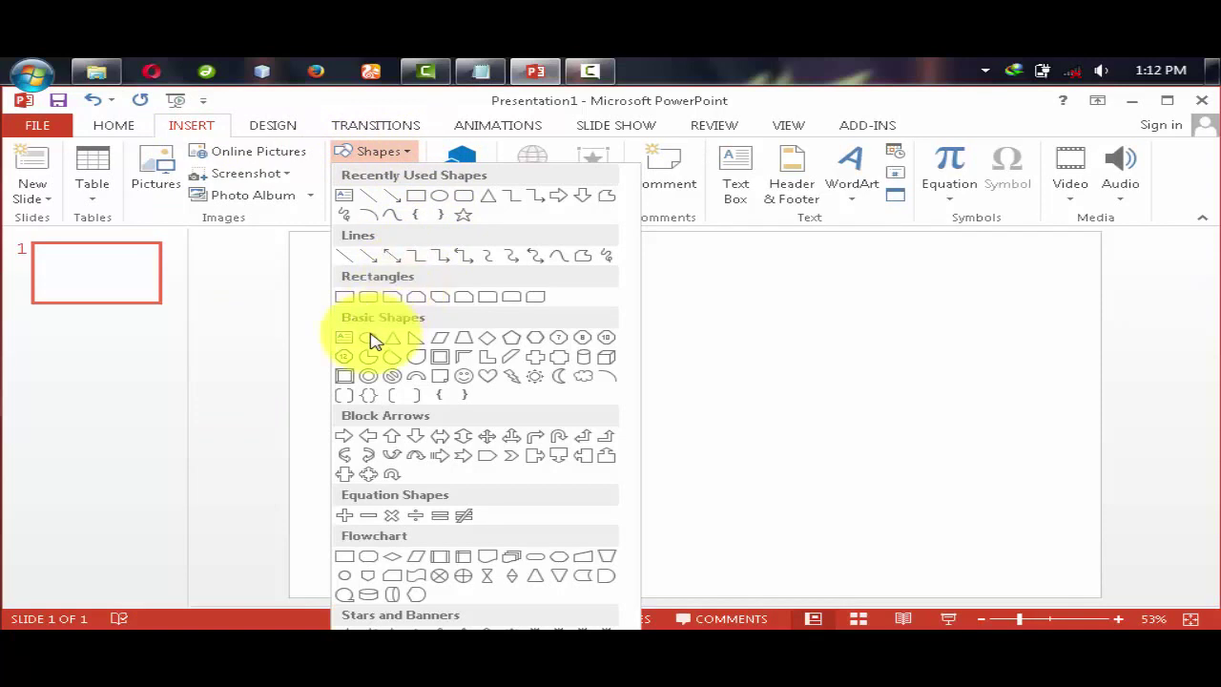
pyautogui.click(370, 338)
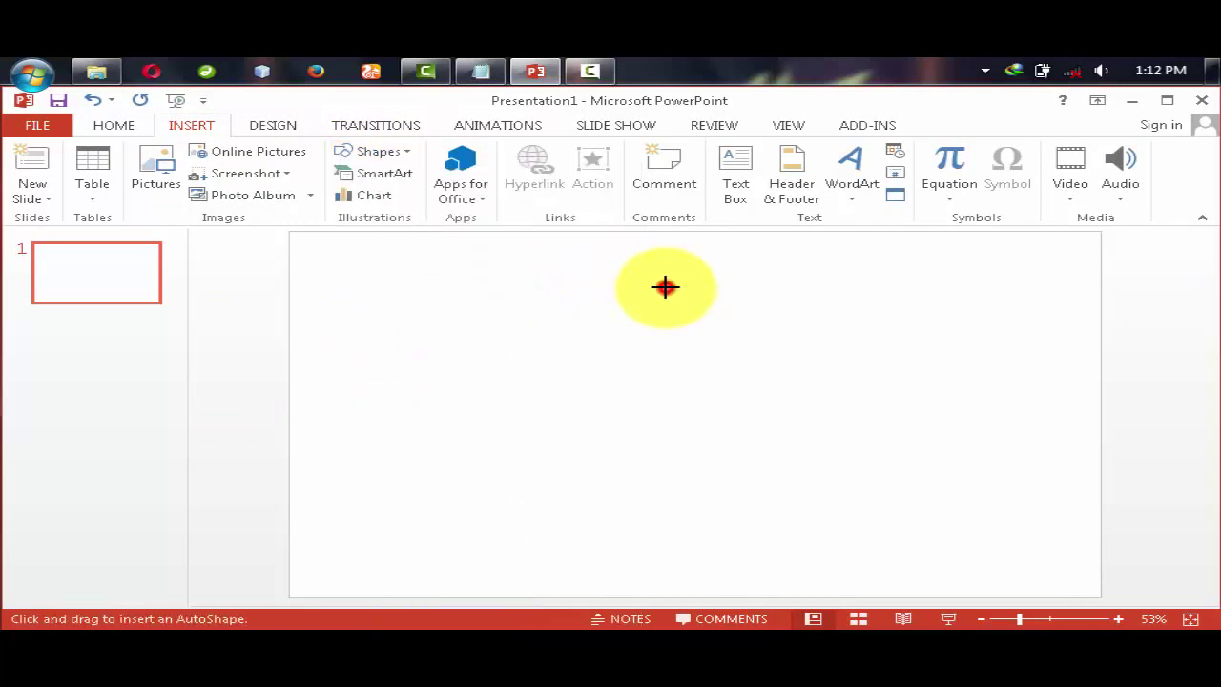
pyautogui.click(664, 286)
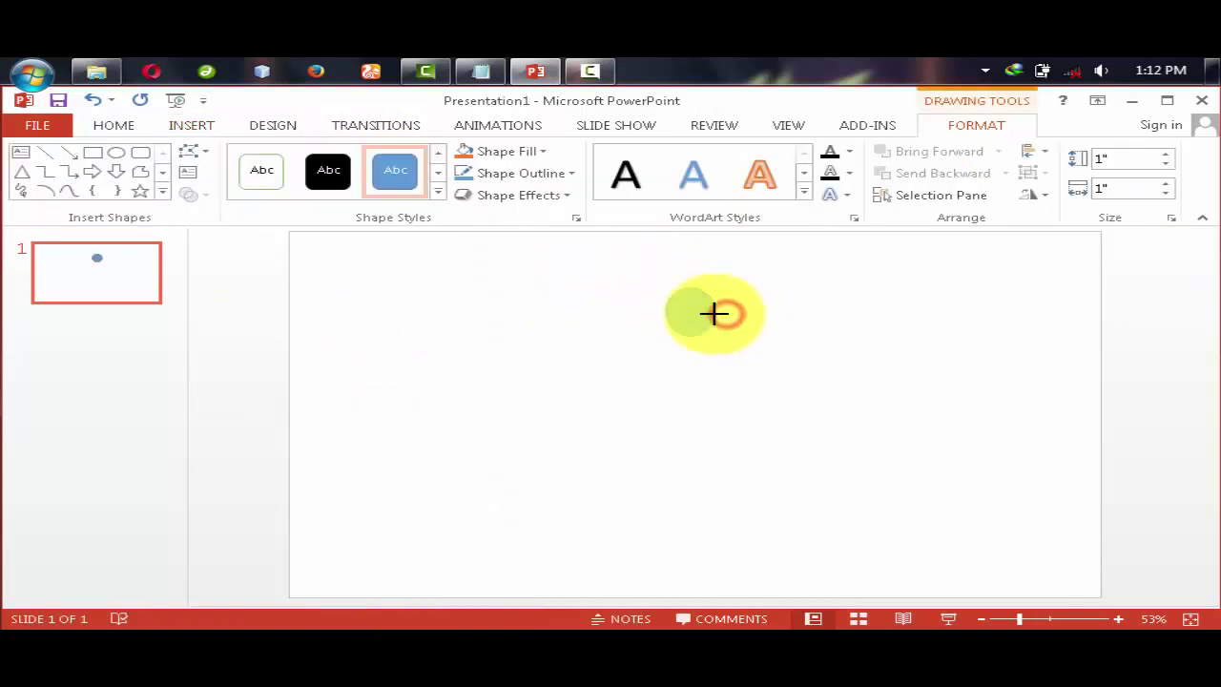
pyautogui.moveTo(714, 312); pyautogui.dragTo(689, 410)
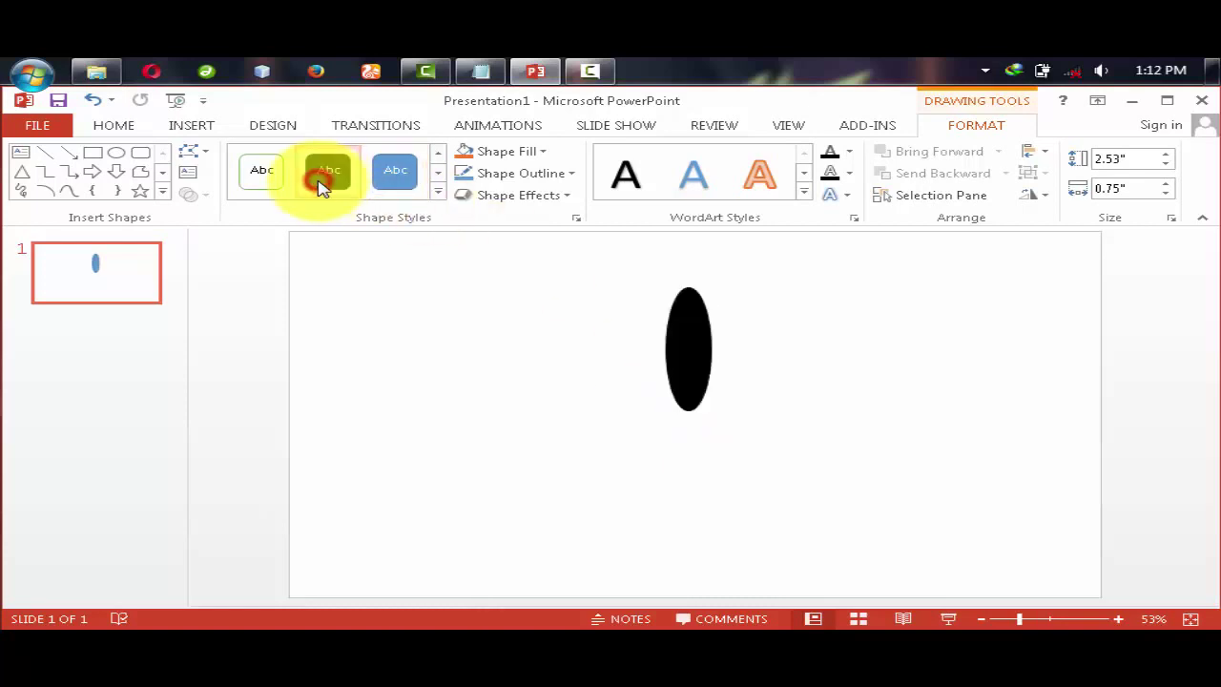
pyautogui.click(324, 181)
pyautogui.moveTo(681, 307); pyautogui.dragTo(688, 325)
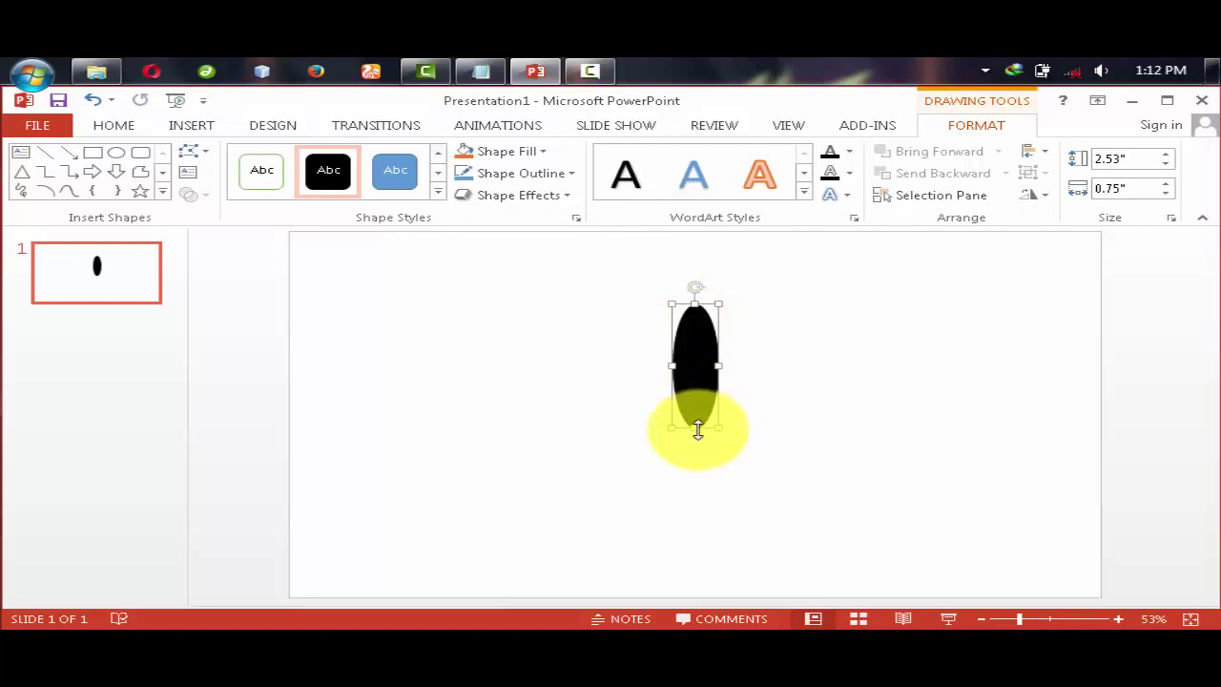
pyautogui.moveTo(697, 428); pyautogui.dragTo(695, 431)
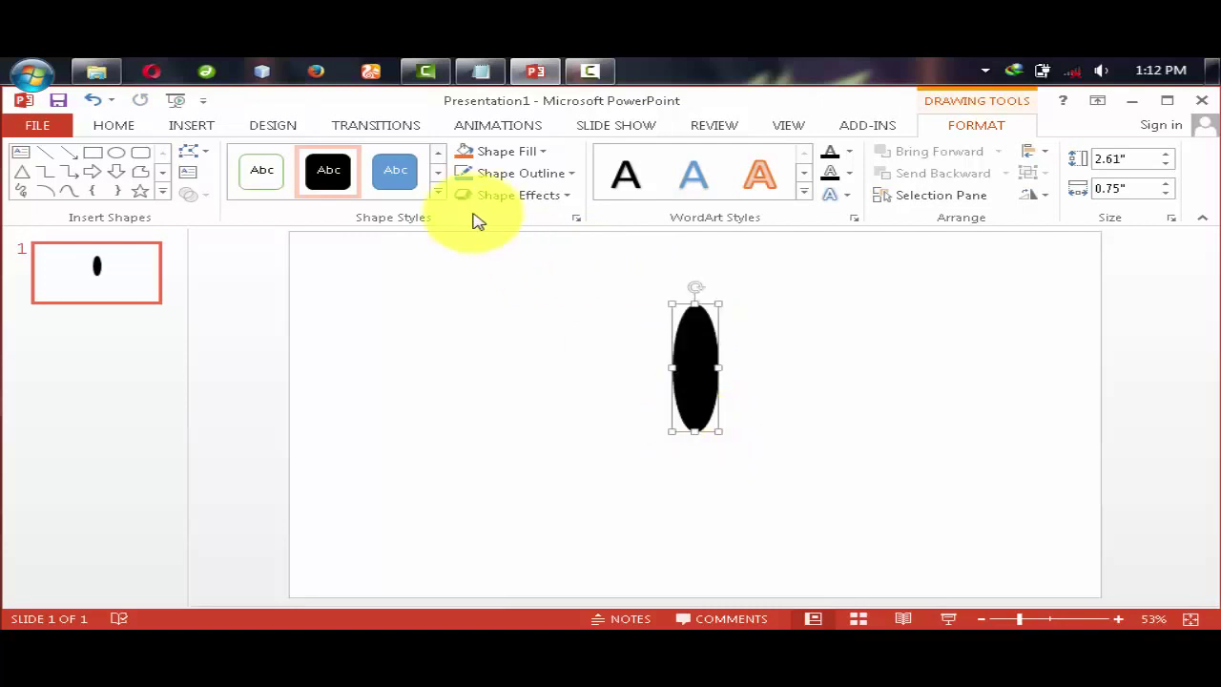
# Draw a heart, stretch and rotate it into a yellow wing left of the body.
pyautogui.click(190, 127)
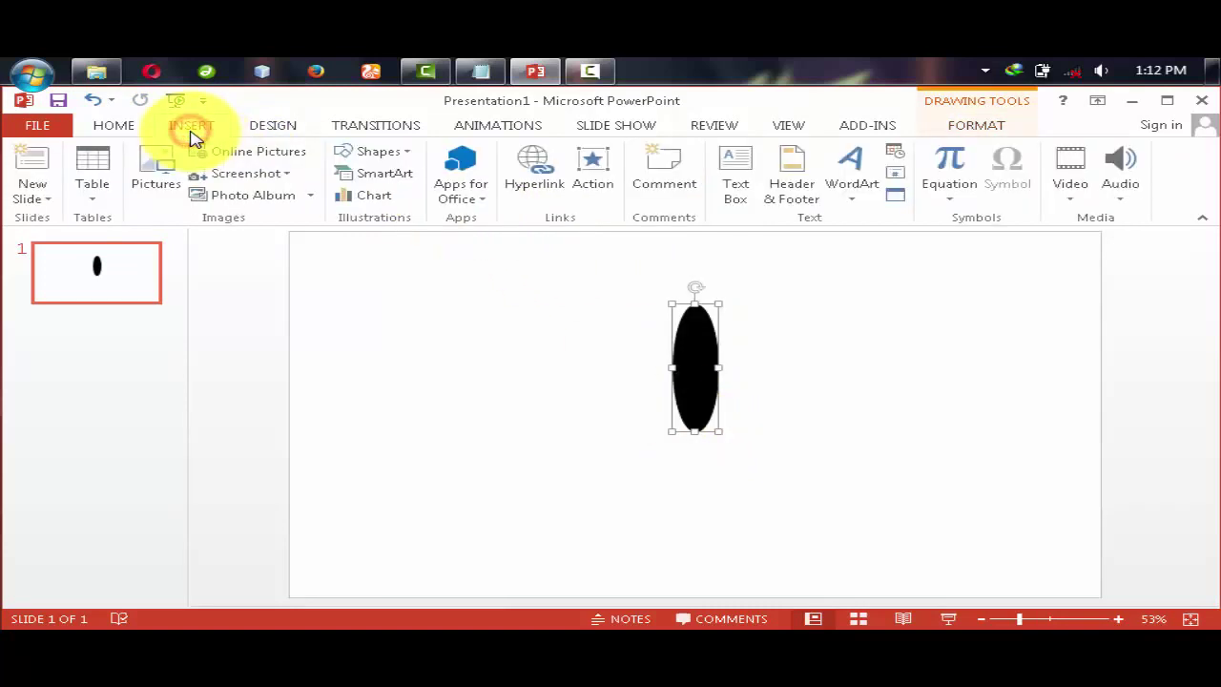
pyautogui.click(386, 155)
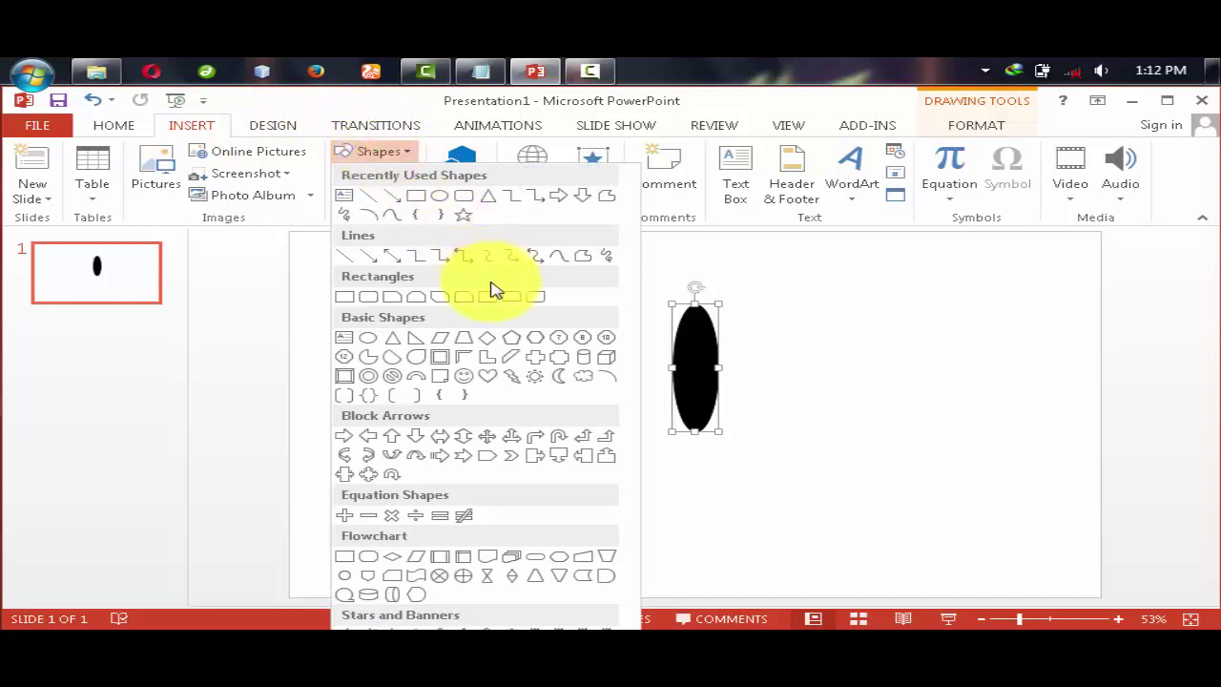
pyautogui.click(488, 375)
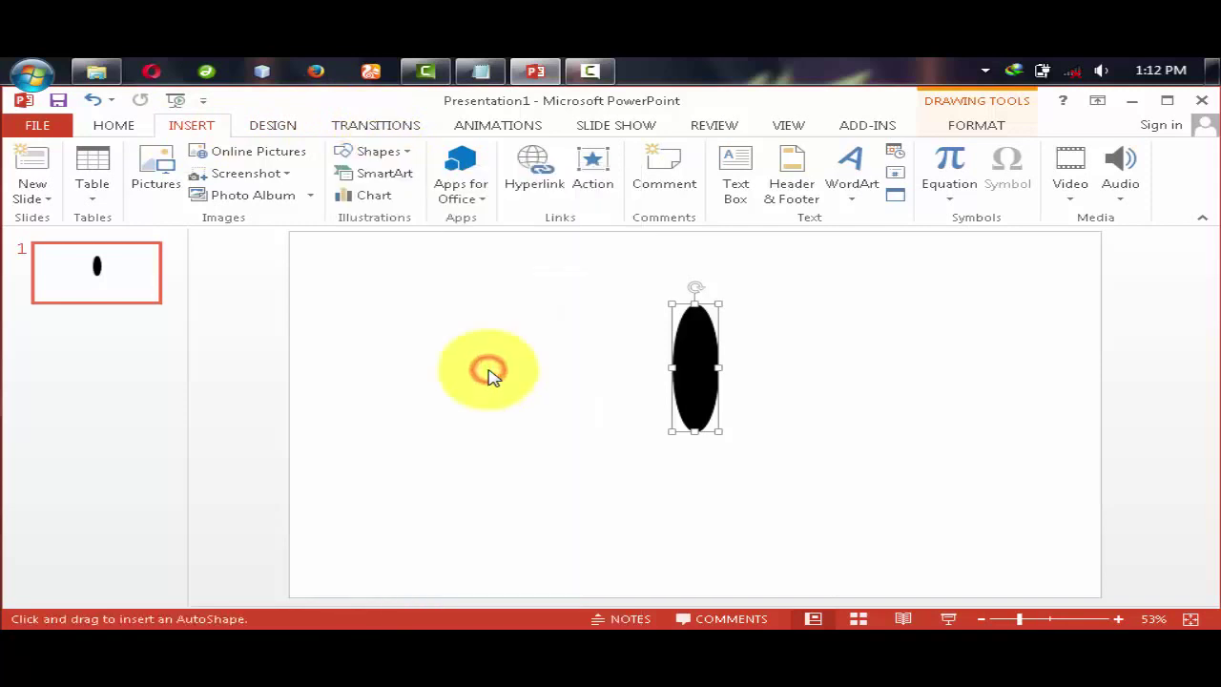
pyautogui.click(515, 328)
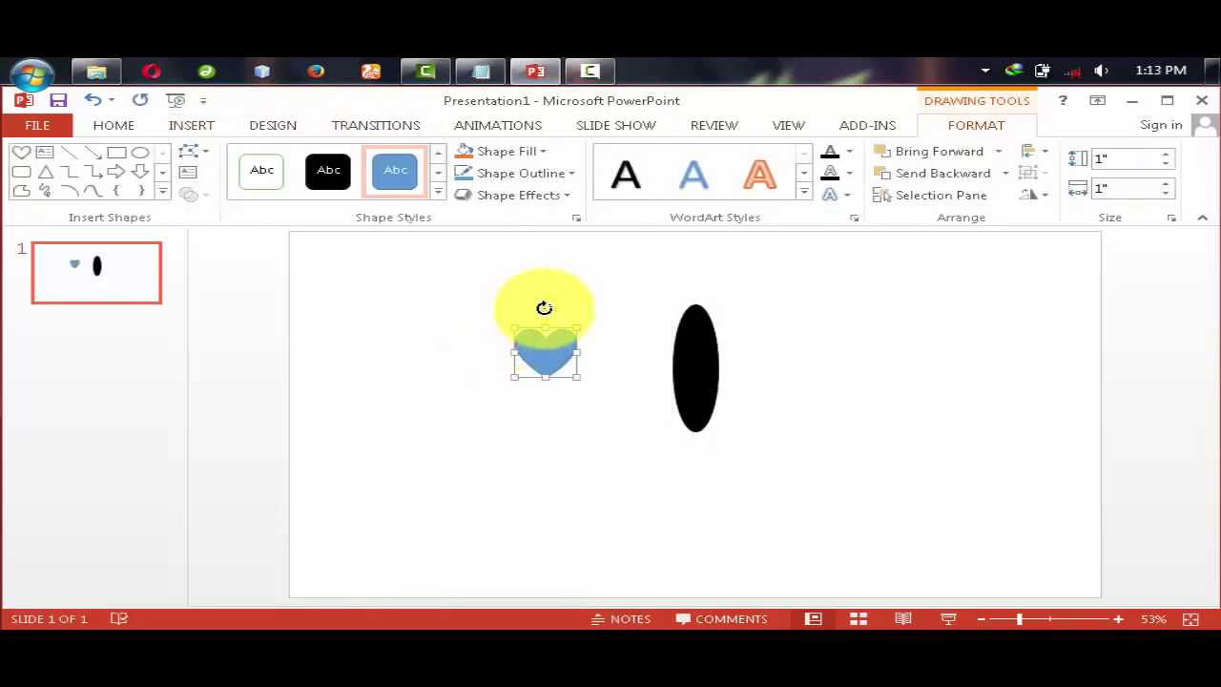
pyautogui.moveTo(544, 311)
pyautogui.mouseDown()
pyautogui.moveTo(498, 384)
pyautogui.moveTo(491, 356)
pyautogui.moveTo(515, 336)
pyautogui.mouseUp()
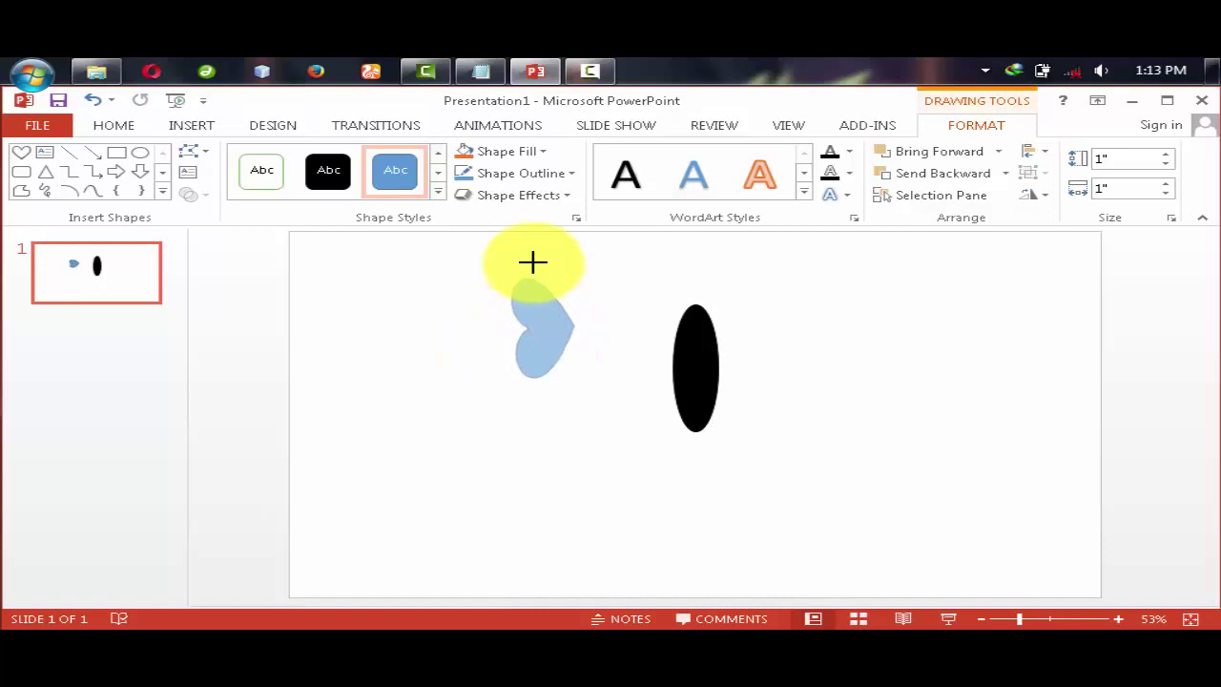
pyautogui.moveTo(537, 282); pyautogui.dragTo(550, 434)
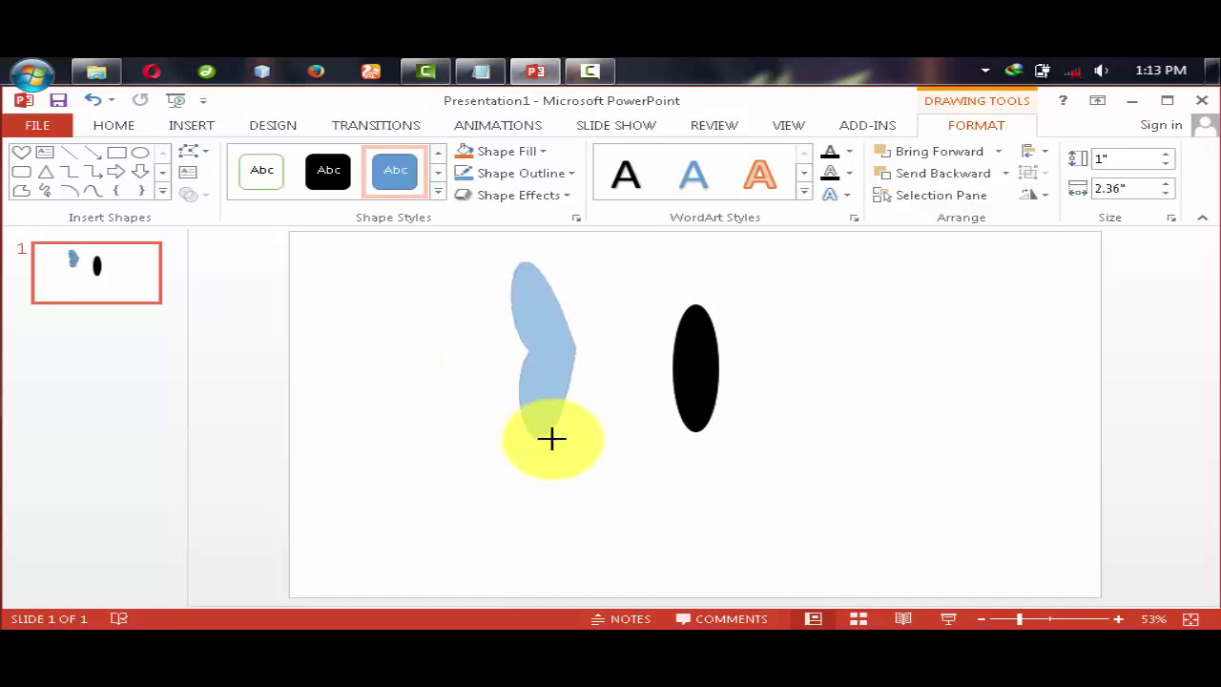
pyautogui.moveTo(543, 359)
pyautogui.mouseDown()
pyautogui.moveTo(599, 388)
pyautogui.moveTo(617, 380)
pyautogui.mouseUp()
pyautogui.moveTo(611, 290); pyautogui.dragTo(559, 367)
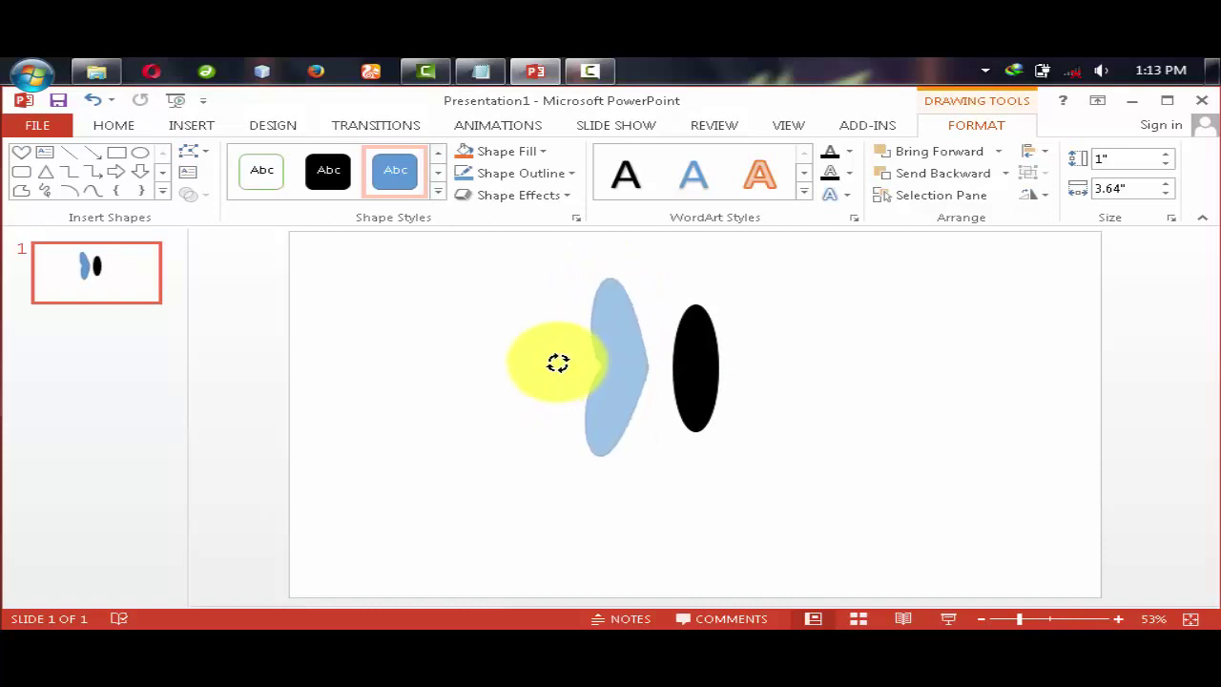
pyautogui.moveTo(560, 368); pyautogui.dragTo(625, 364)
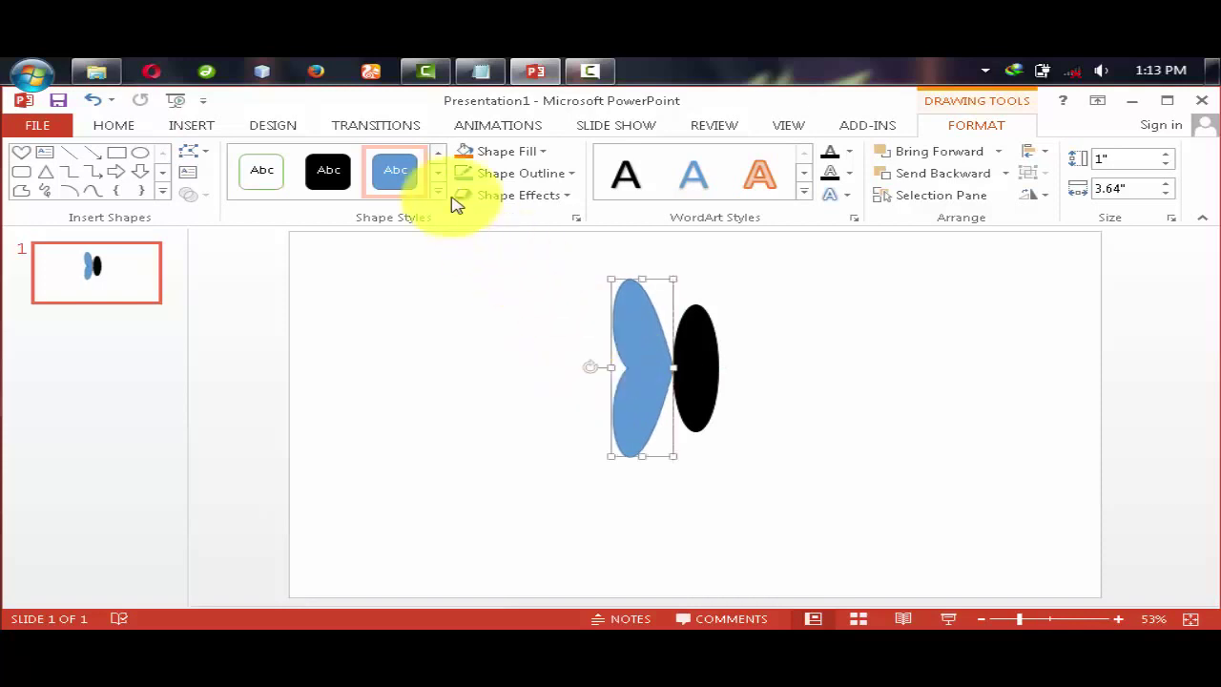
pyautogui.click(438, 191)
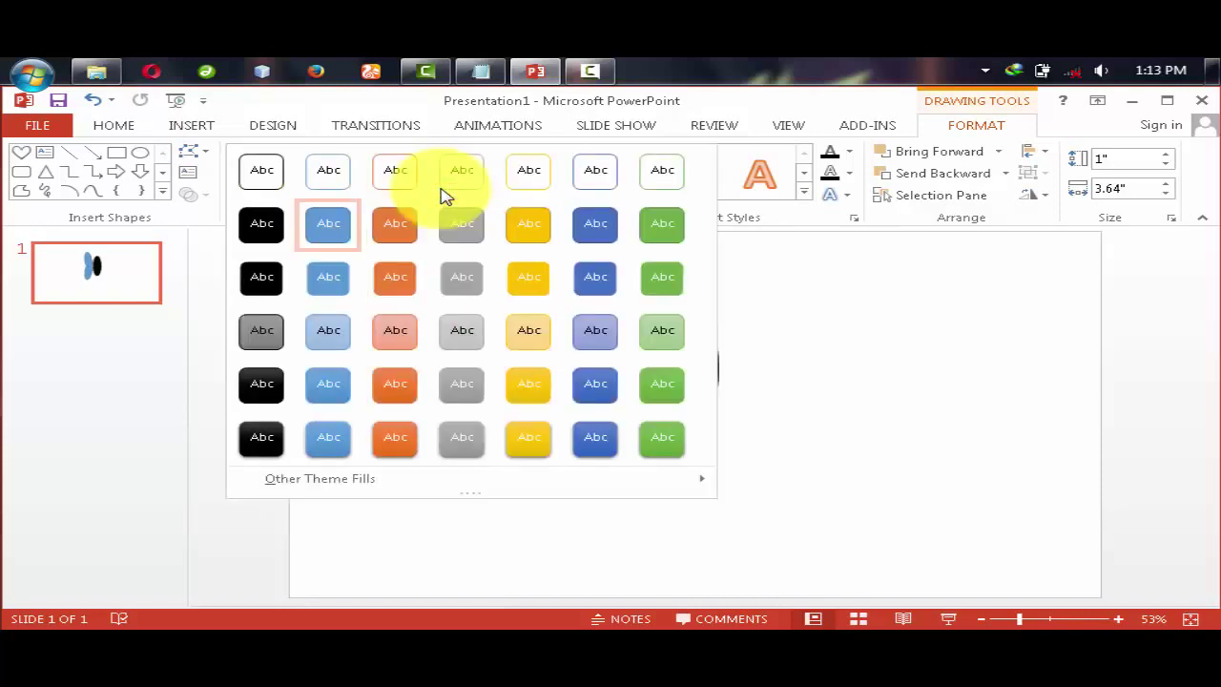
pyautogui.click(511, 229)
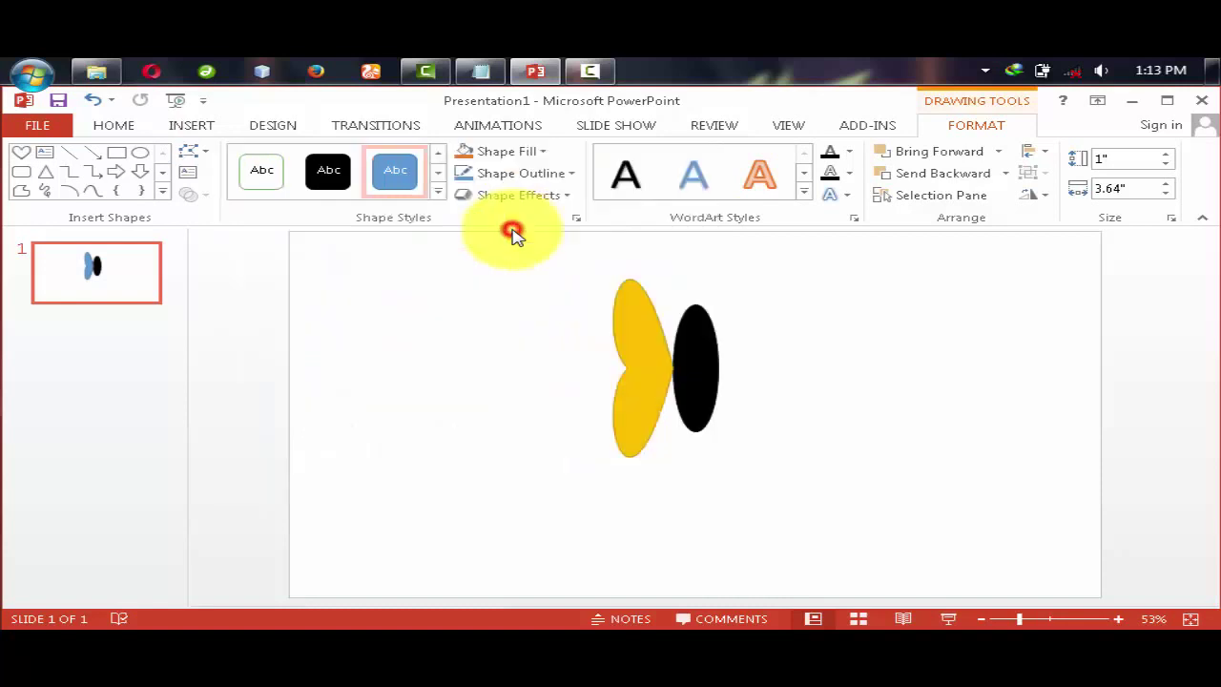
# Duplicate the wing, flip it horizontally, and place it on the body's right side.
pyautogui.rightClick(618, 313)
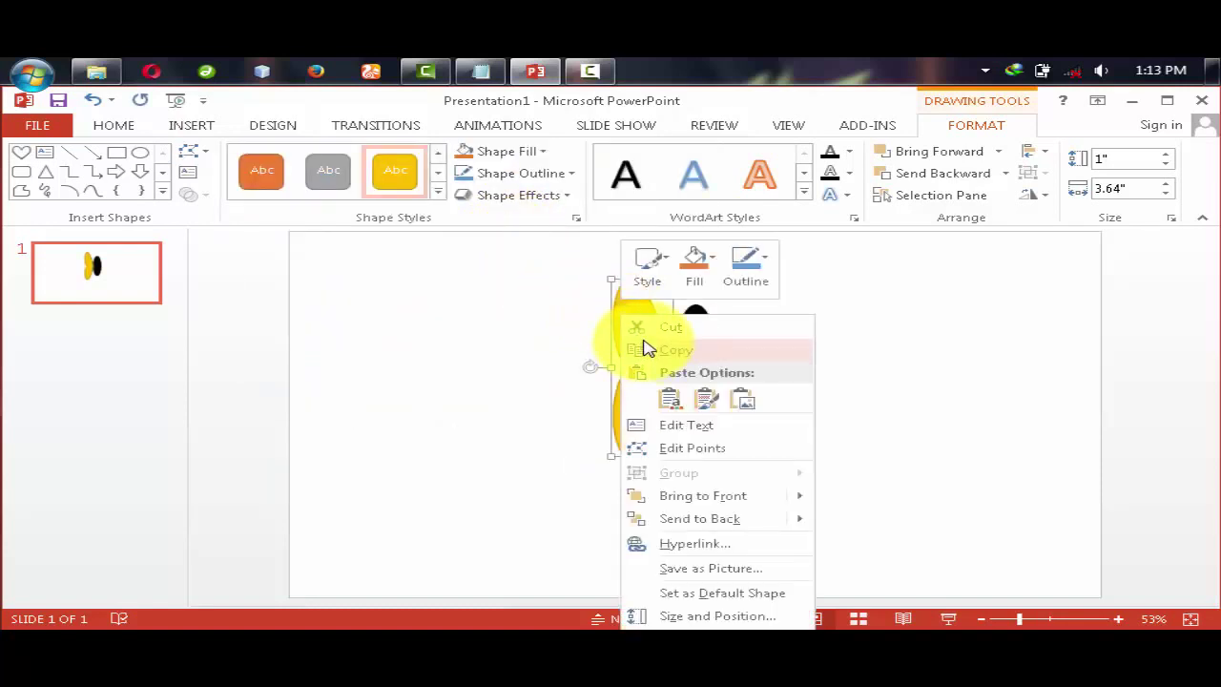
pyautogui.click(644, 349)
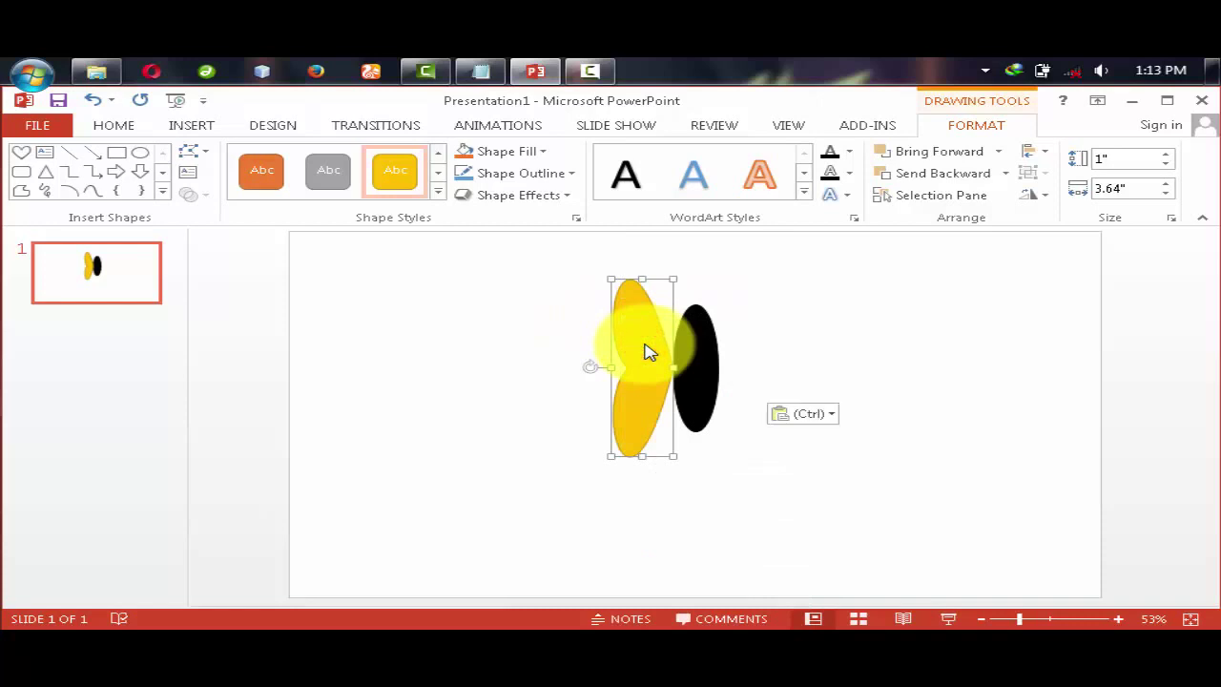
pyautogui.moveTo(644, 350); pyautogui.dragTo(646, 333)
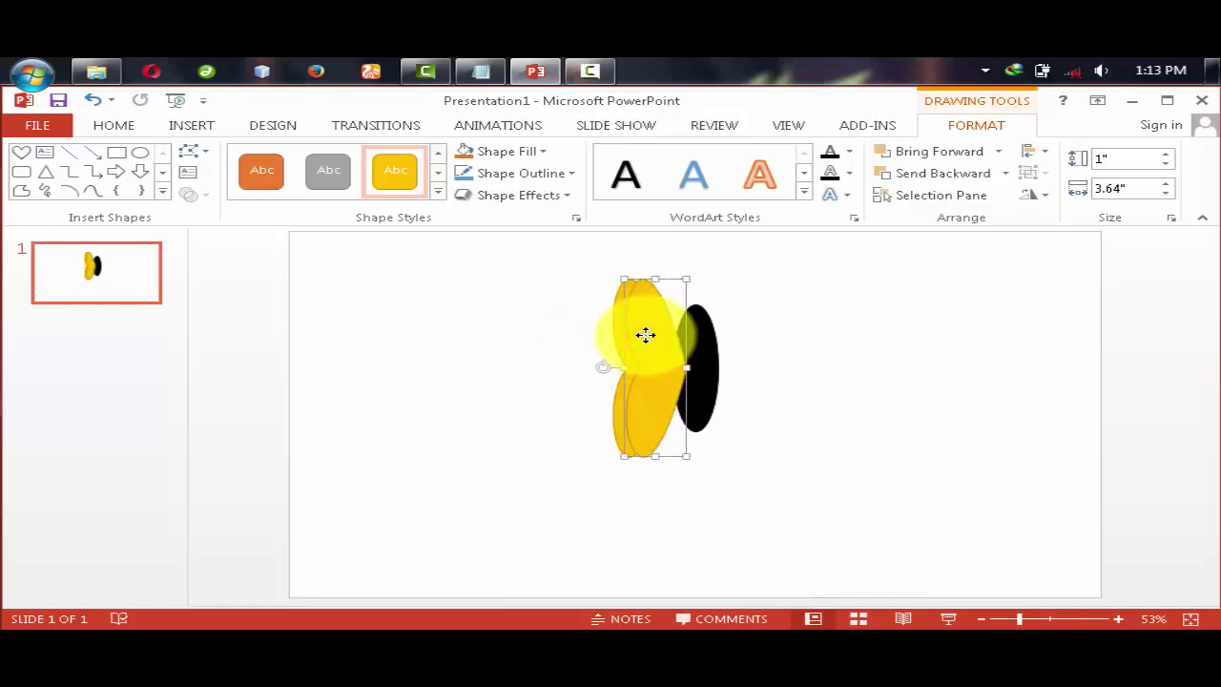
pyautogui.click(1044, 196)
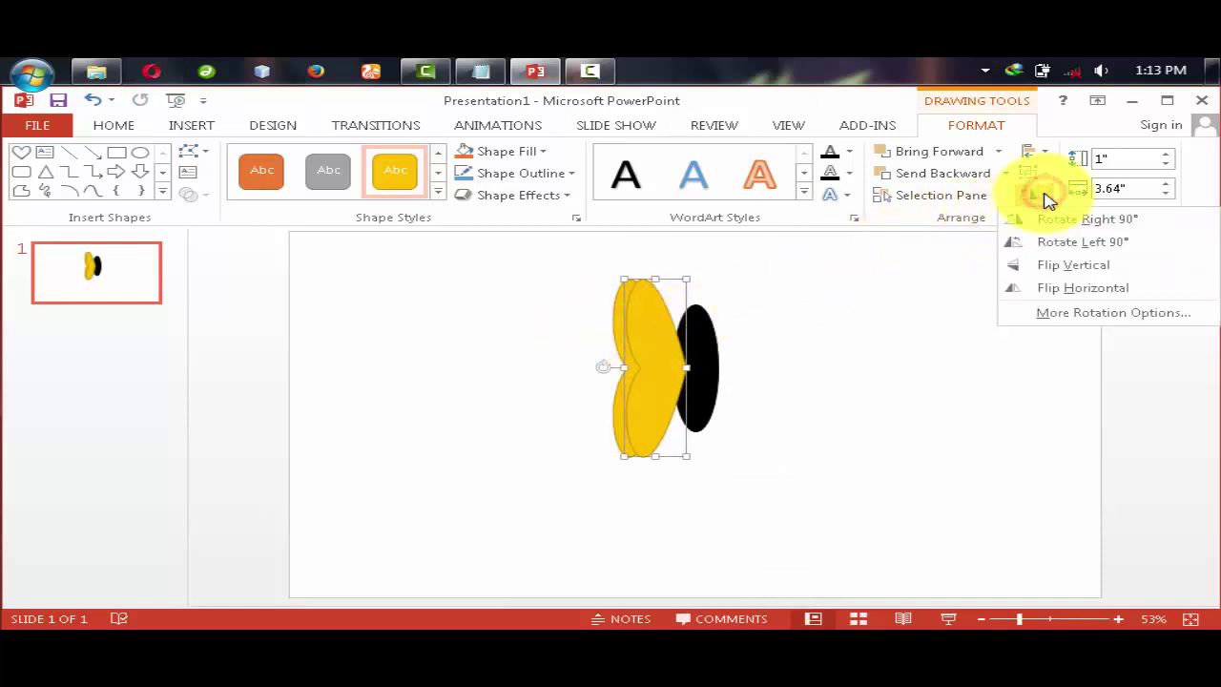
pyautogui.click(1047, 285)
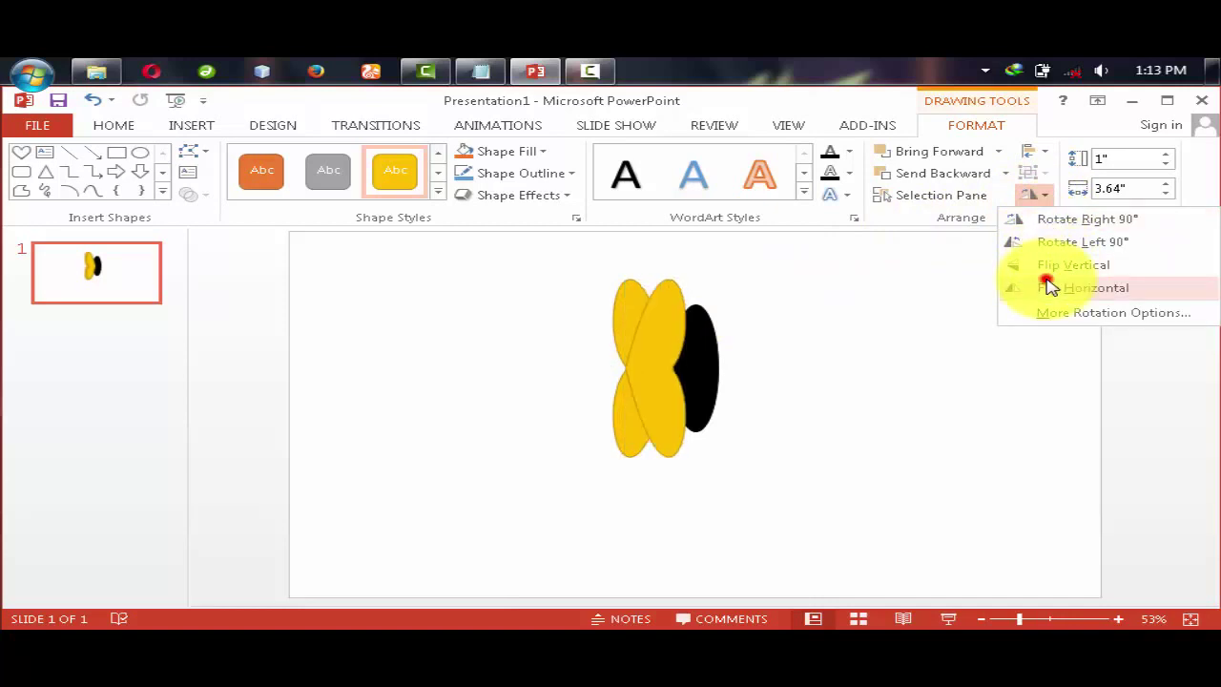
pyautogui.moveTo(648, 346); pyautogui.dragTo(748, 345)
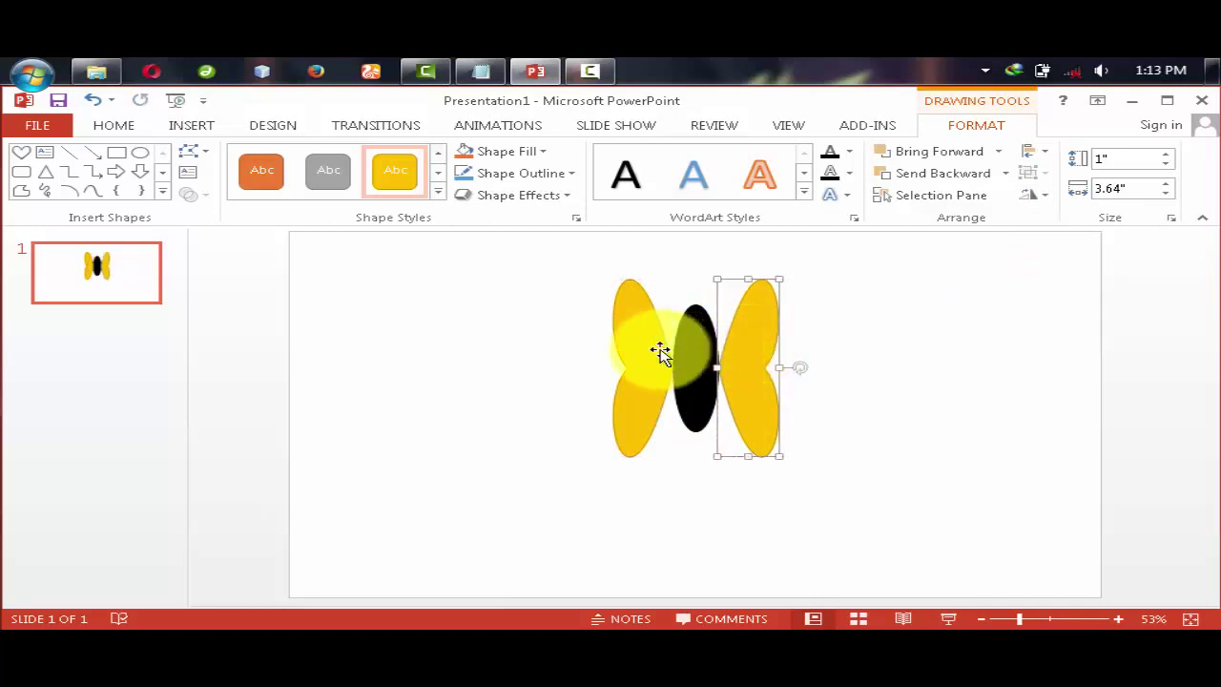
pyautogui.click(448, 315)
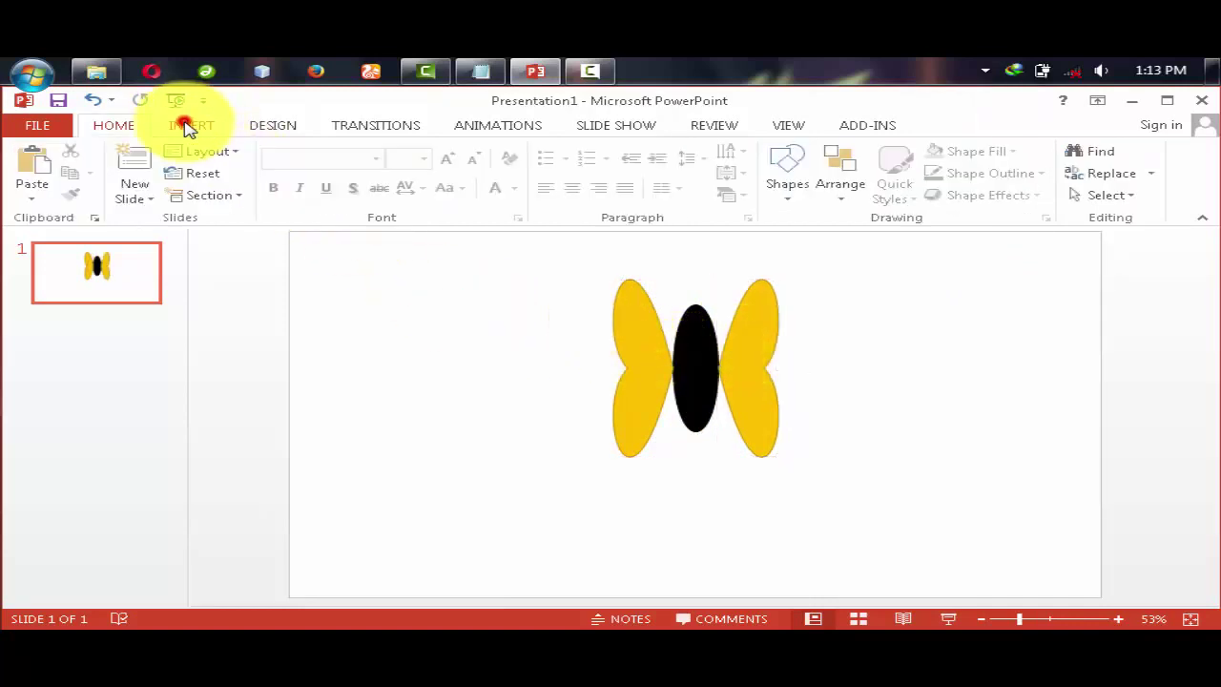
# Draw a tiny flowchart circle and give it the yellow shape style.
pyautogui.click(189, 125)
pyautogui.click(379, 152)
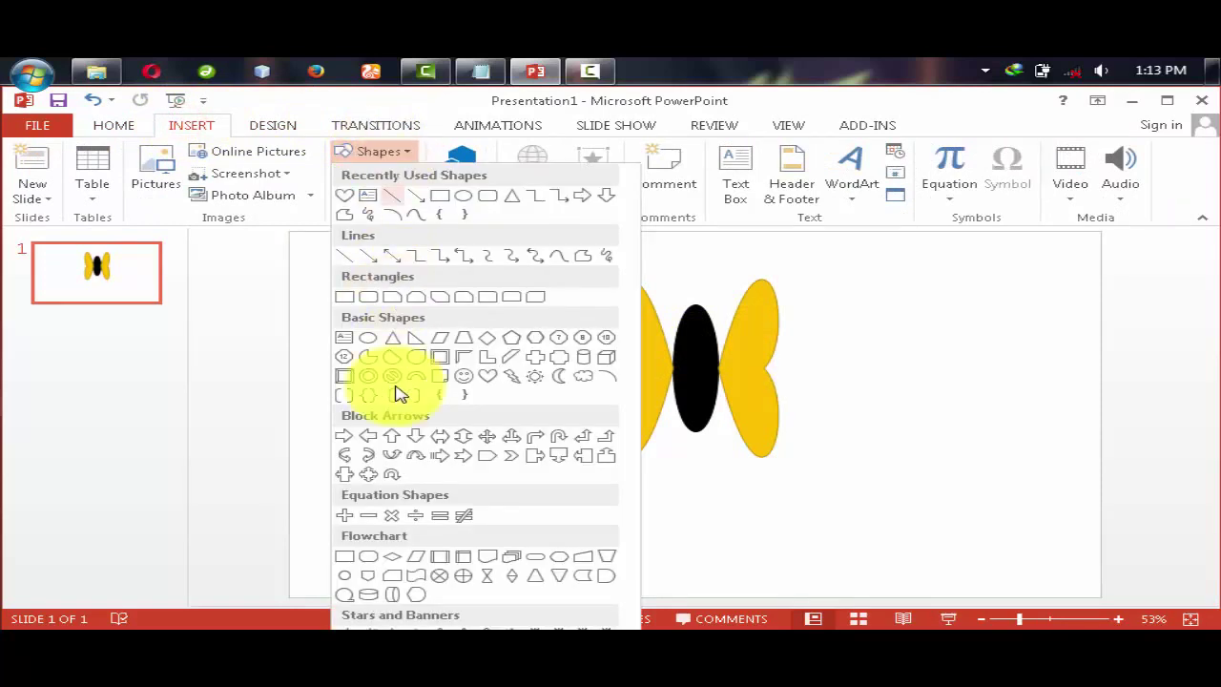
pyautogui.click(344, 577)
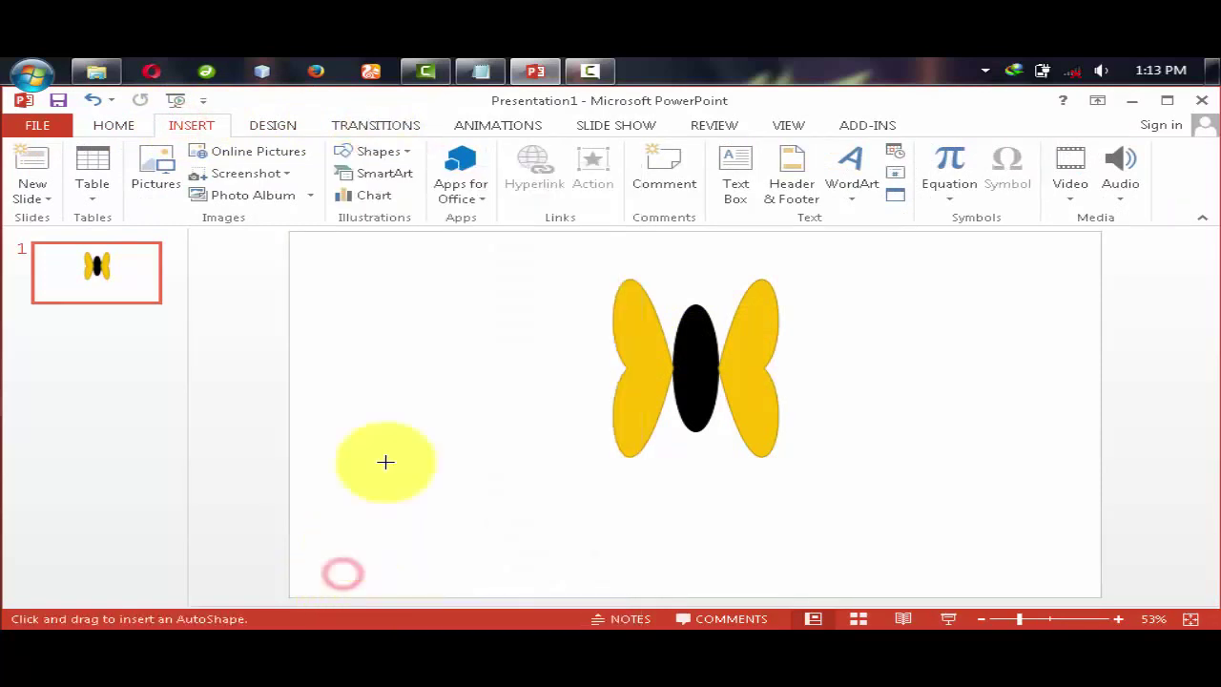
pyautogui.moveTo(458, 291); pyautogui.dragTo(486, 314)
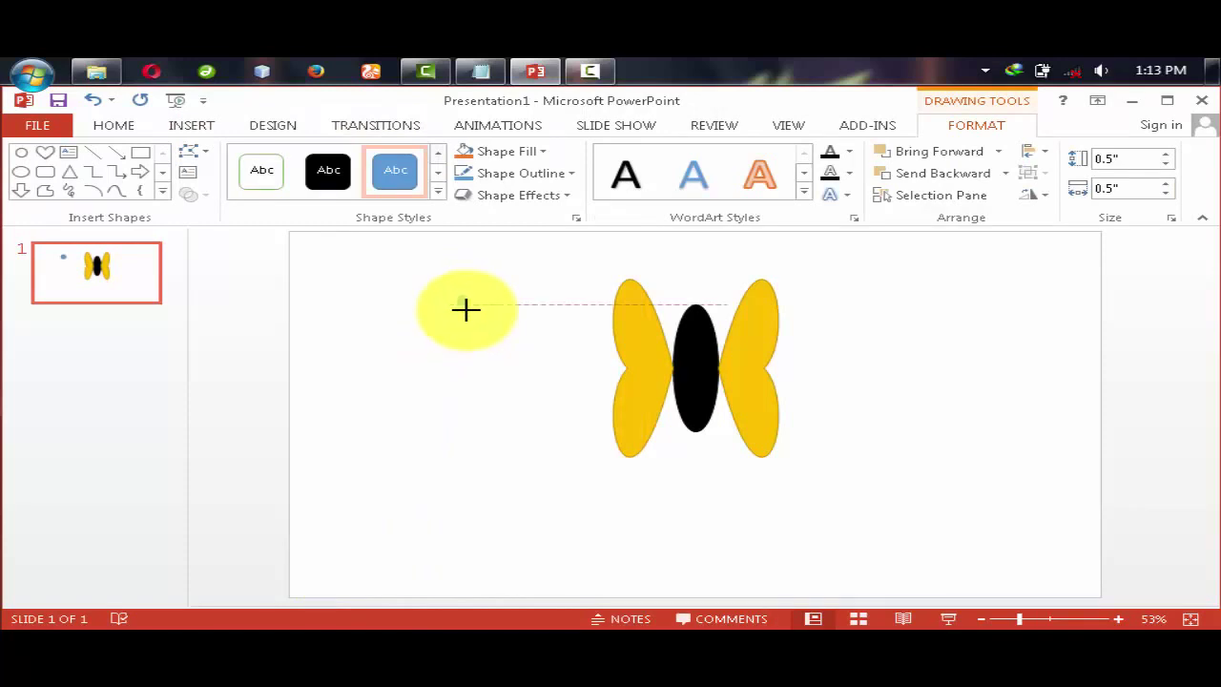
pyautogui.click(439, 191)
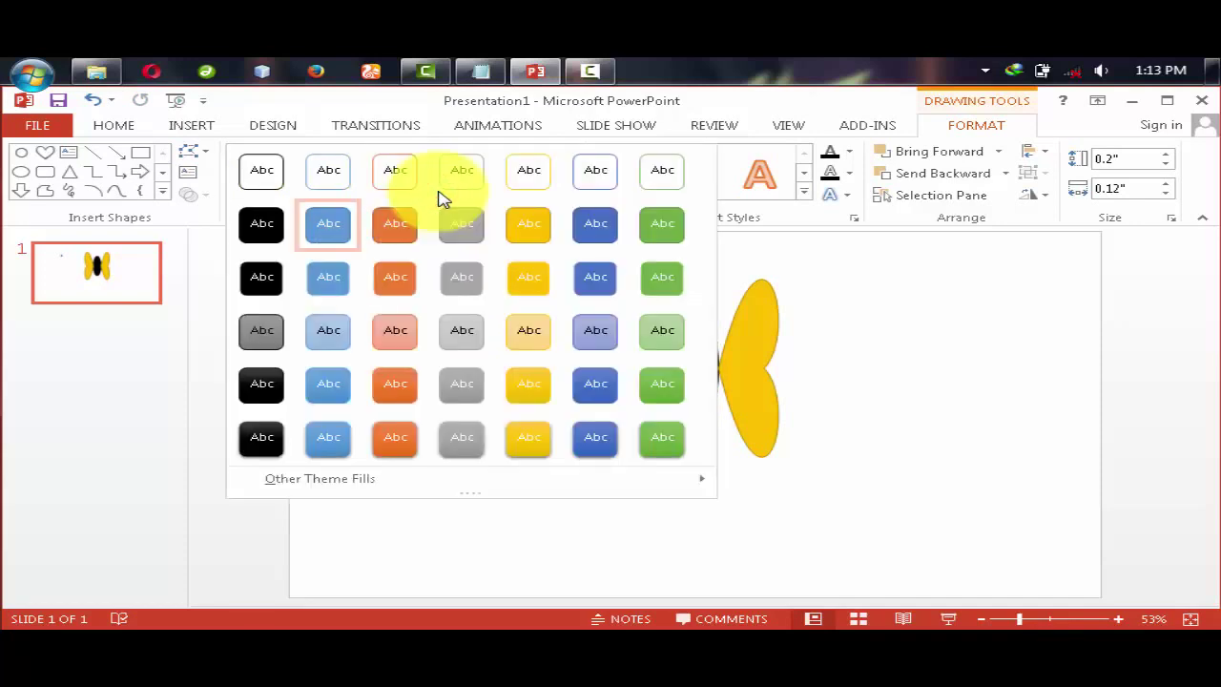
pyautogui.click(514, 218)
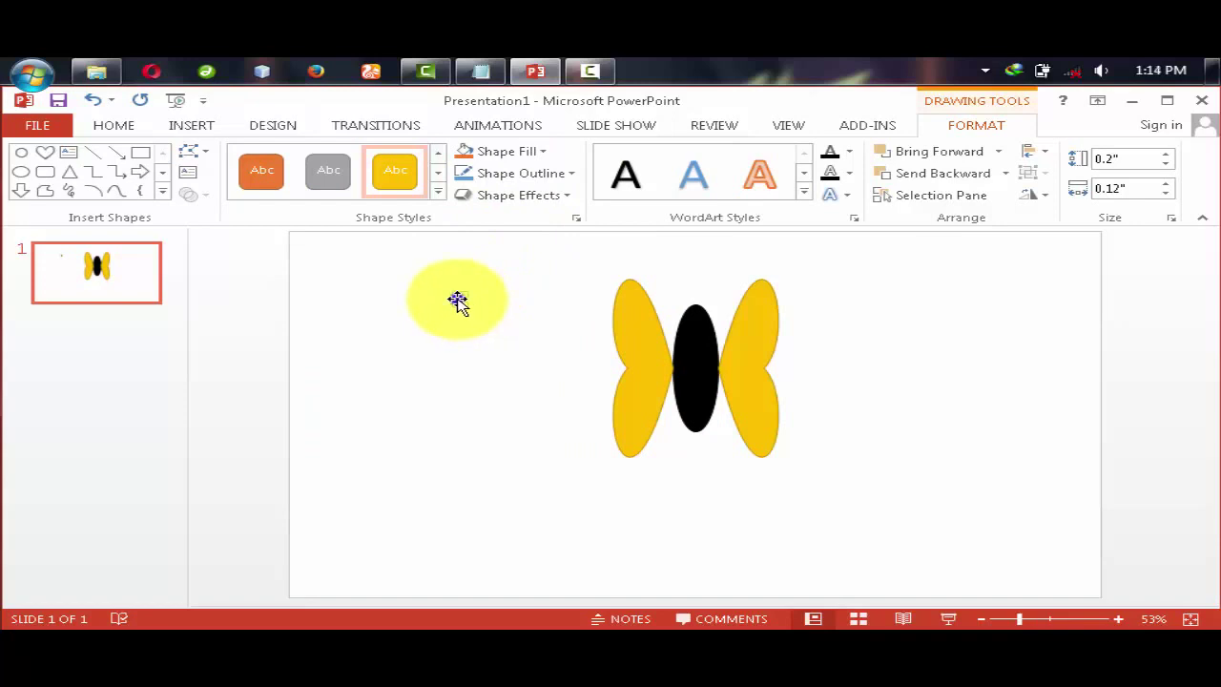
# Duplicate the yellow dot and place both 0.2" by 0.12" eyes atop the black body.
pyautogui.rightClick(457, 301)
pyautogui.click(480, 334)
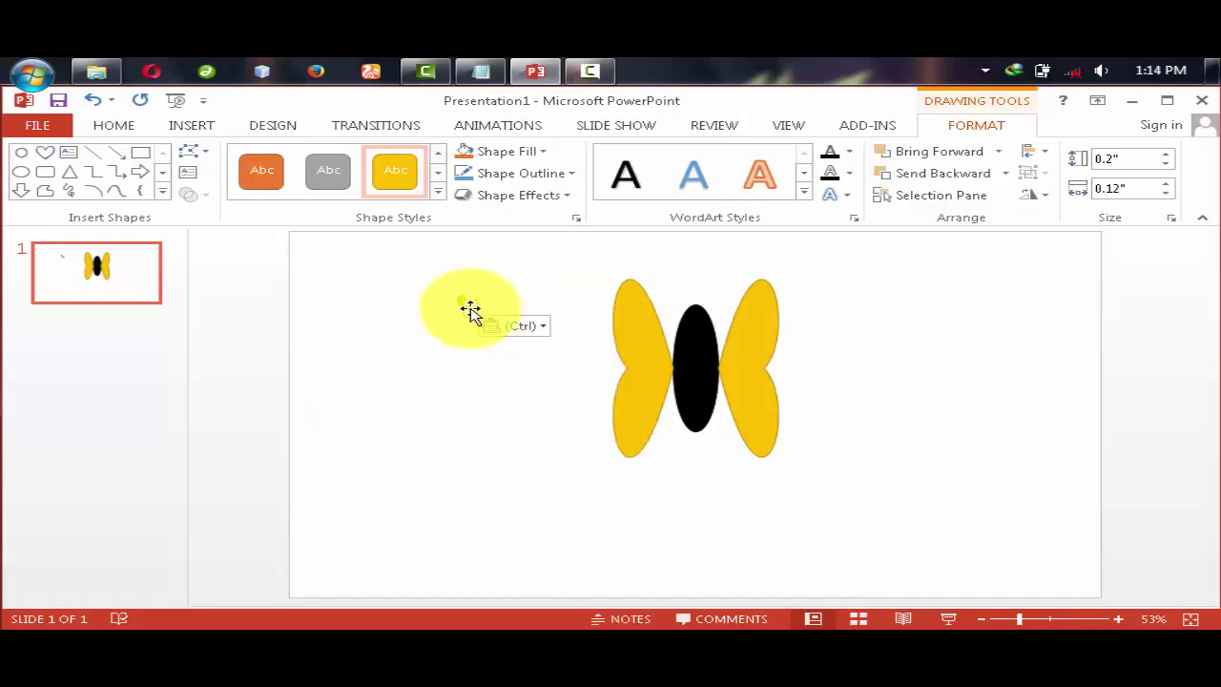
pyautogui.click(686, 327)
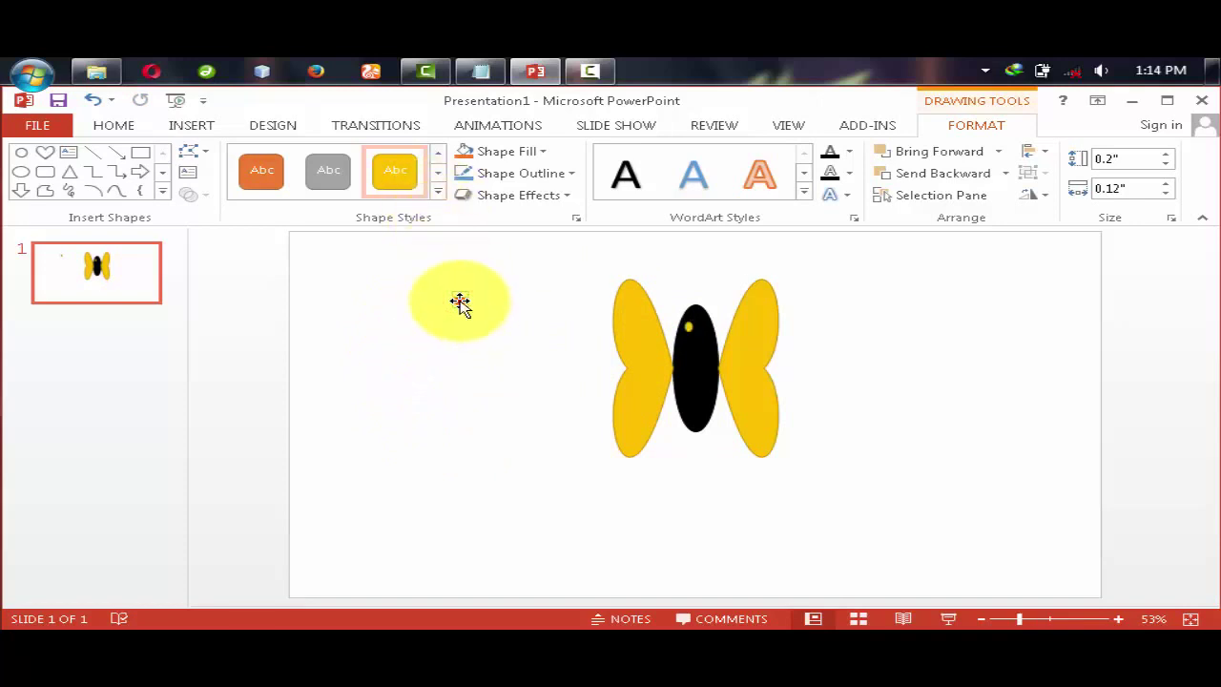
pyautogui.moveTo(460, 302); pyautogui.dragTo(701, 322)
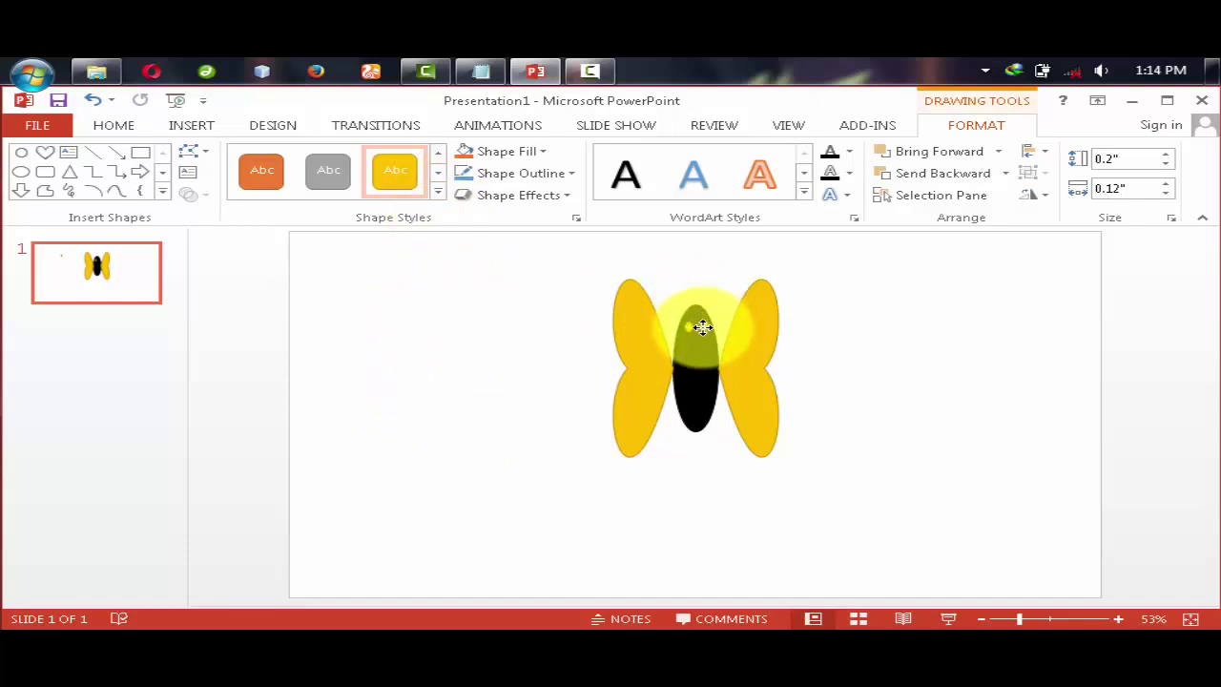
pyautogui.click(452, 477)
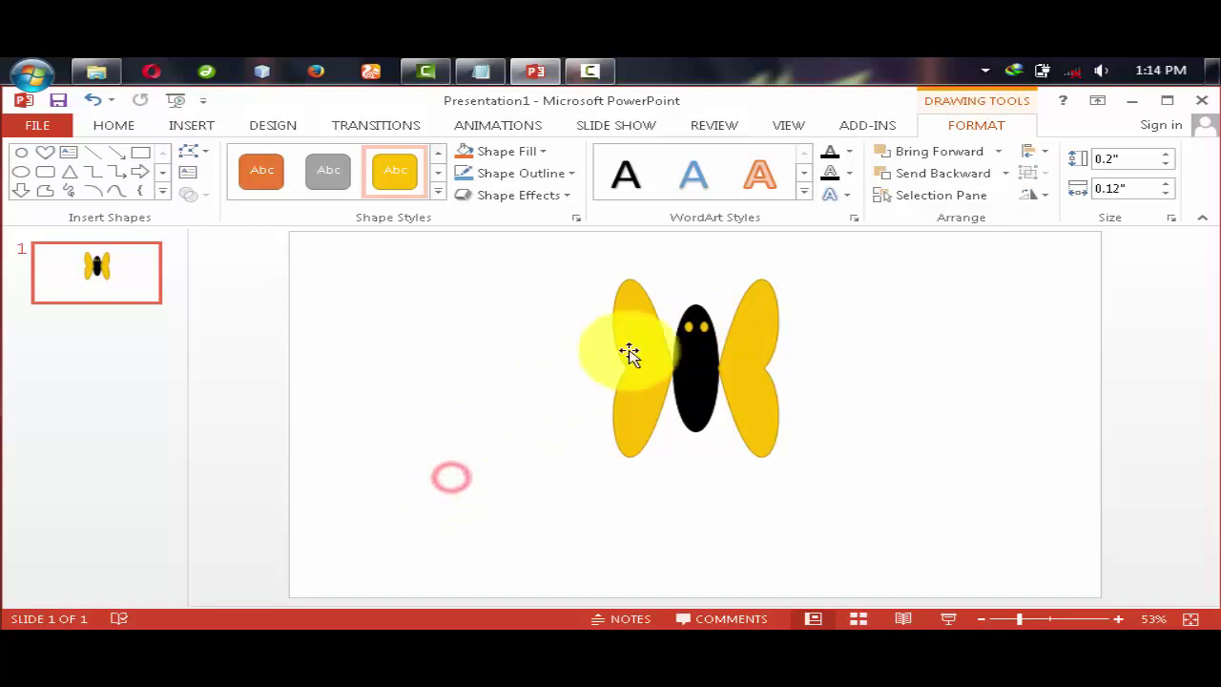
pyautogui.click(703, 329)
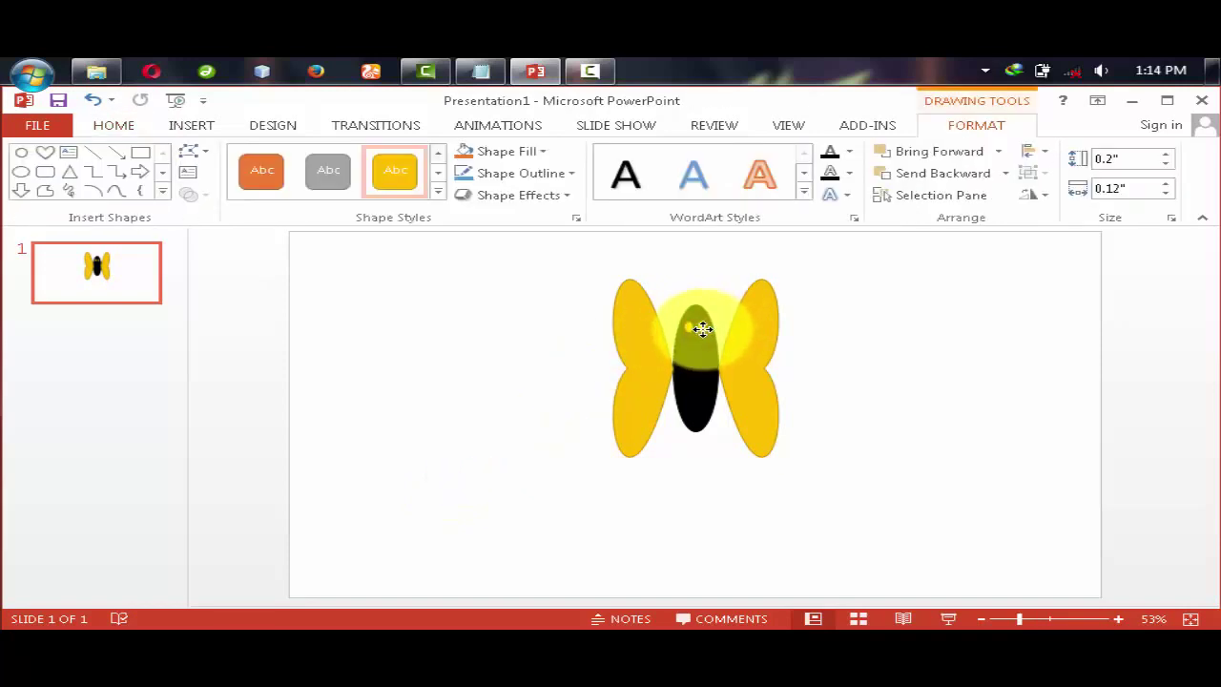
pyautogui.click(542, 396)
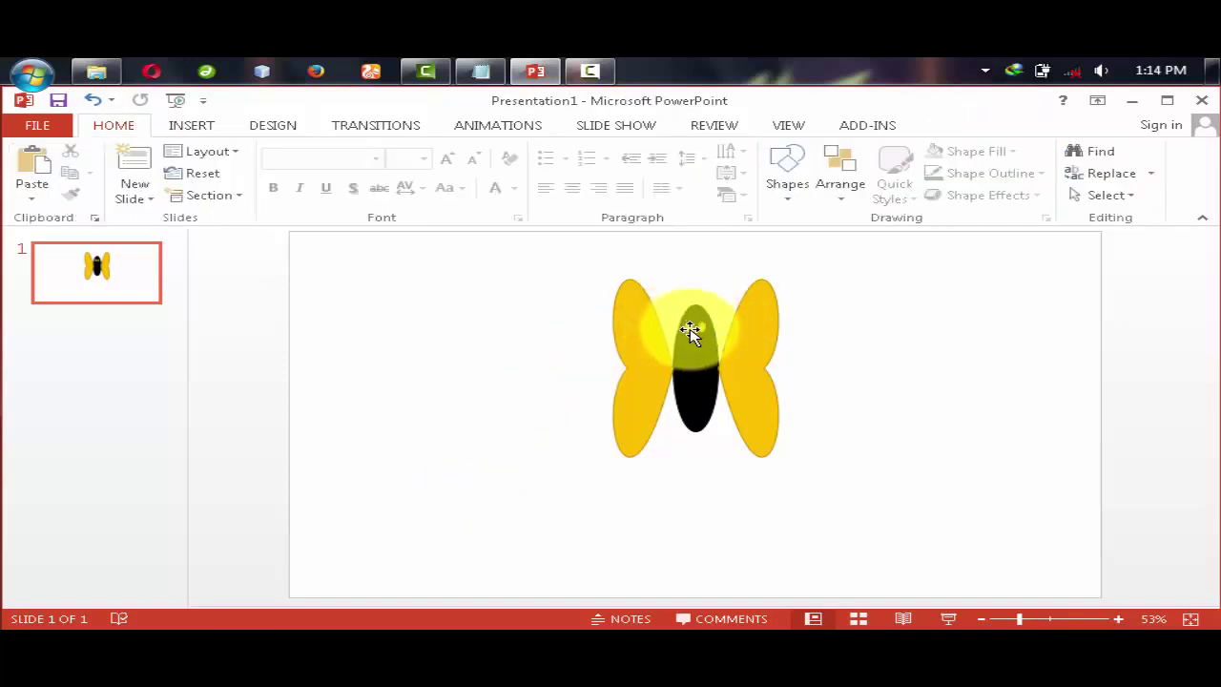
pyautogui.click(187, 128)
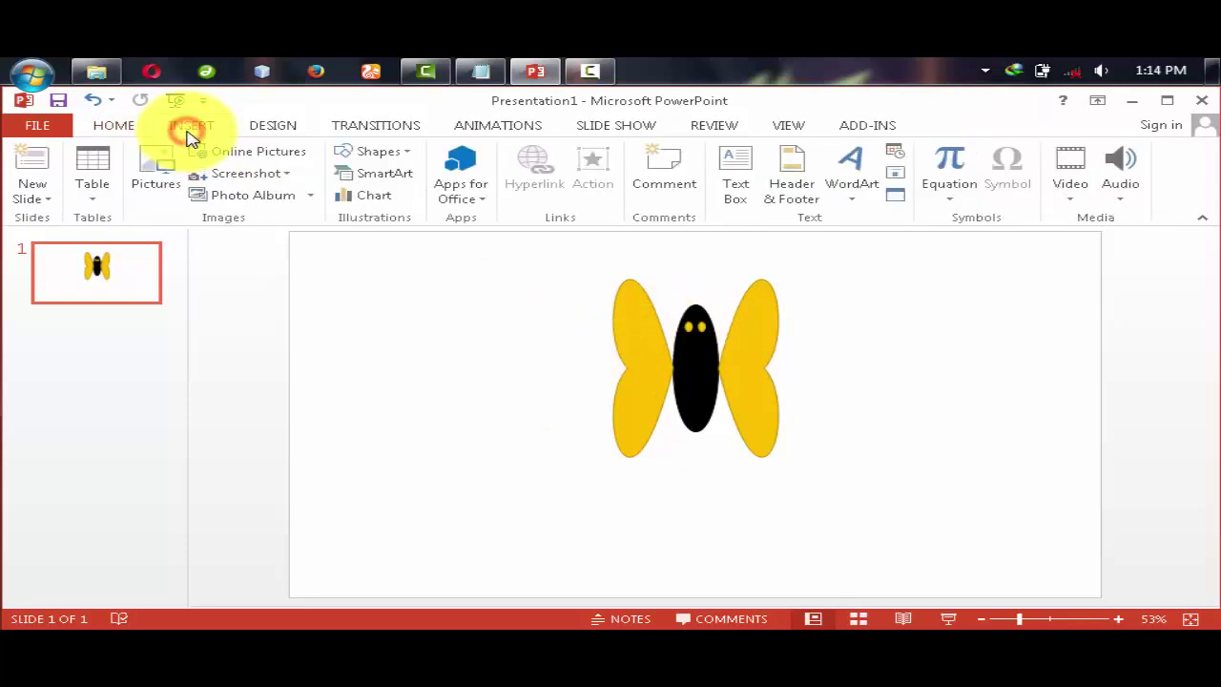
pyautogui.click(379, 149)
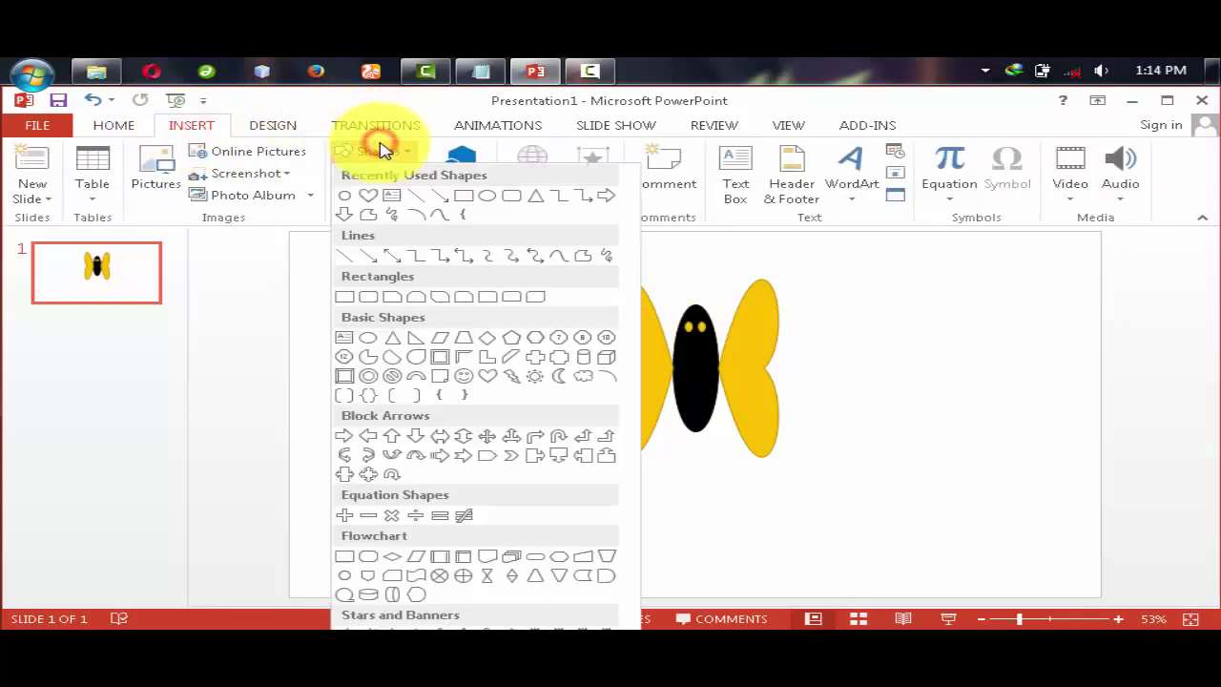
# Draw a small curved connector with a yellow line style and an orange glow.
pyautogui.click(495, 260)
pyautogui.moveTo(442, 280); pyautogui.dragTo(504, 329)
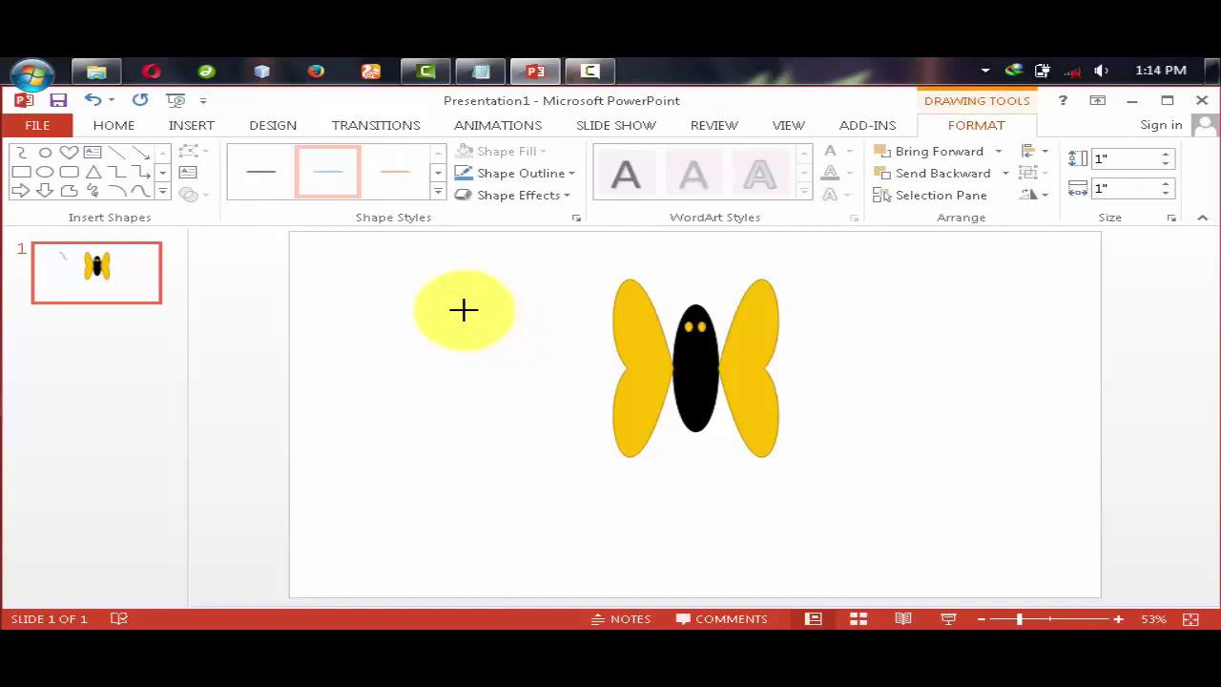
pyautogui.click(437, 191)
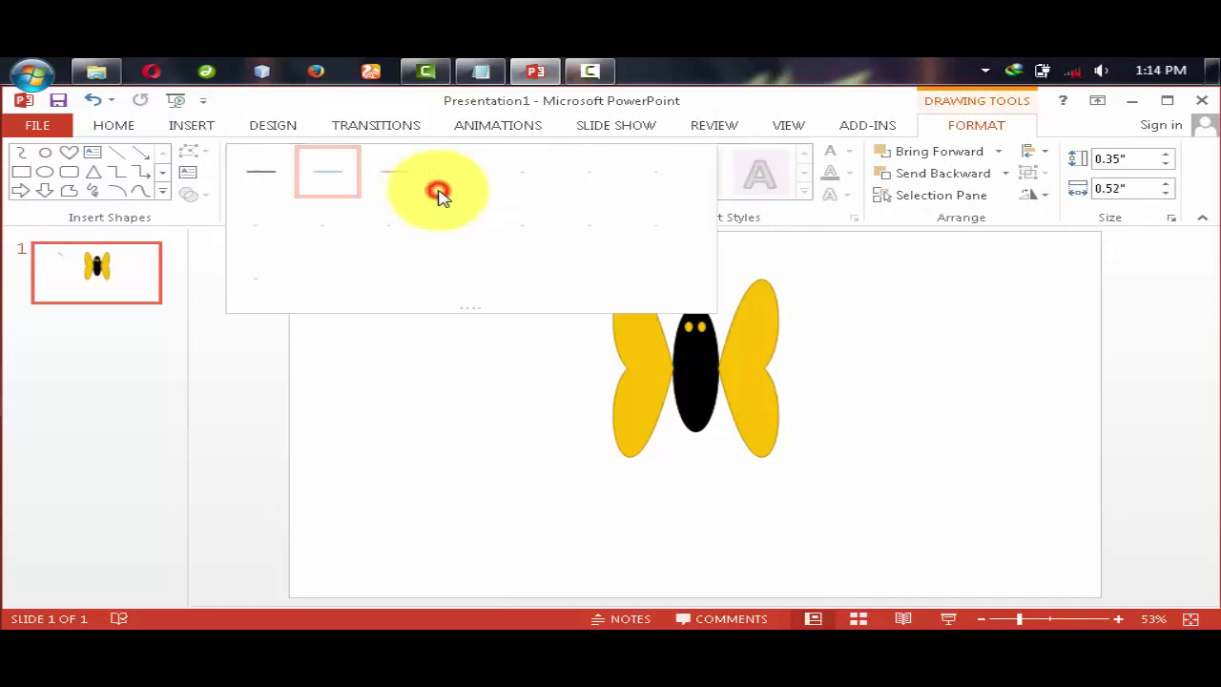
pyautogui.click(520, 231)
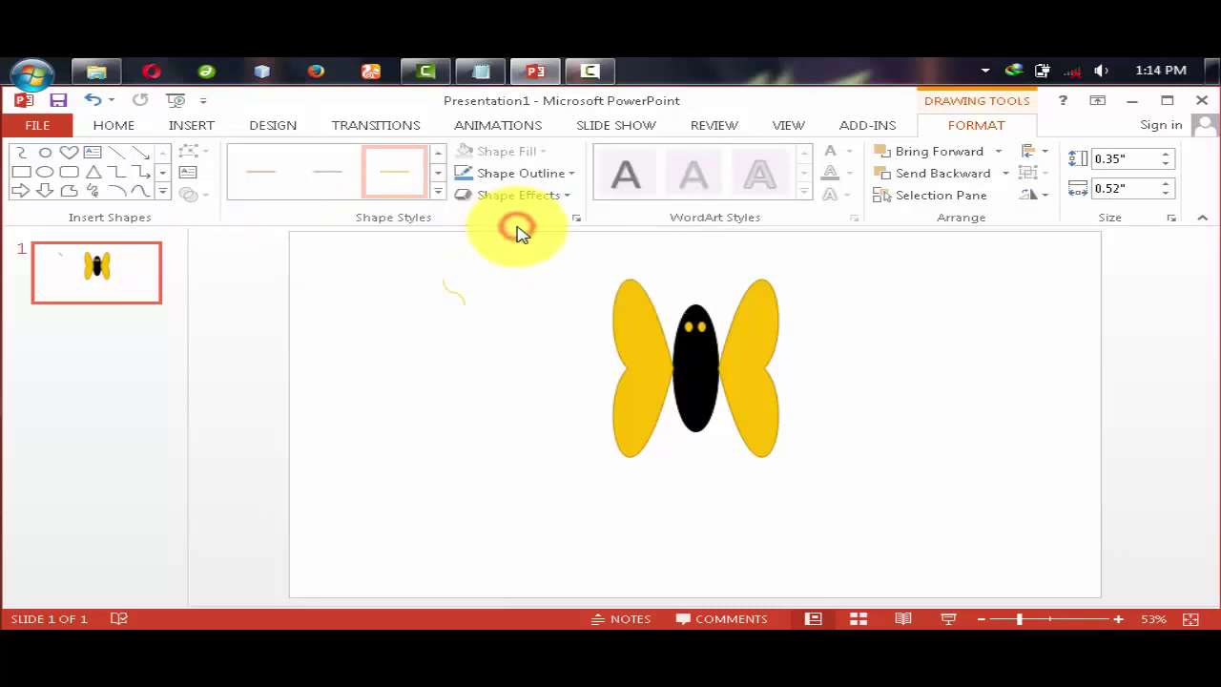
pyautogui.click(559, 197)
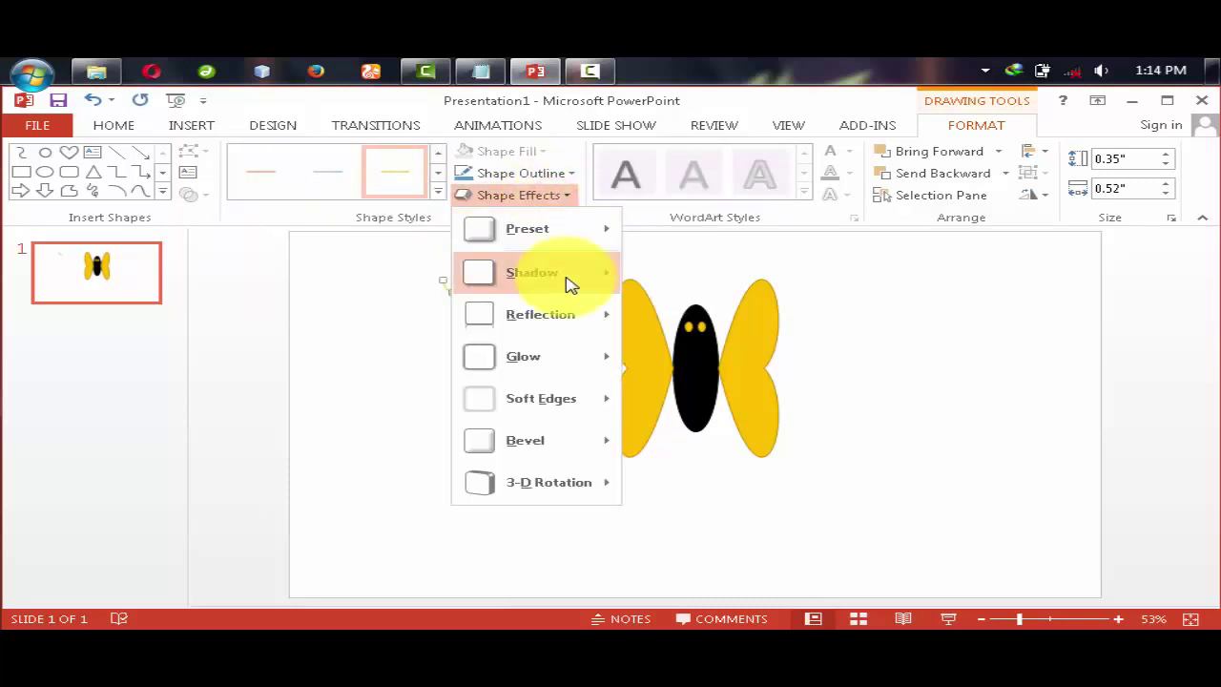
pyautogui.moveTo(579, 361)
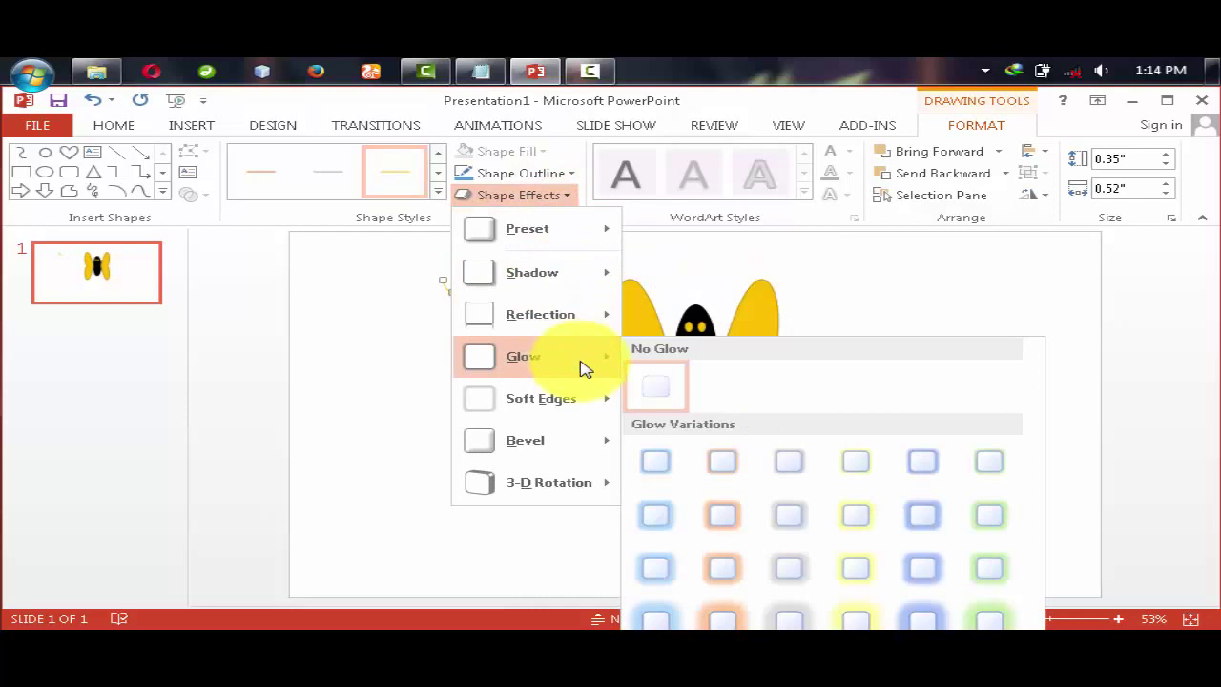
pyautogui.click(717, 618)
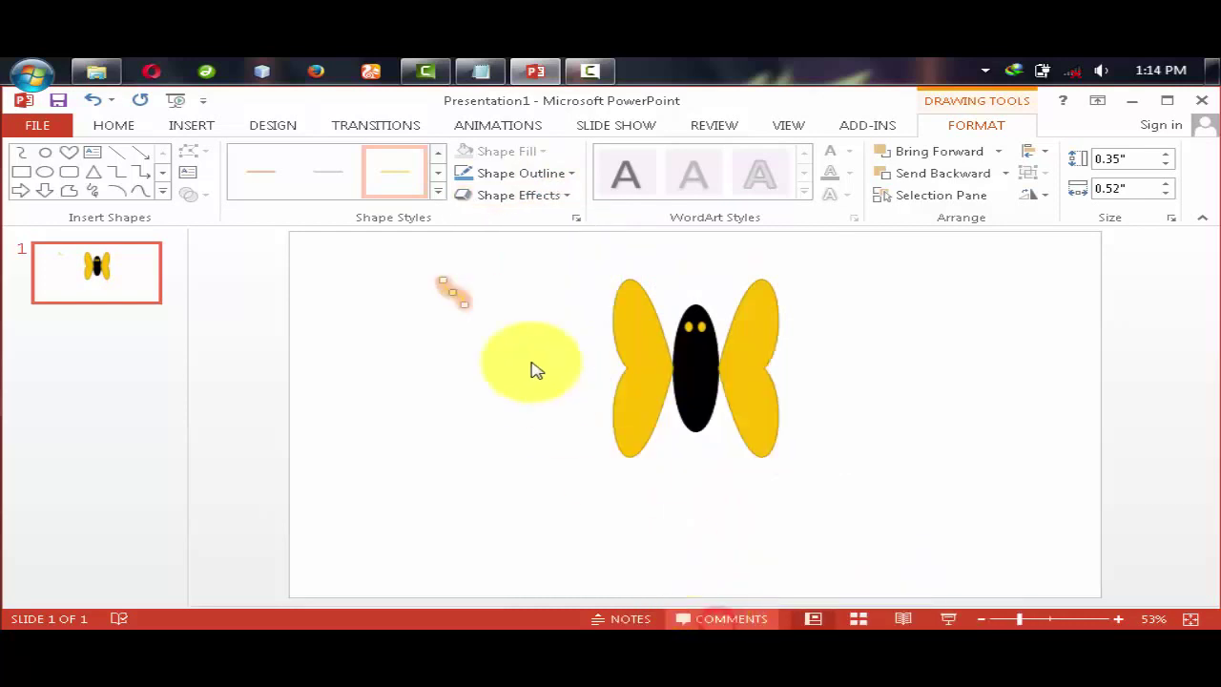
# Duplicate the glowing curve, flip it horizontally, and move one onto the butterfly's head.
pyautogui.rightClick(464, 299)
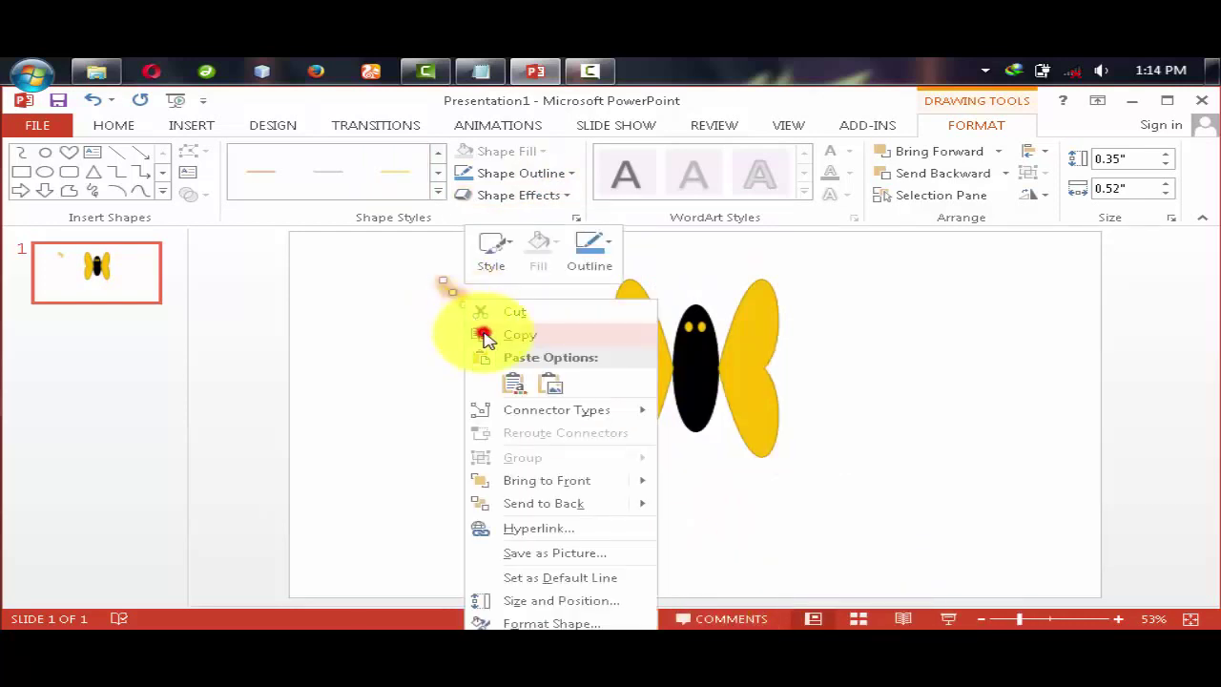
pyautogui.click(484, 337)
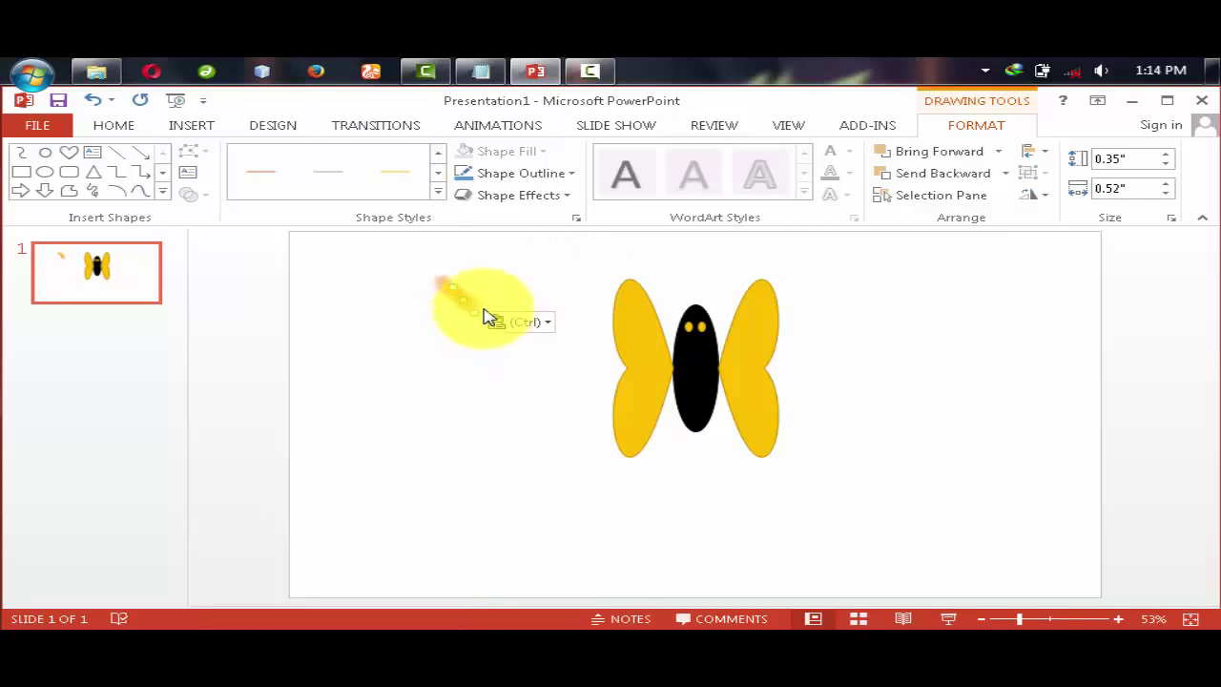
pyautogui.click(1045, 196)
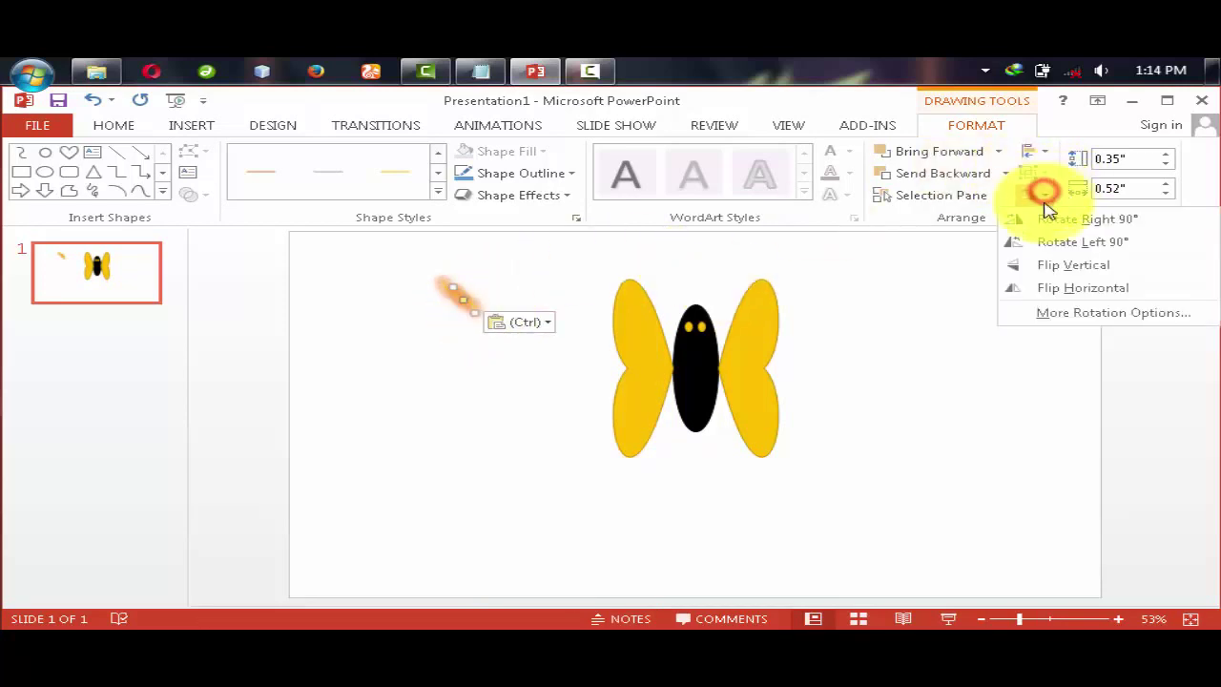
pyautogui.click(1038, 287)
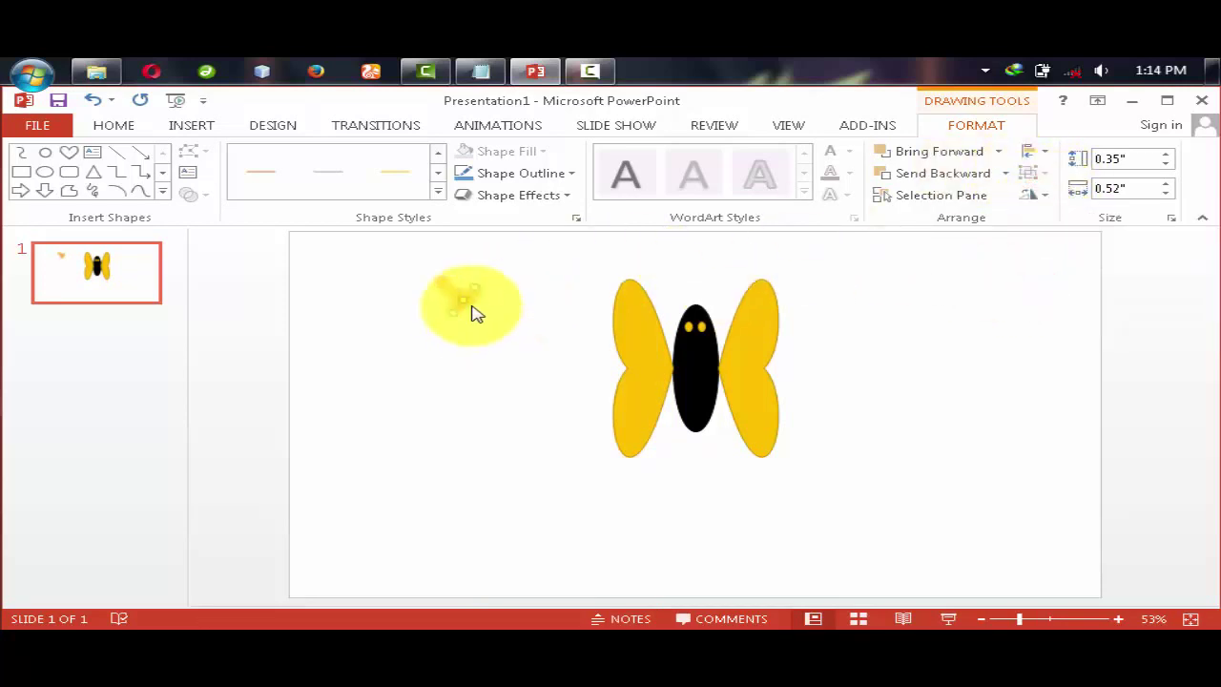
pyautogui.moveTo(470, 300); pyautogui.dragTo(717, 305)
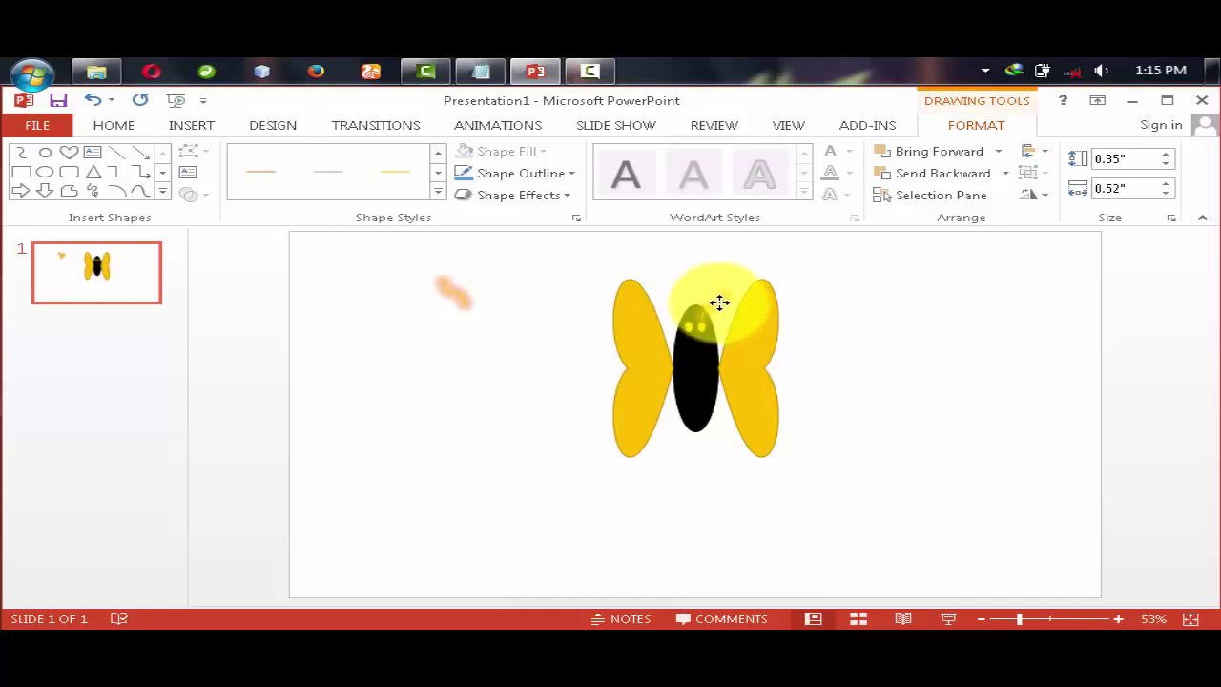
# Move the second glowing antenna onto the head beside the first.
pyautogui.click(413, 402)
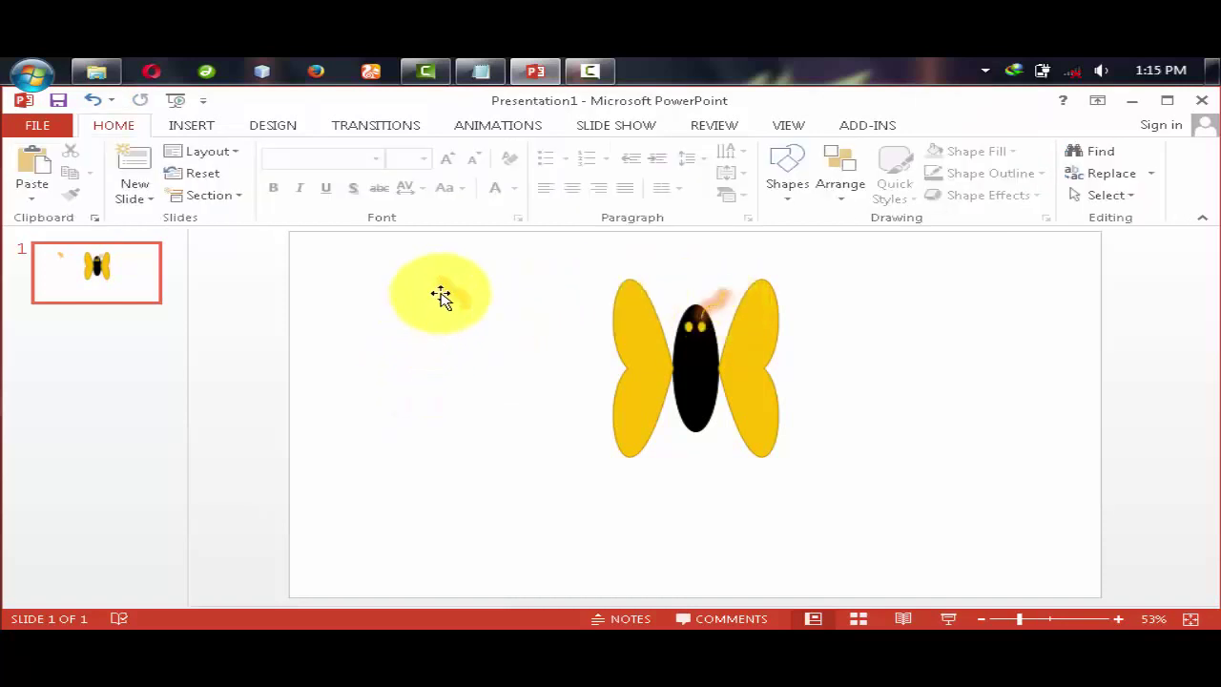
pyautogui.moveTo(449, 291)
pyautogui.mouseDown()
pyautogui.moveTo(668, 301)
pyautogui.moveTo(575, 349)
pyautogui.mouseUp()
pyautogui.click(572, 345)
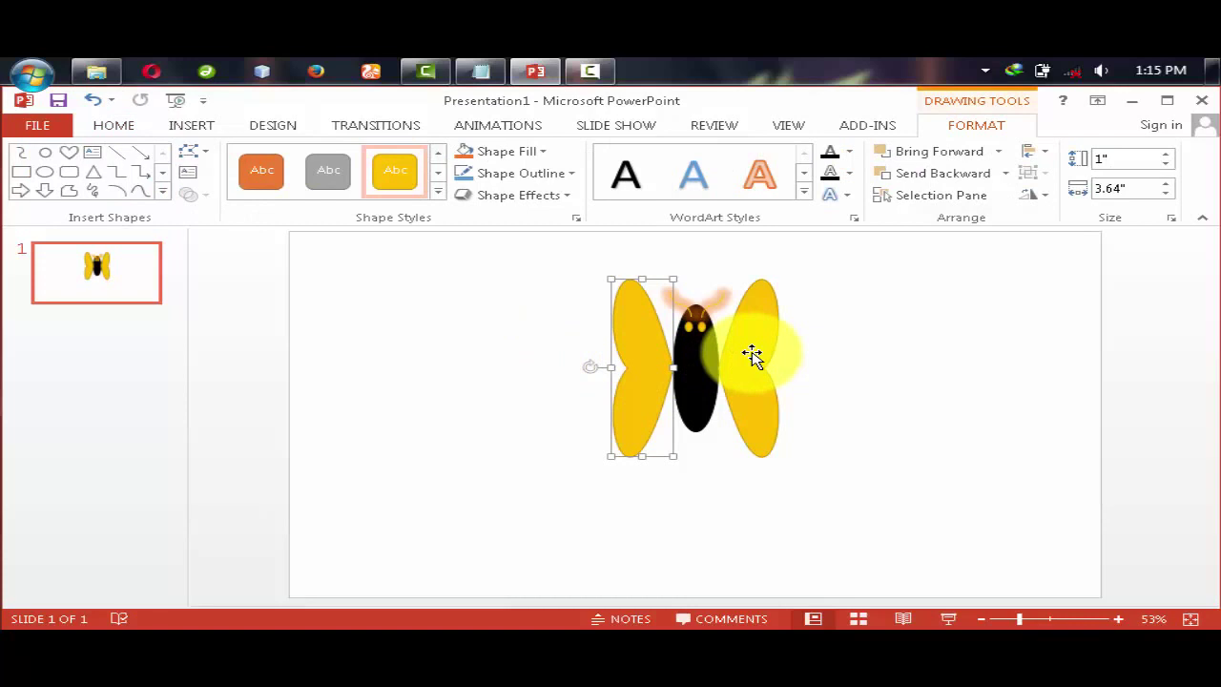
# Apply the Fade animation to both wings, Heart 4 and Heart 5, and show the Animation Pane.
pyautogui.keyDown('shift'); pyautogui.click(751, 355); pyautogui.keyUp('shift')
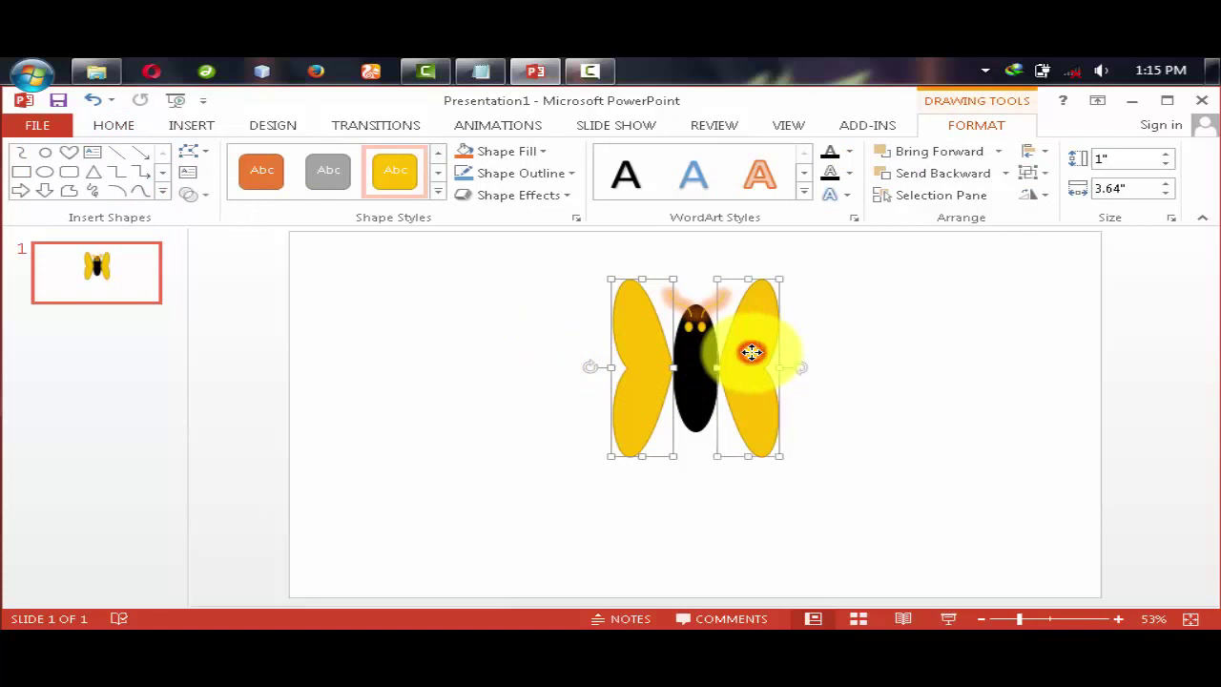
pyautogui.click(513, 130)
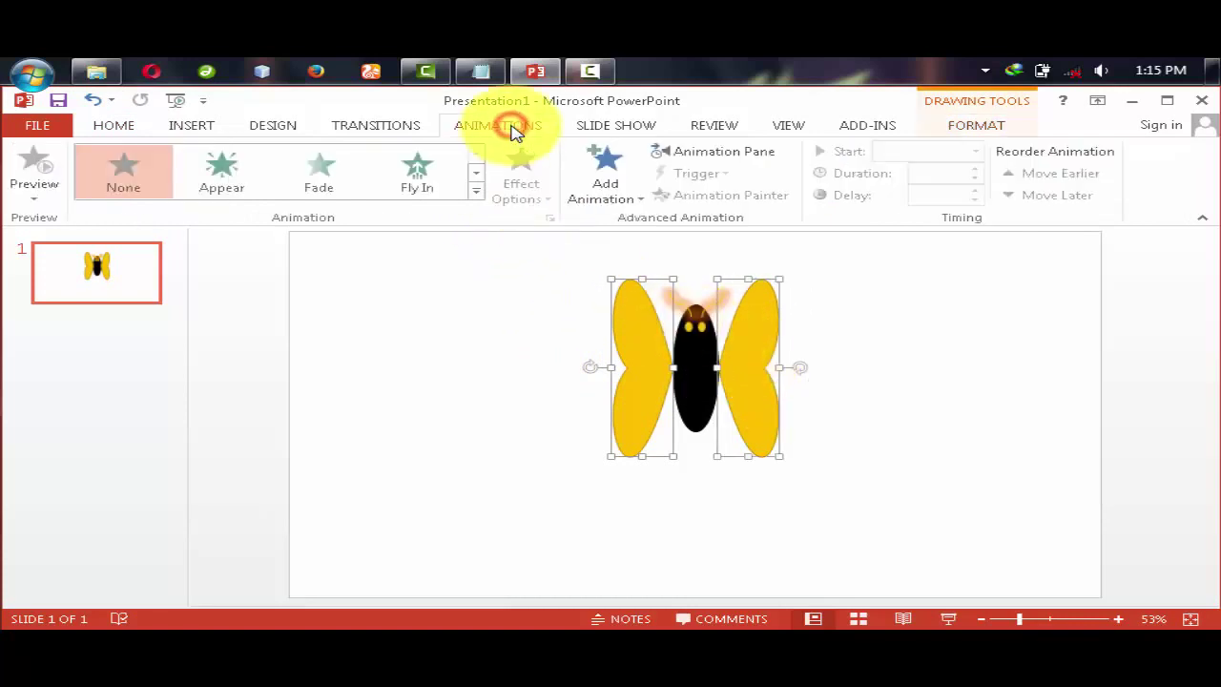
pyautogui.click(482, 190)
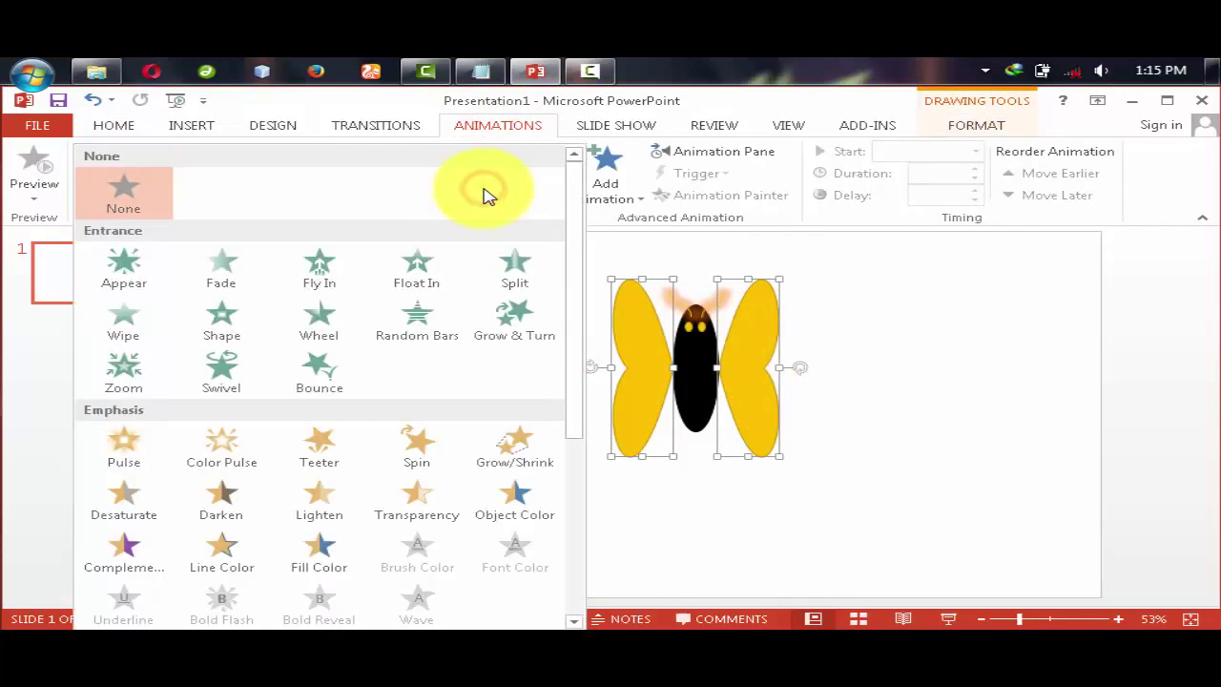
pyautogui.click(218, 275)
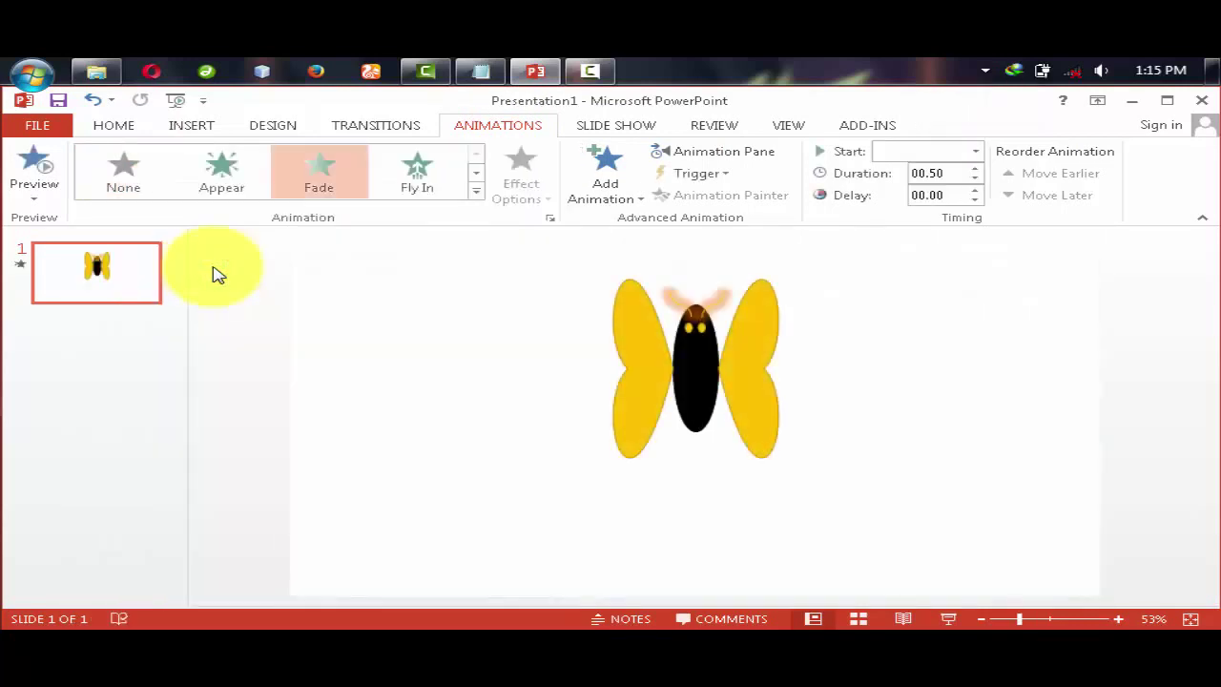
pyautogui.click(699, 160)
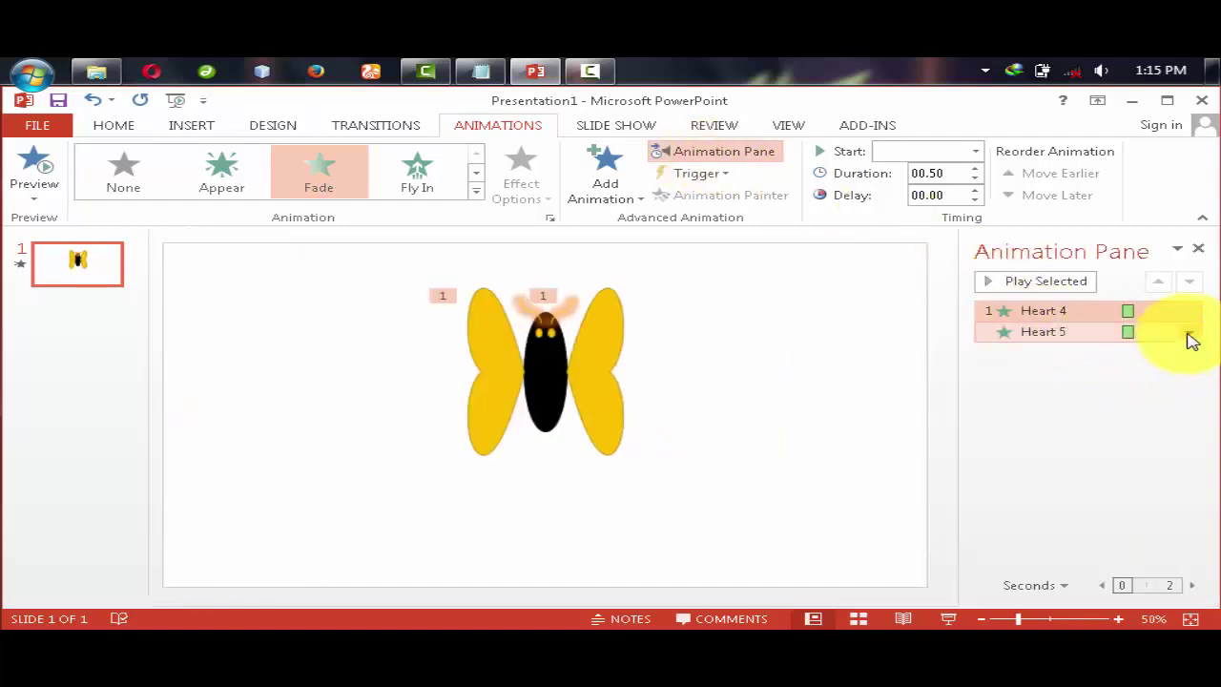
# Set the wings' Fade timing to With Previous, 0.1-second duration, repeating 15 times.
pyautogui.click(1188, 334)
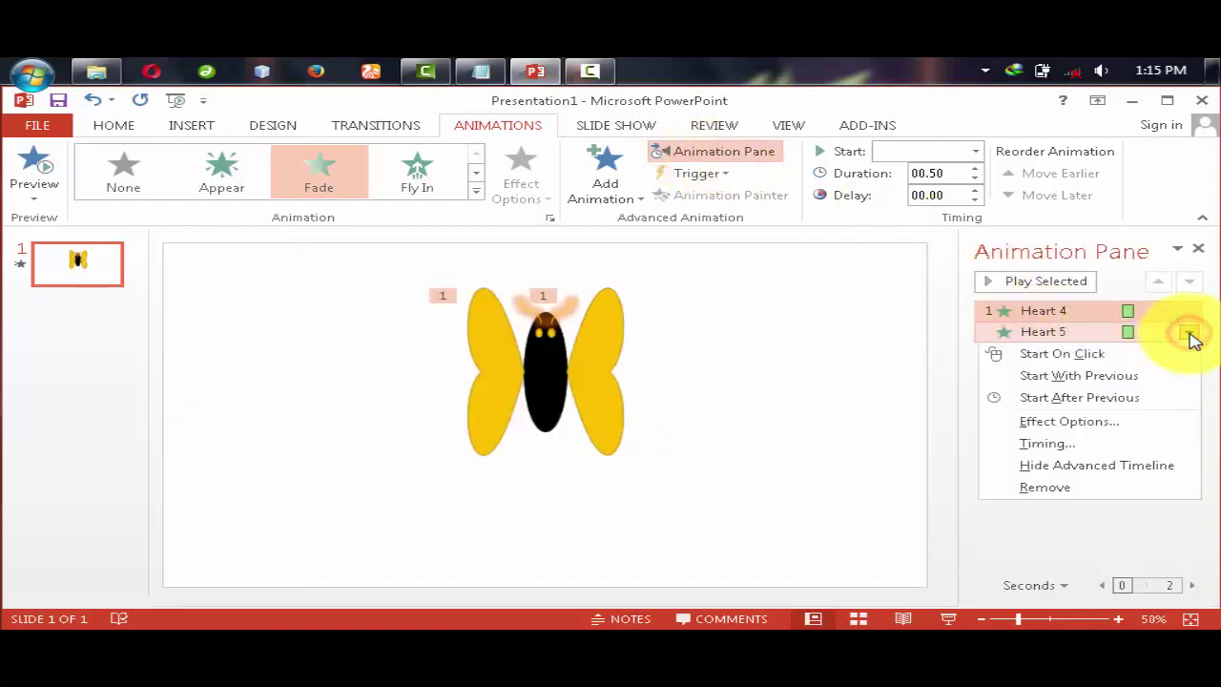
pyautogui.click(1133, 422)
pyautogui.click(484, 248)
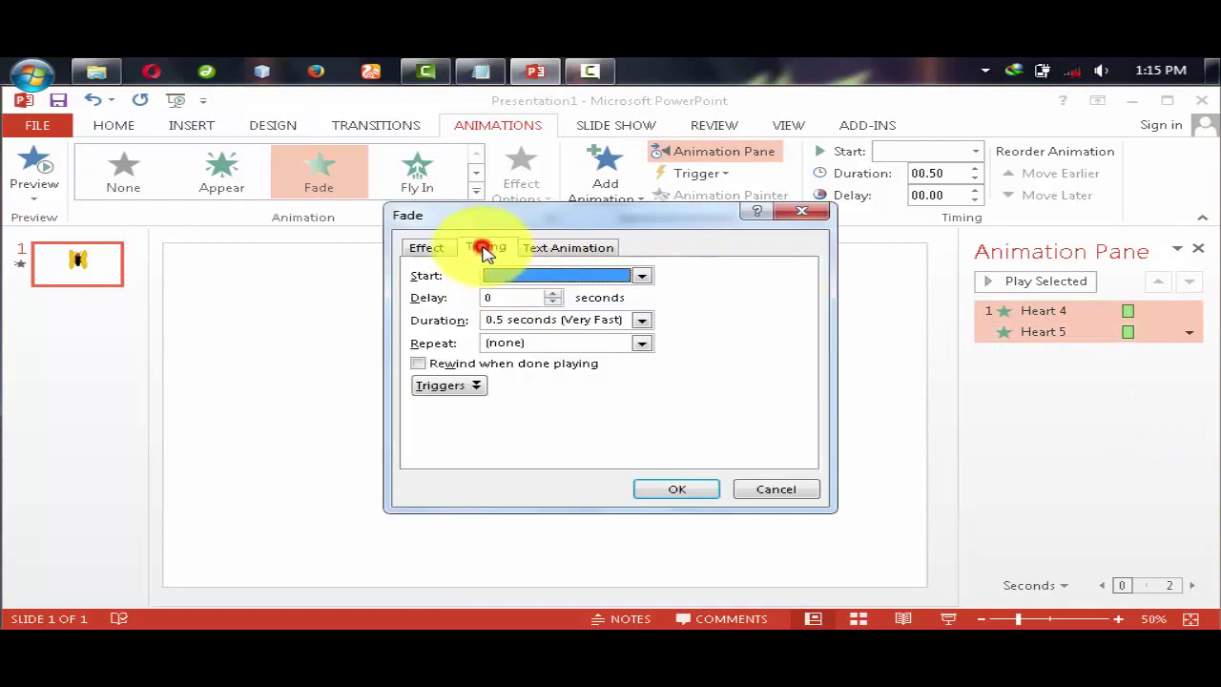
pyautogui.click(644, 276)
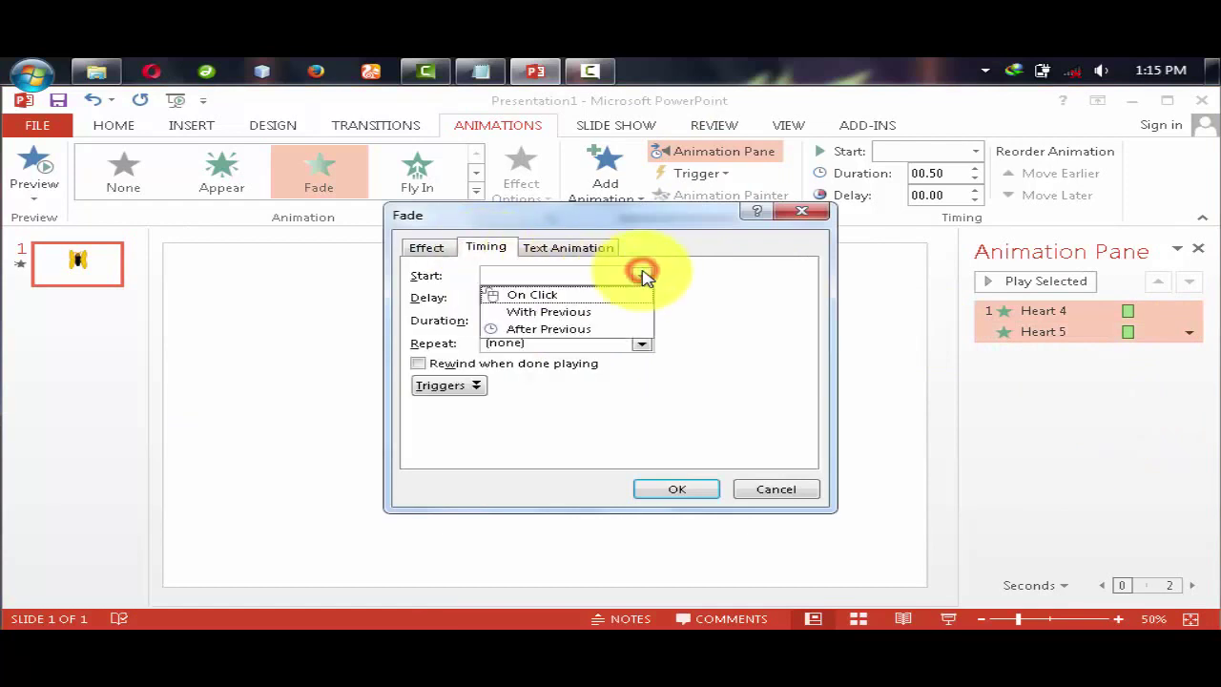
pyautogui.click(634, 315)
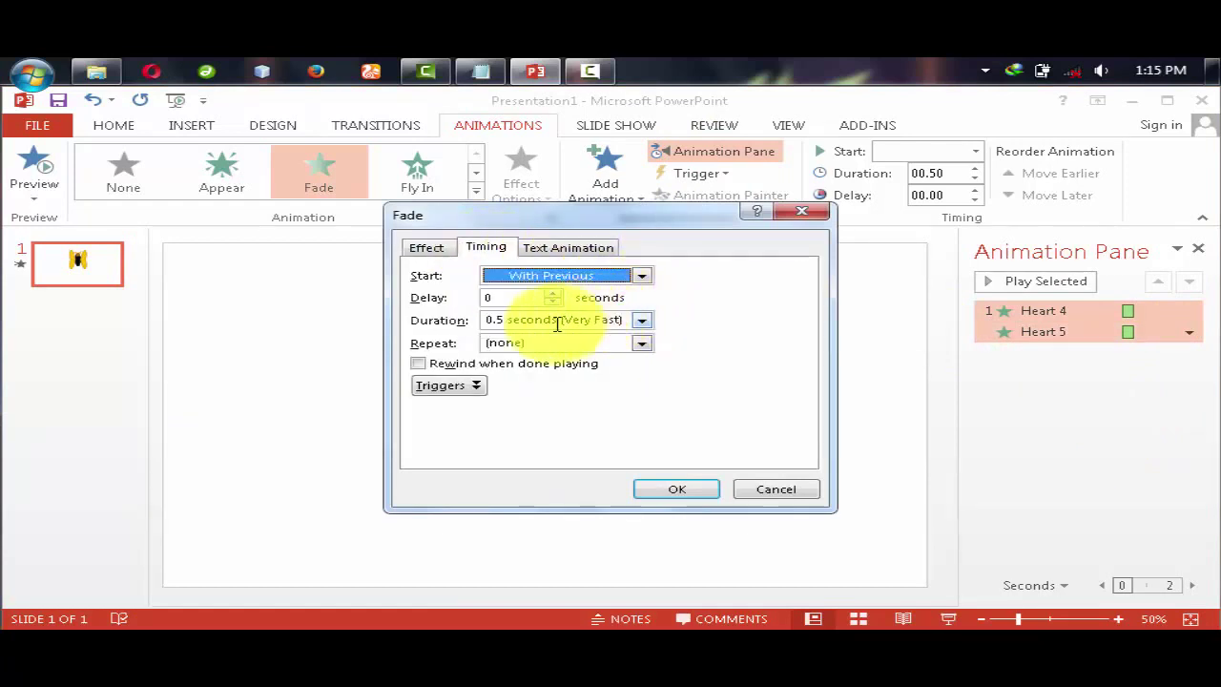
pyautogui.click(499, 320)
pyautogui.write('150')
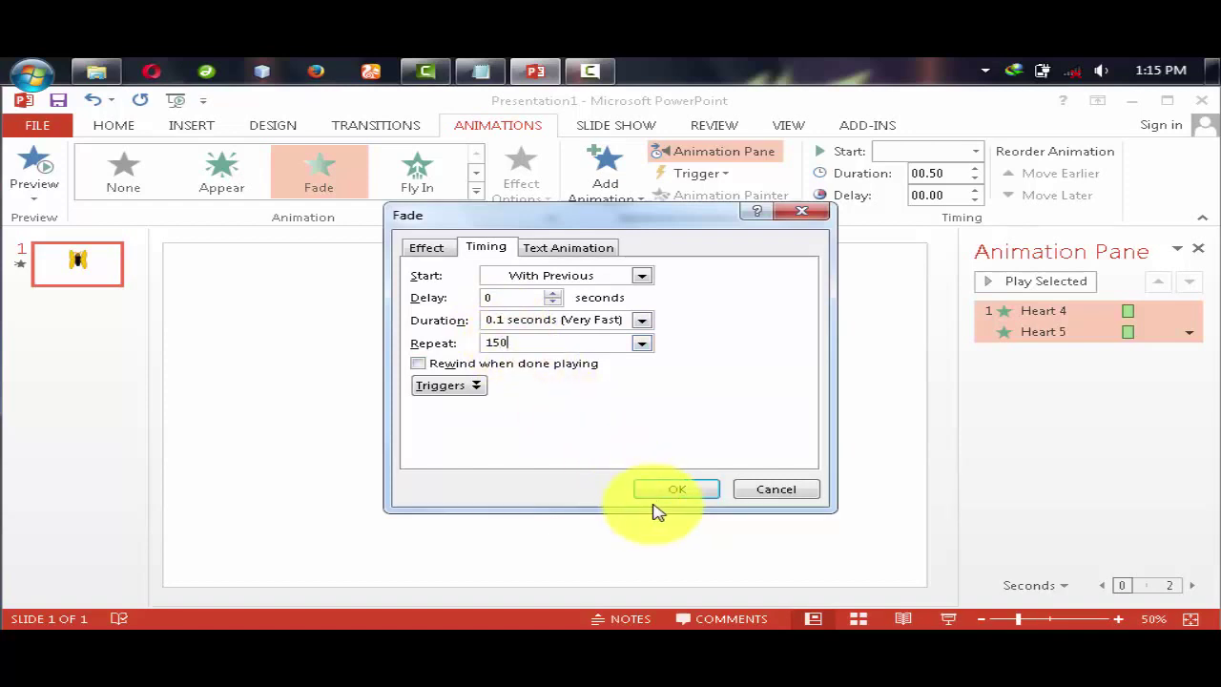
pyautogui.click(667, 491)
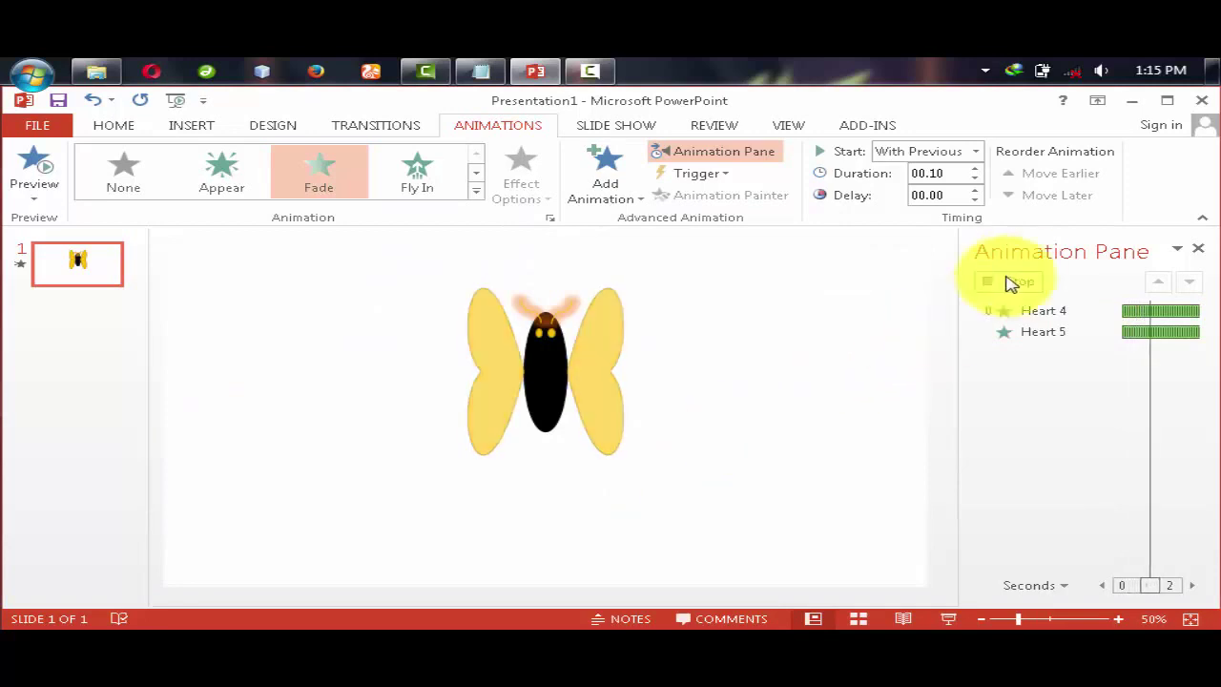
# Select all butterfly parts and choose the Custom Path motion path.
pyautogui.click(1020, 283)
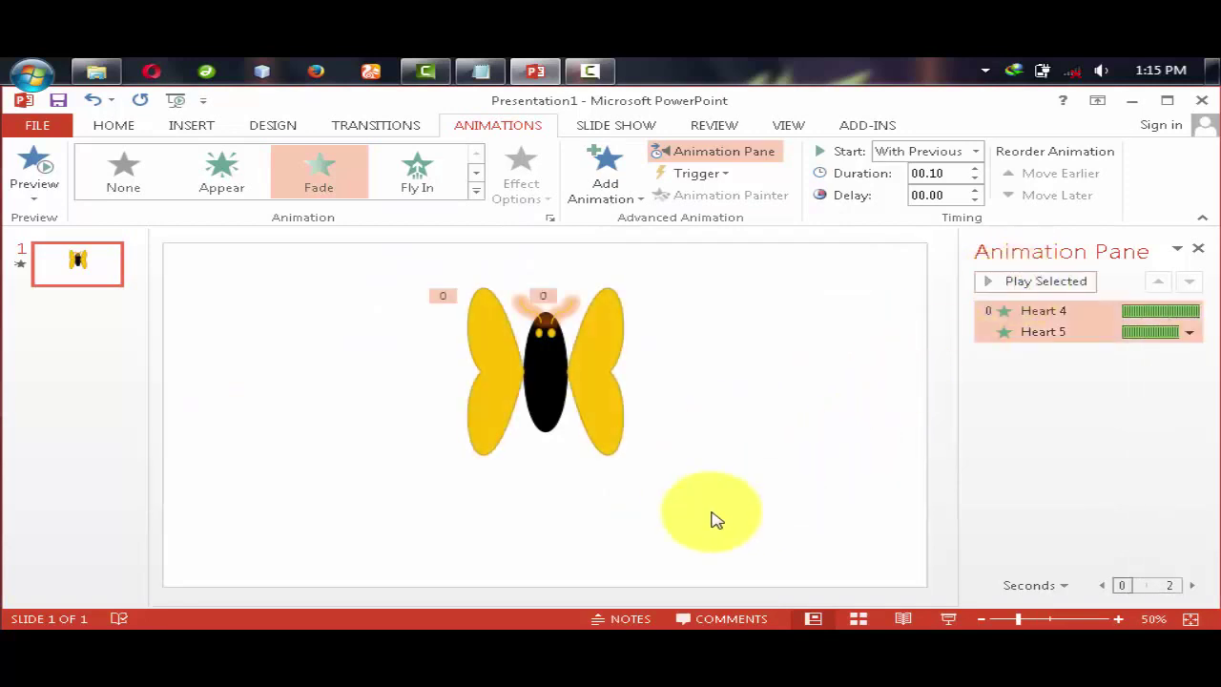
pyautogui.moveTo(248, 260); pyautogui.dragTo(906, 547)
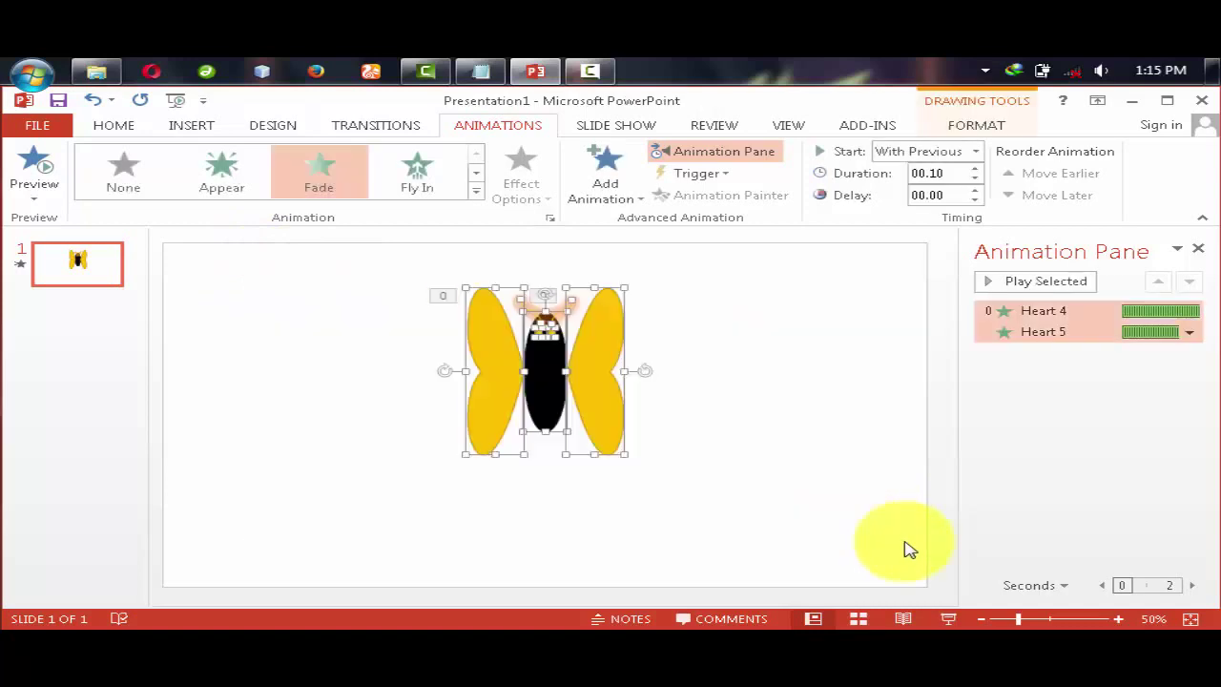
pyautogui.click(623, 173)
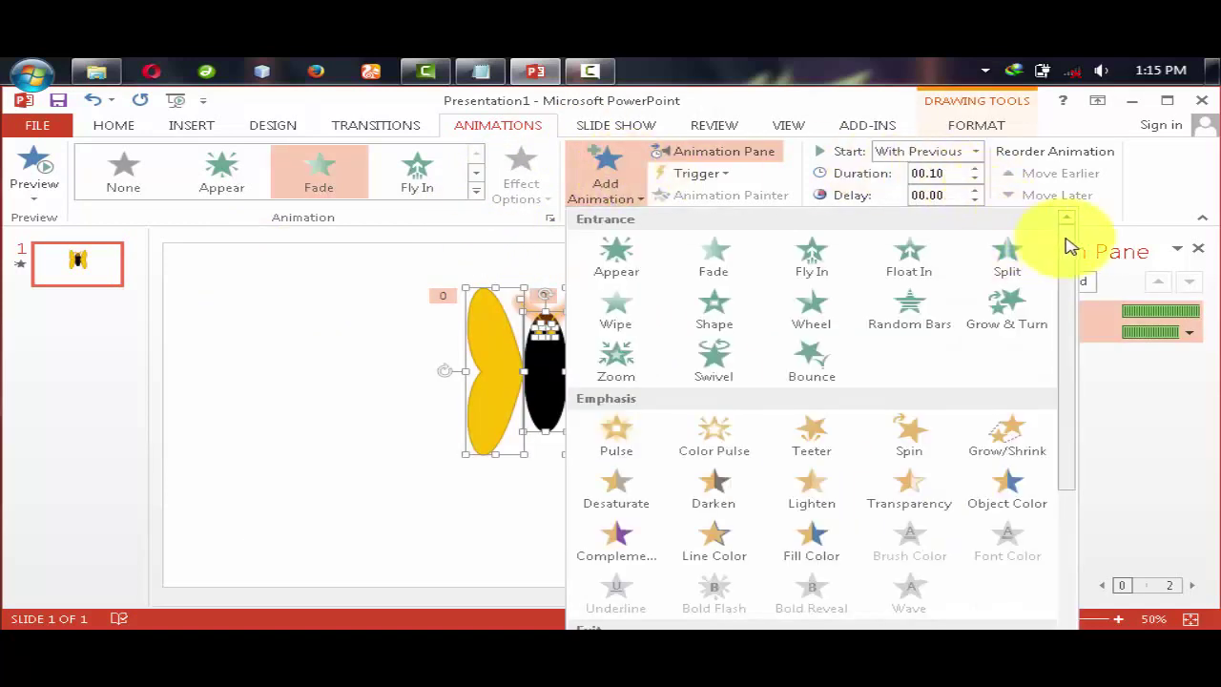
pyautogui.moveTo(1064, 238); pyautogui.dragTo(1067, 518)
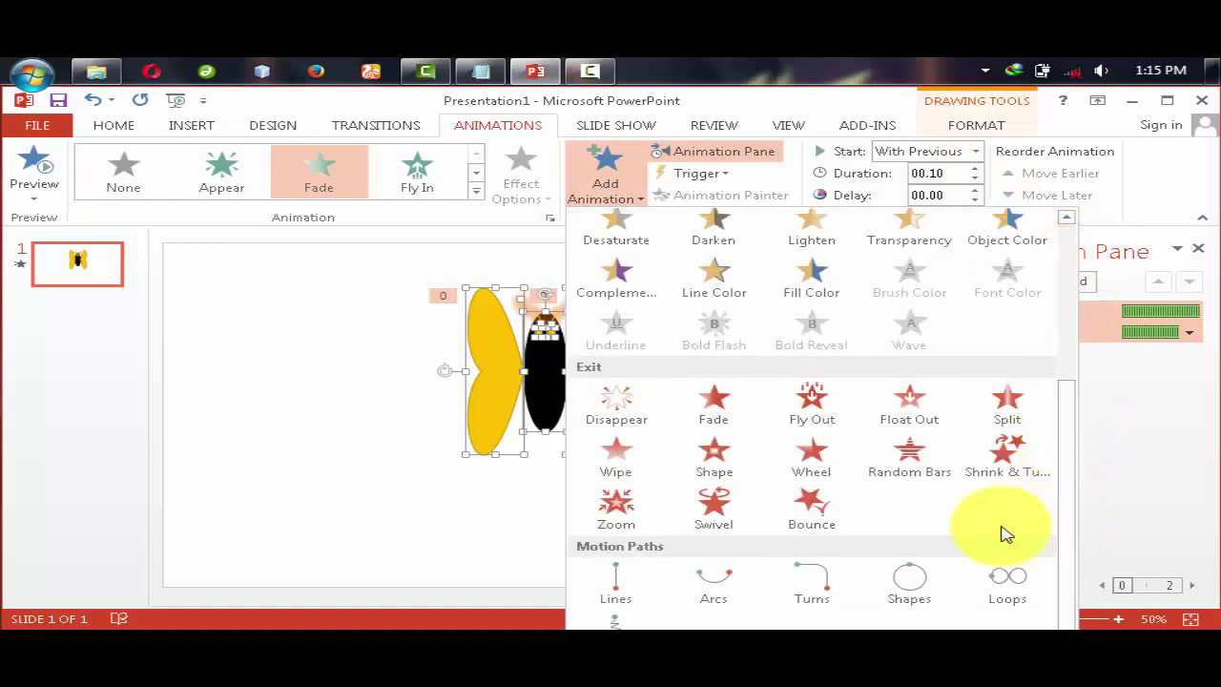
pyautogui.click(632, 621)
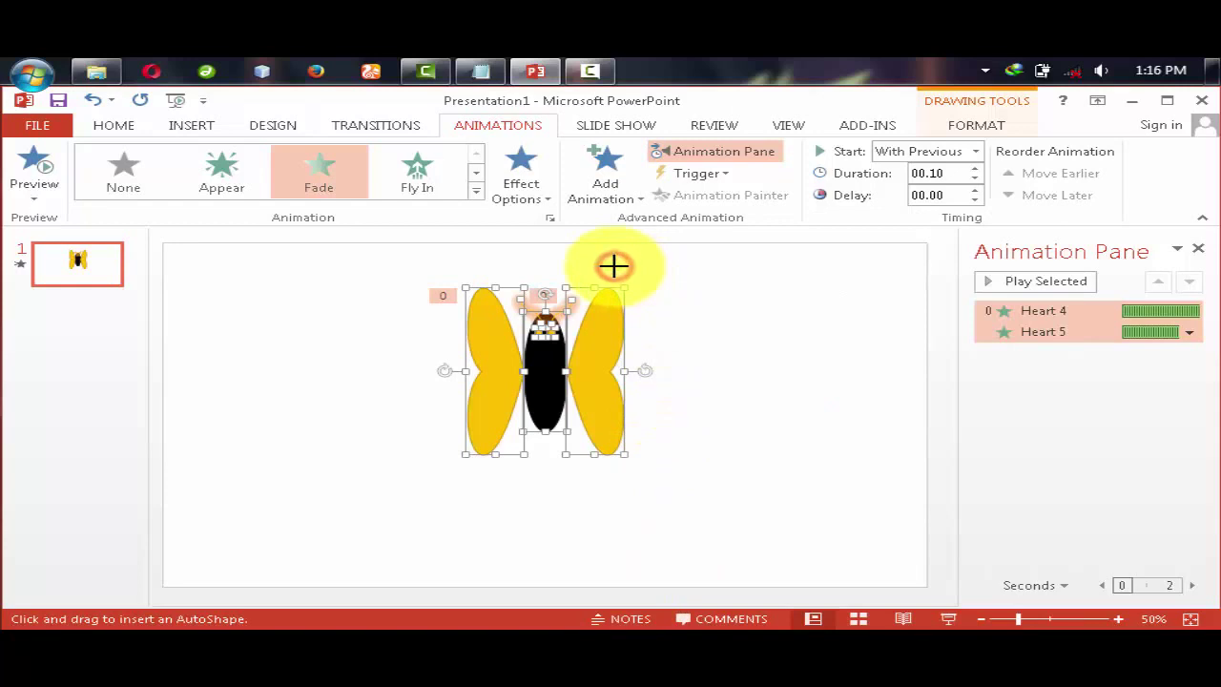
# Draw the flight path zigzagging out around the right side of the slide.
pyautogui.click(664, 253)
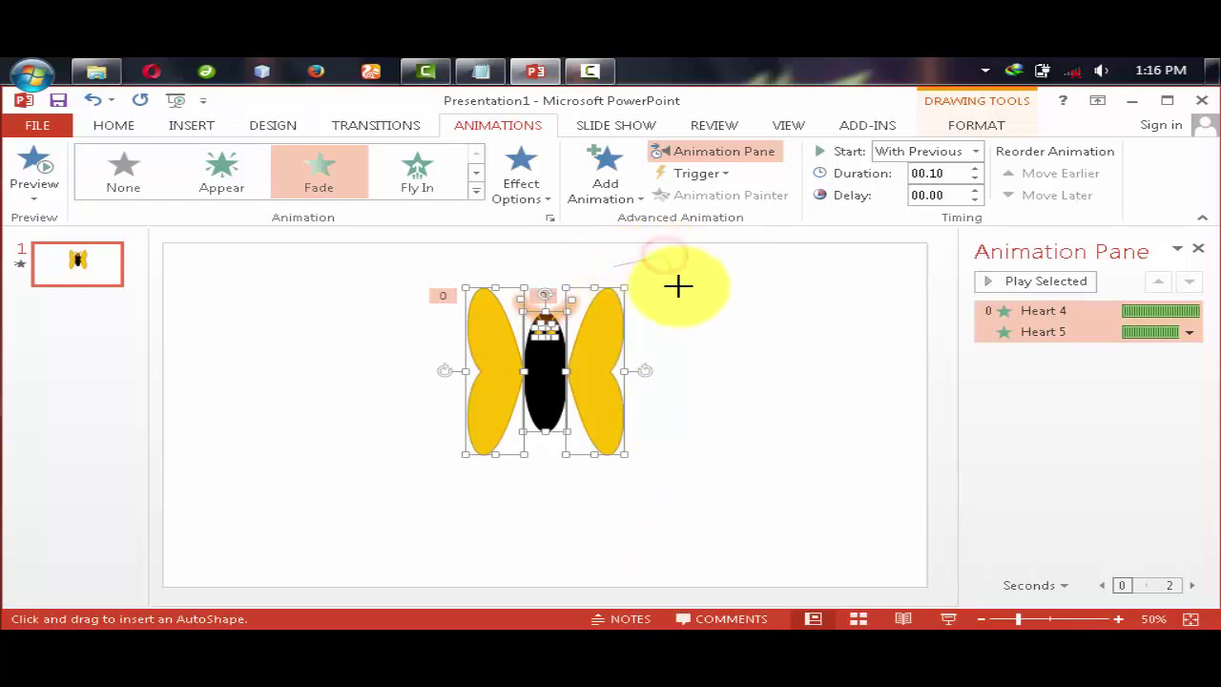
pyautogui.click(687, 302)
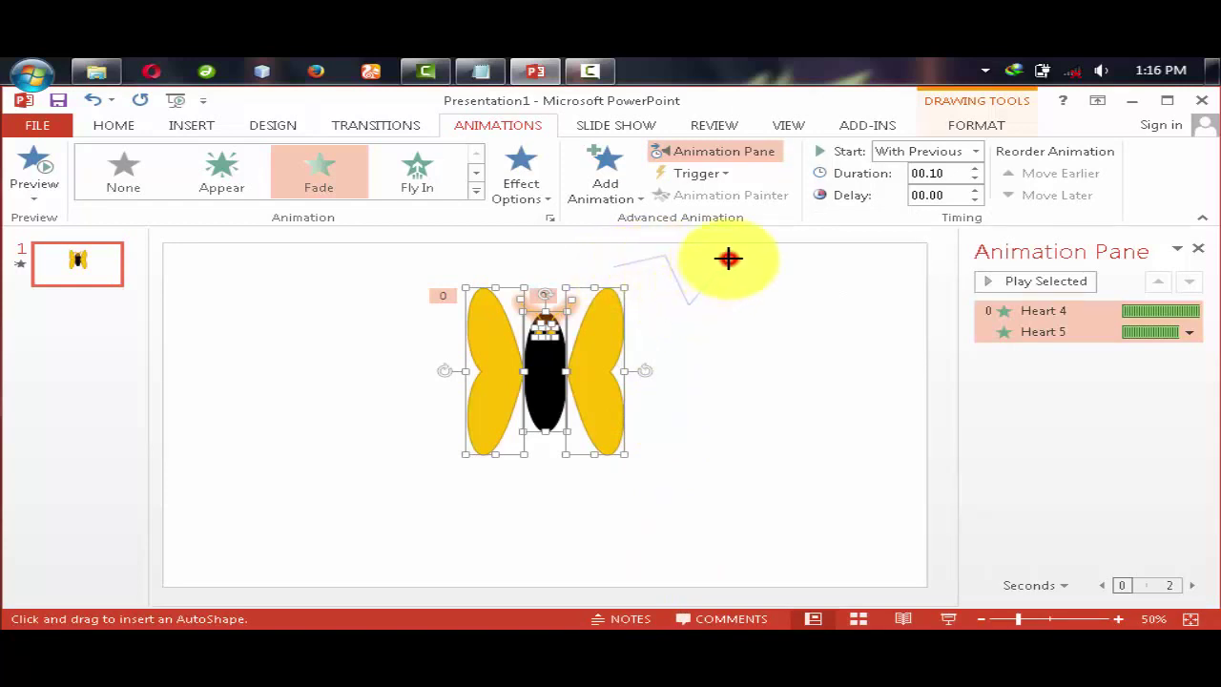
pyautogui.click(728, 258)
pyautogui.click(795, 255)
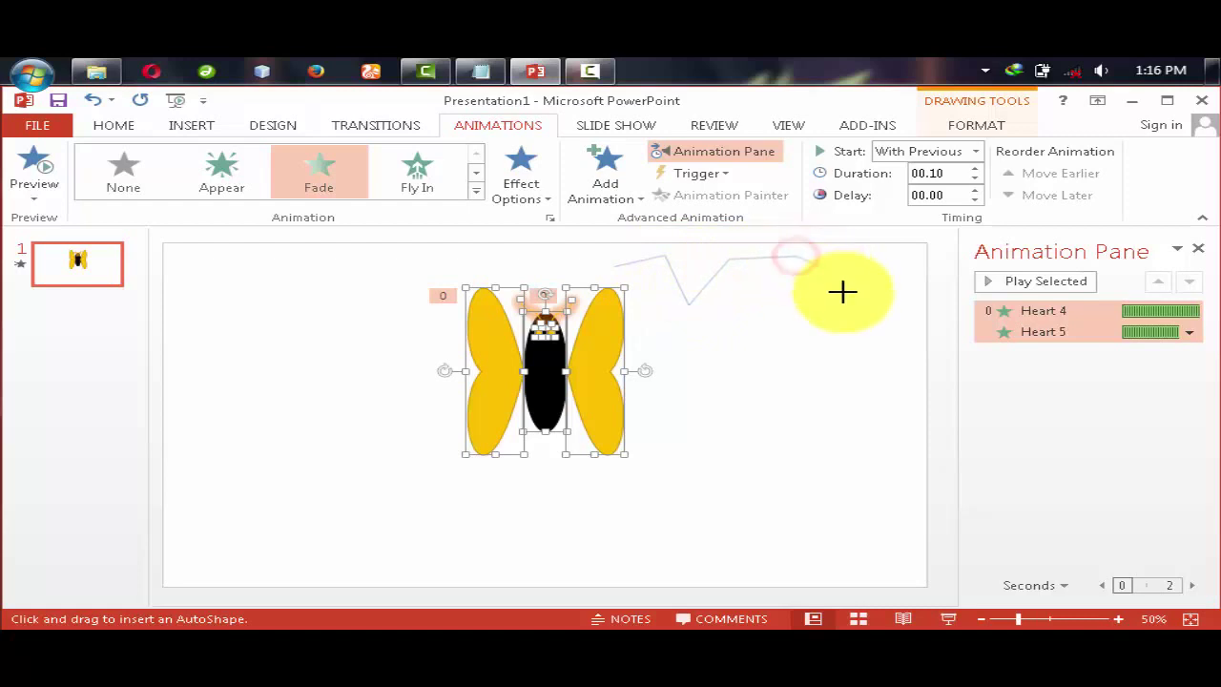
pyautogui.click(849, 310)
pyautogui.click(849, 378)
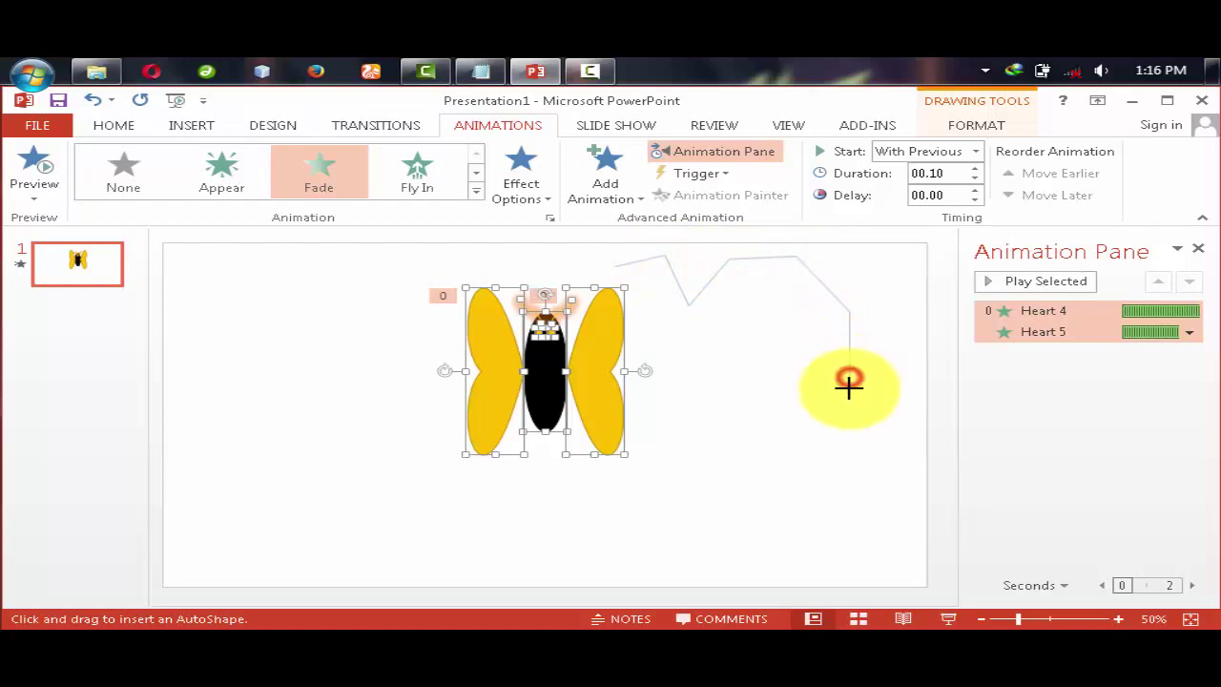
pyautogui.click(748, 438)
pyautogui.click(744, 375)
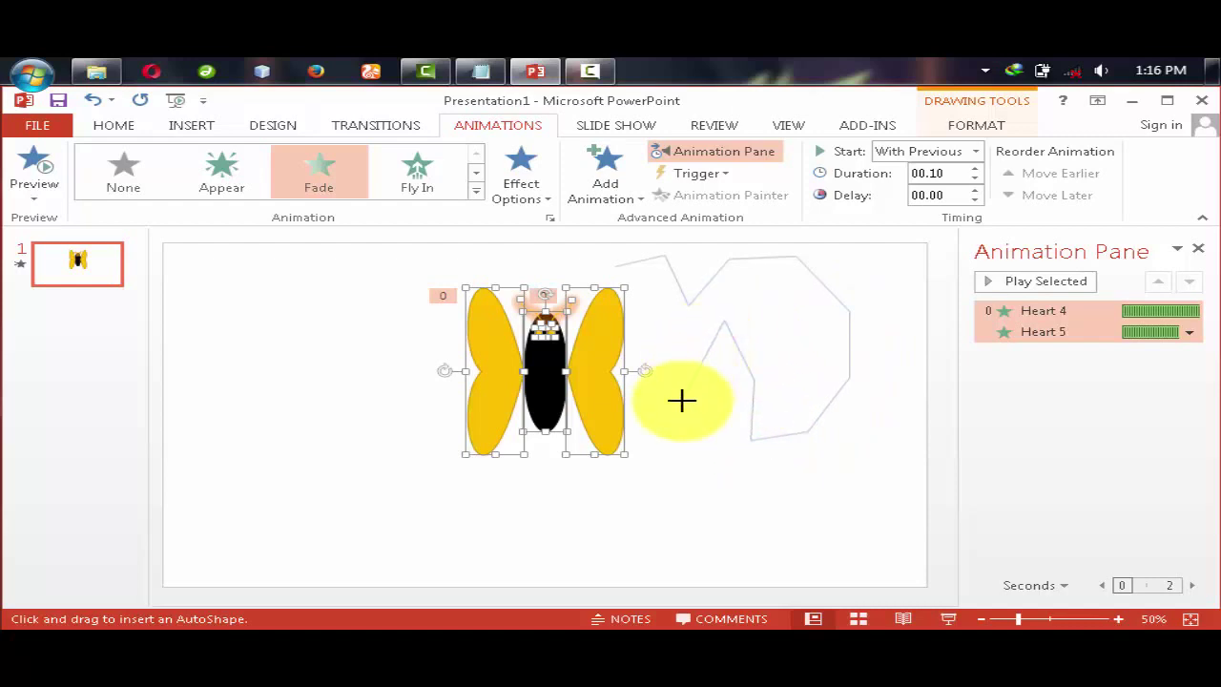
pyautogui.click(680, 400)
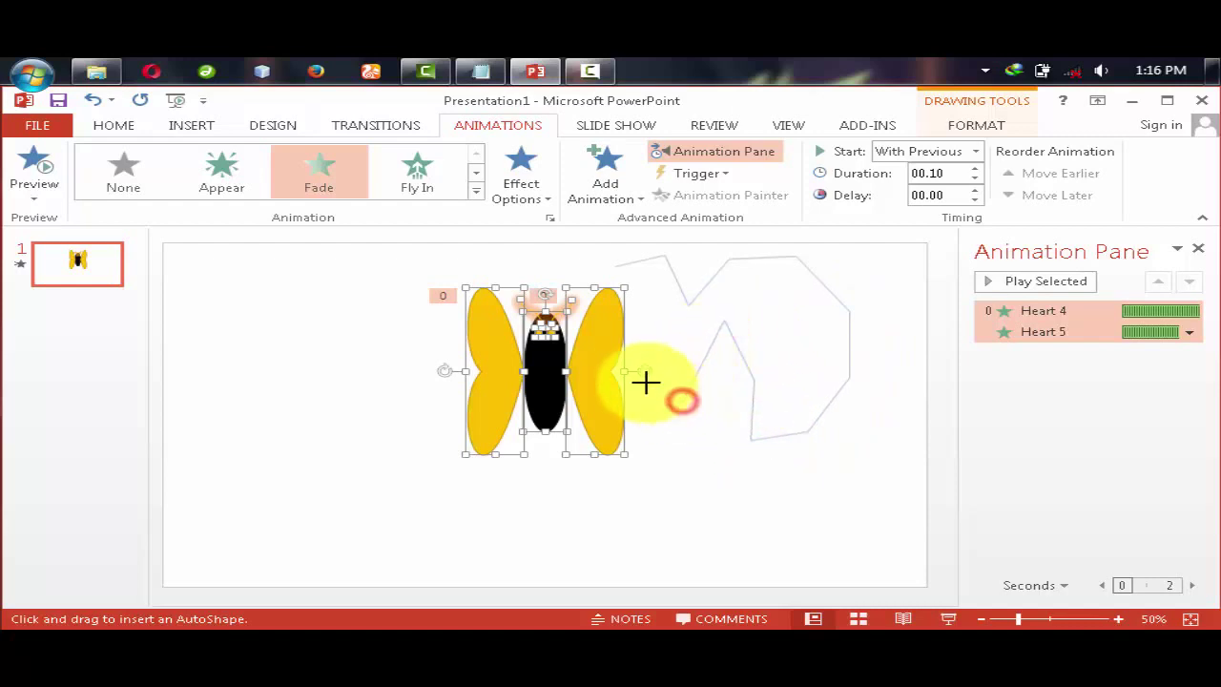
pyautogui.click(587, 346)
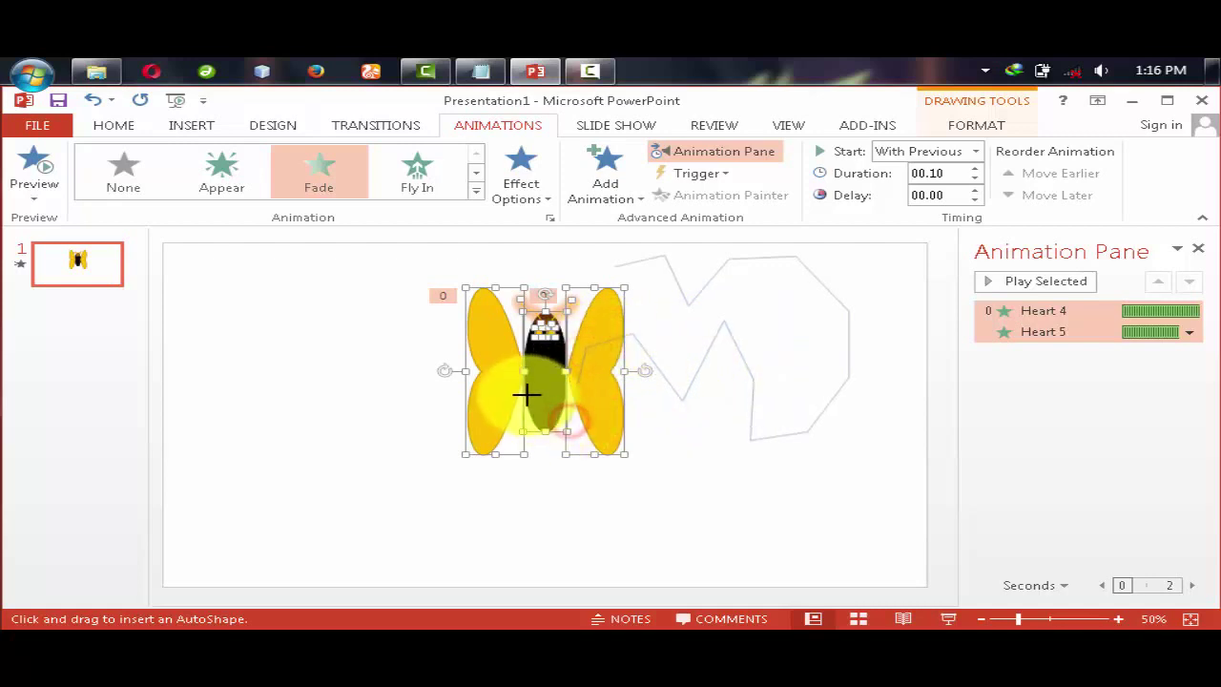
# Continue the zigzag path around the left side and back over the butterfly, then finish it.
pyautogui.click(499, 381)
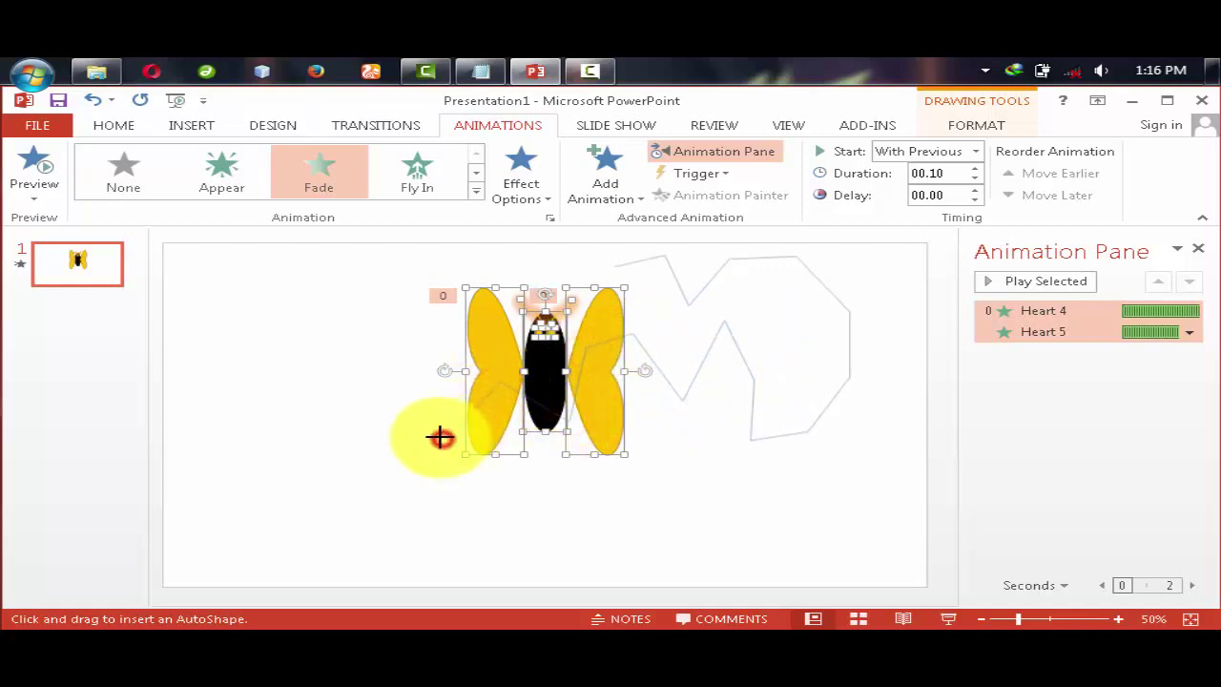
pyautogui.click(390, 341)
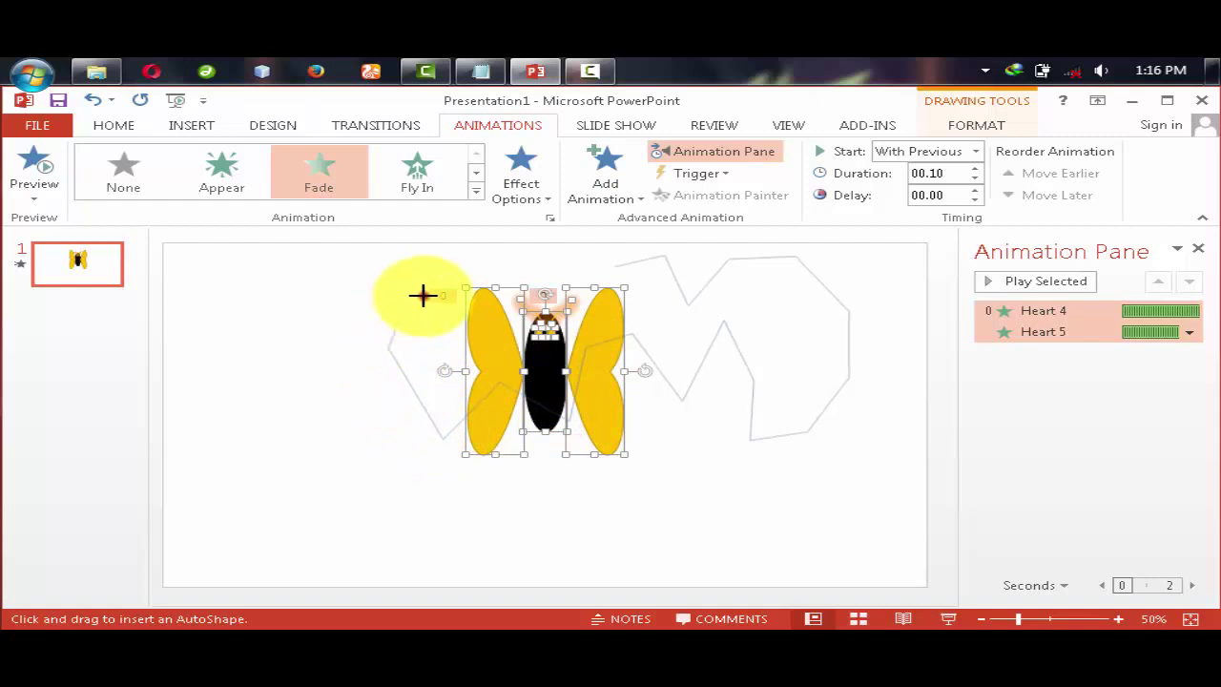
pyautogui.click(423, 296)
pyautogui.click(373, 265)
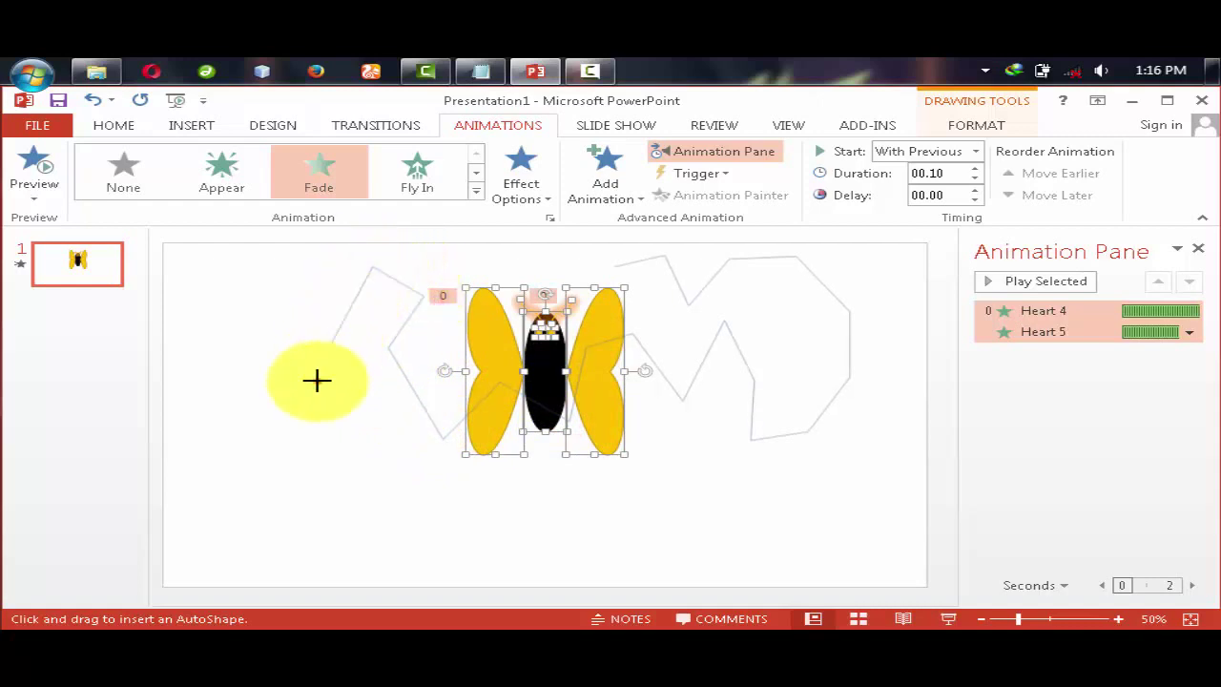
pyautogui.click(317, 381)
pyautogui.click(345, 429)
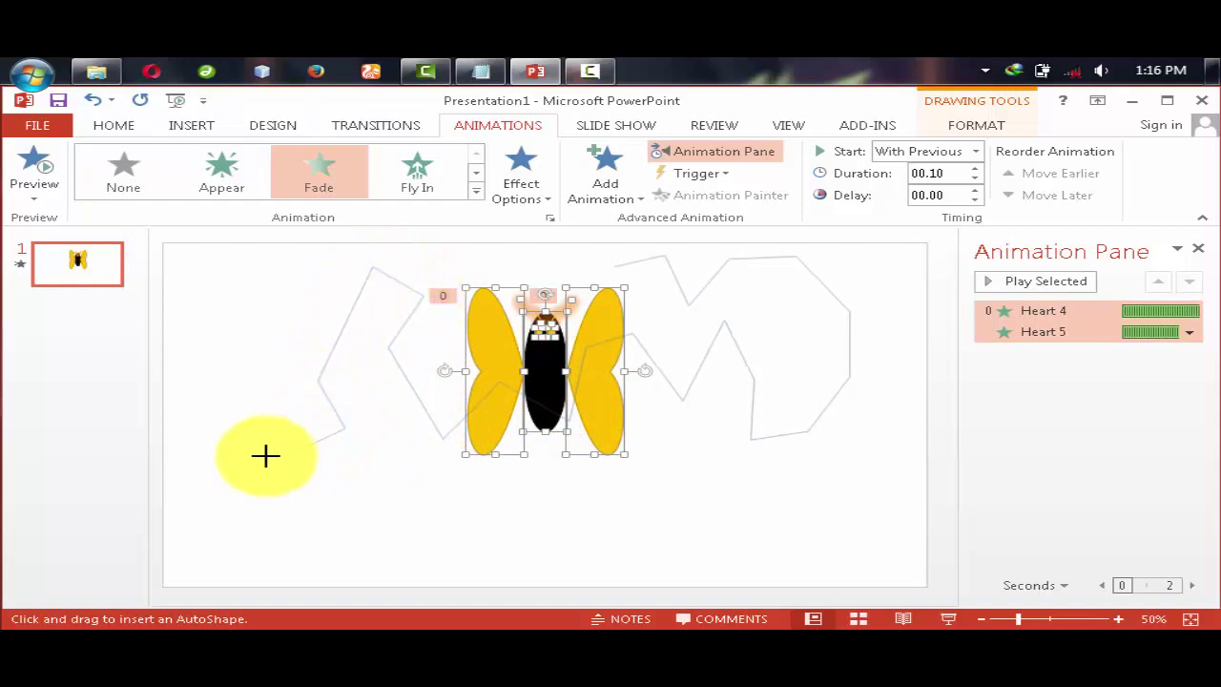
pyautogui.click(265, 451)
pyautogui.click(228, 399)
pyautogui.click(223, 322)
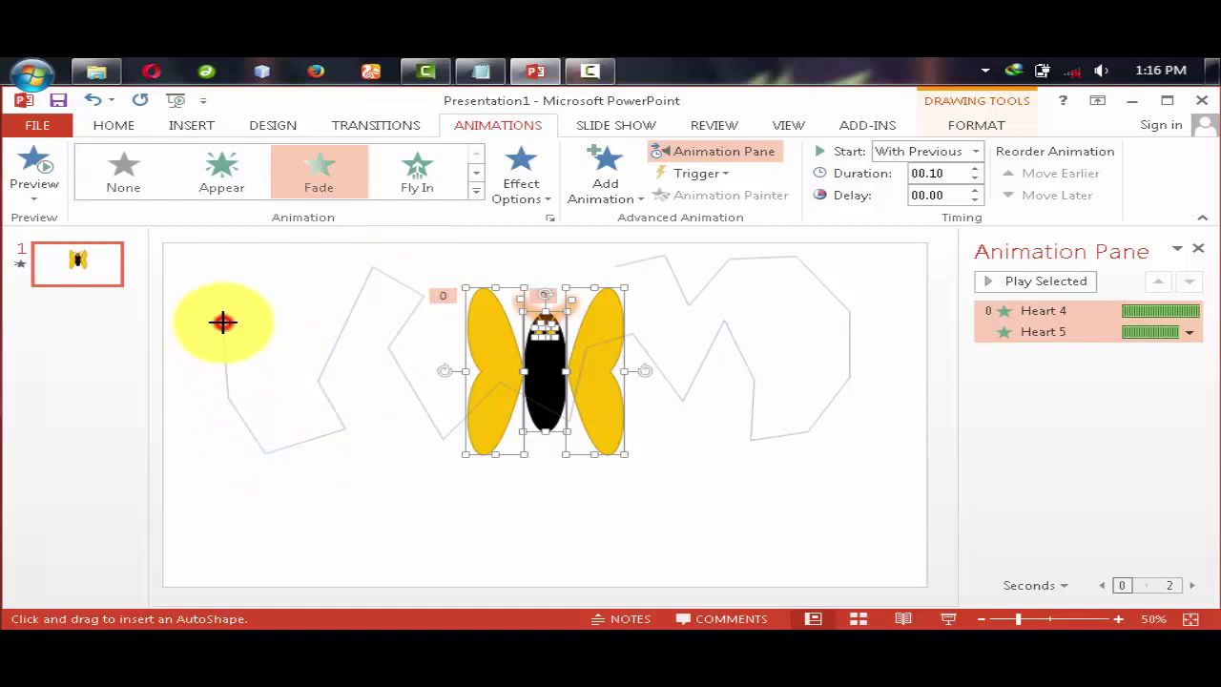
pyautogui.click(277, 283)
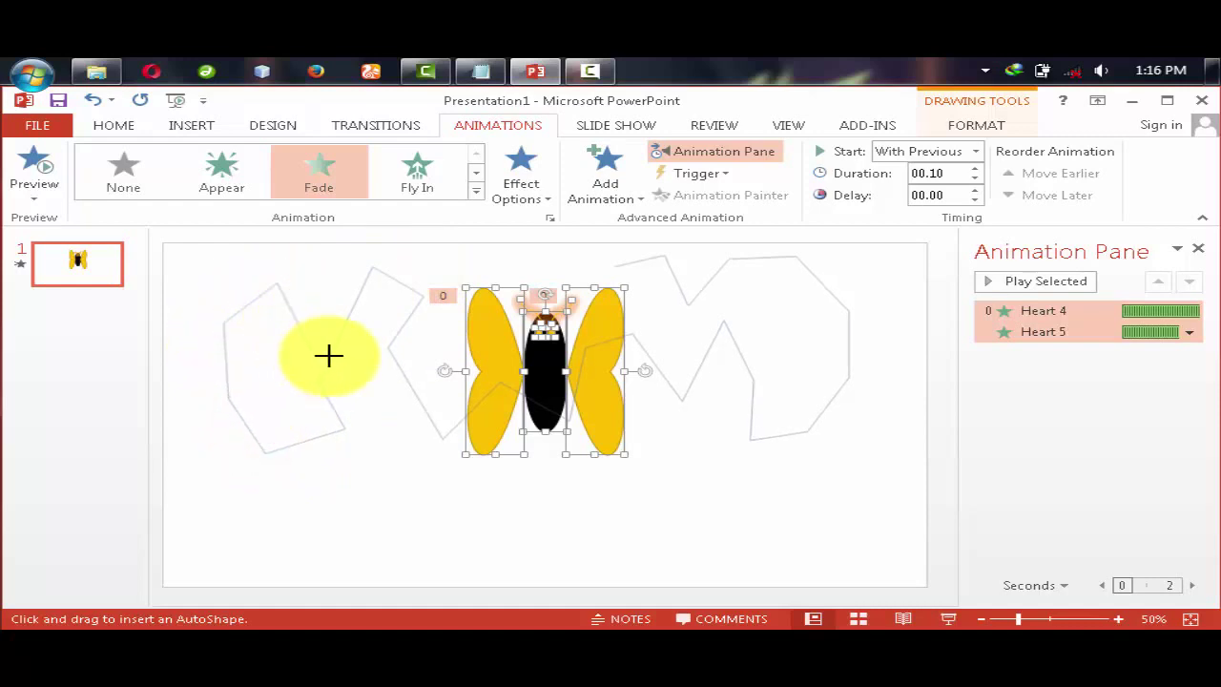
pyautogui.click(328, 356)
pyautogui.click(342, 265)
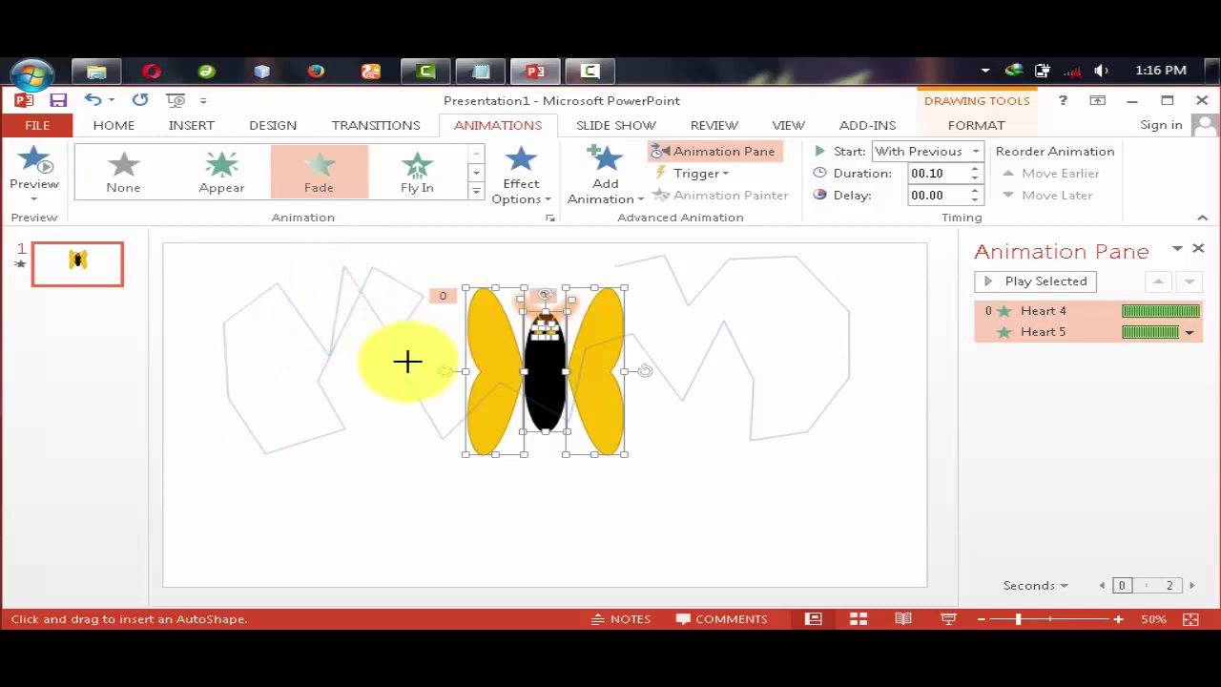
pyautogui.click(435, 403)
pyautogui.click(497, 354)
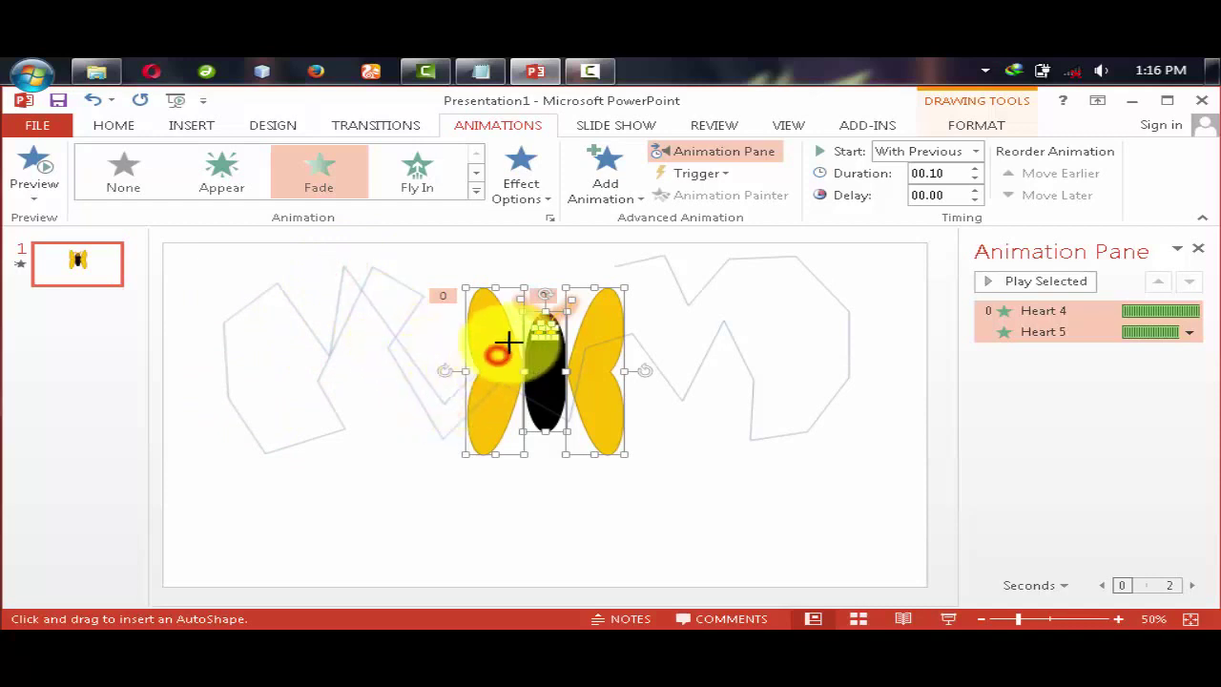
pyautogui.doubleClick(540, 251)
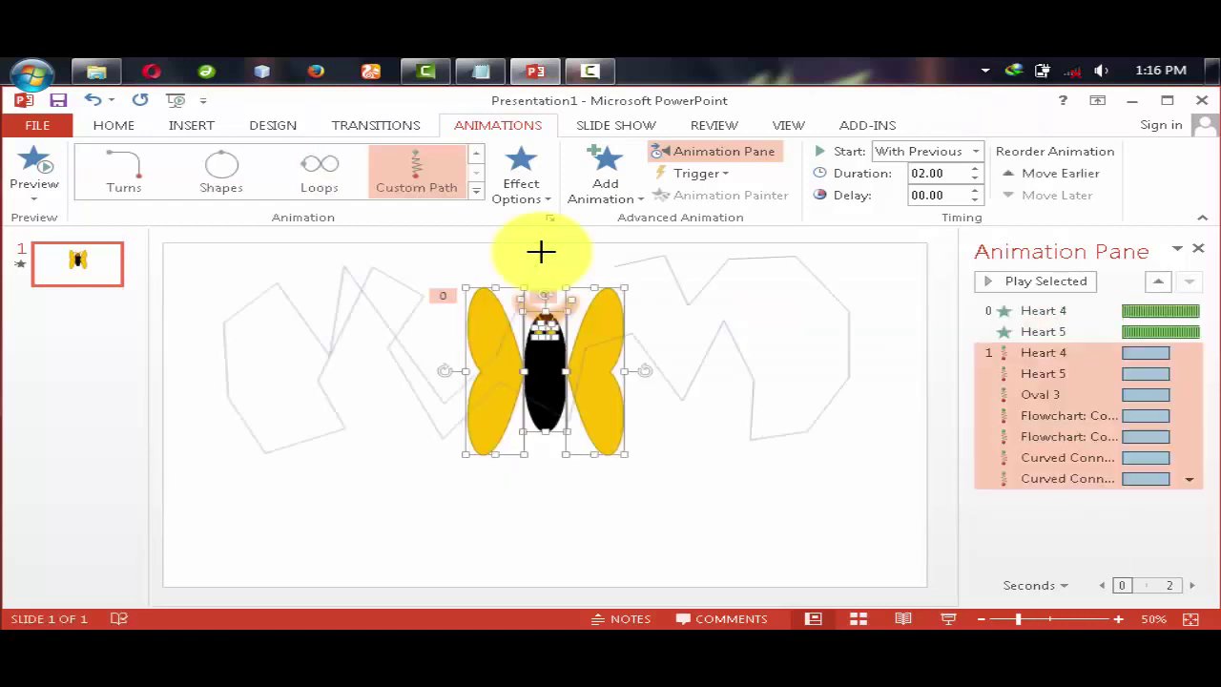
# Set the butterfly's custom flight path to start With Previous and last 15.00 seconds.
pyautogui.click(1189, 480)
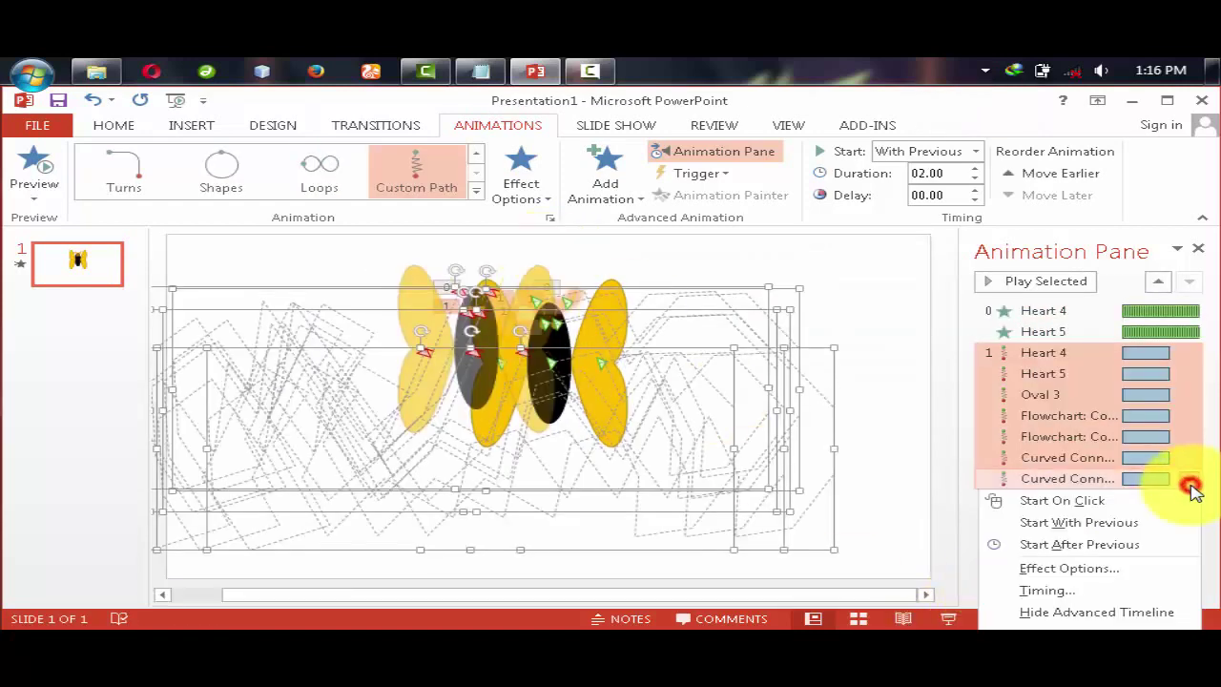
pyautogui.click(1109, 568)
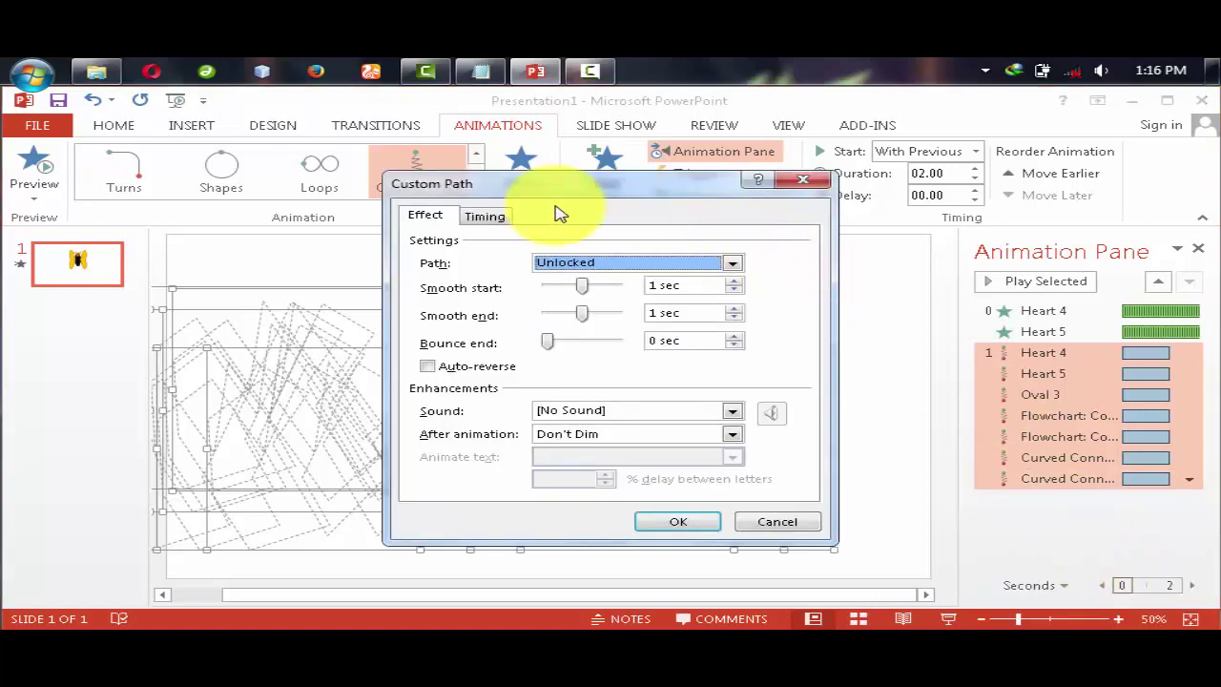
pyautogui.click(486, 216)
pyautogui.click(642, 244)
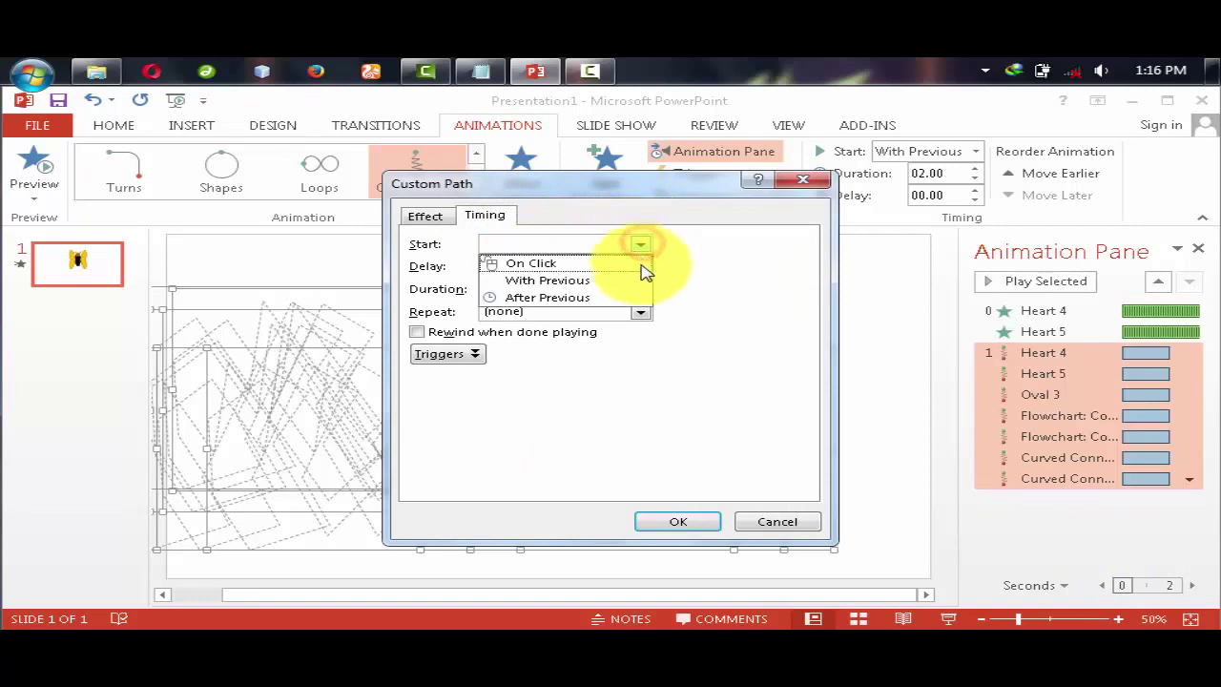
pyautogui.click(635, 281)
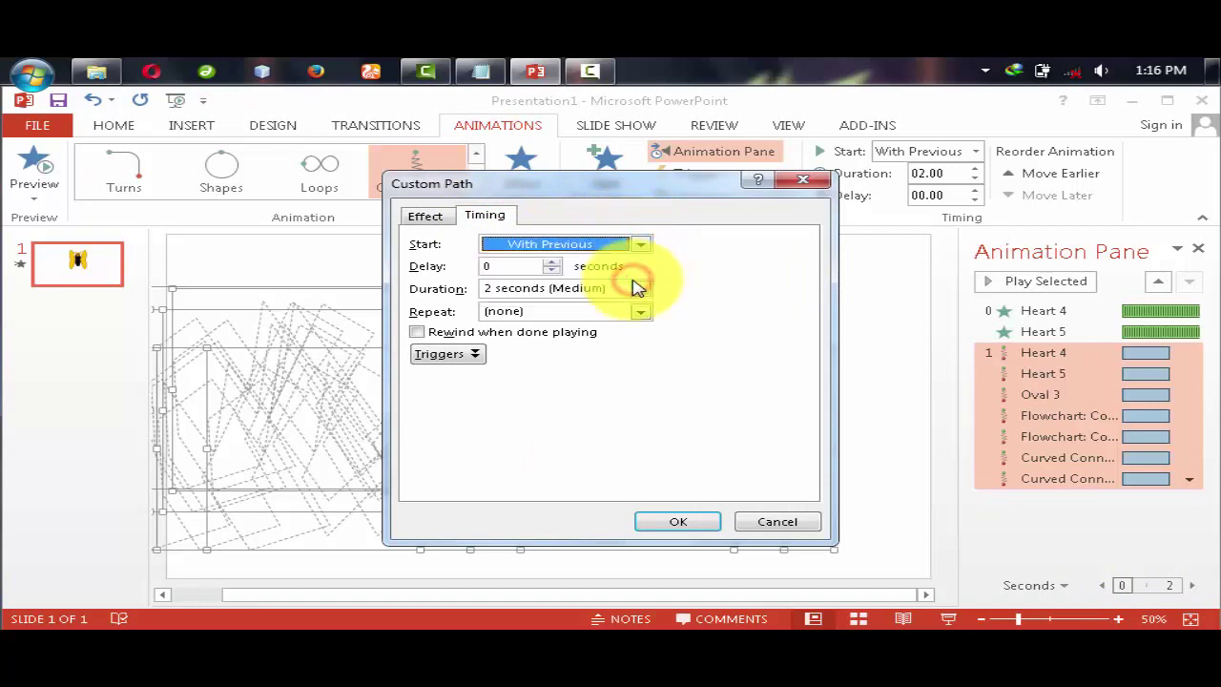
pyautogui.click(642, 288)
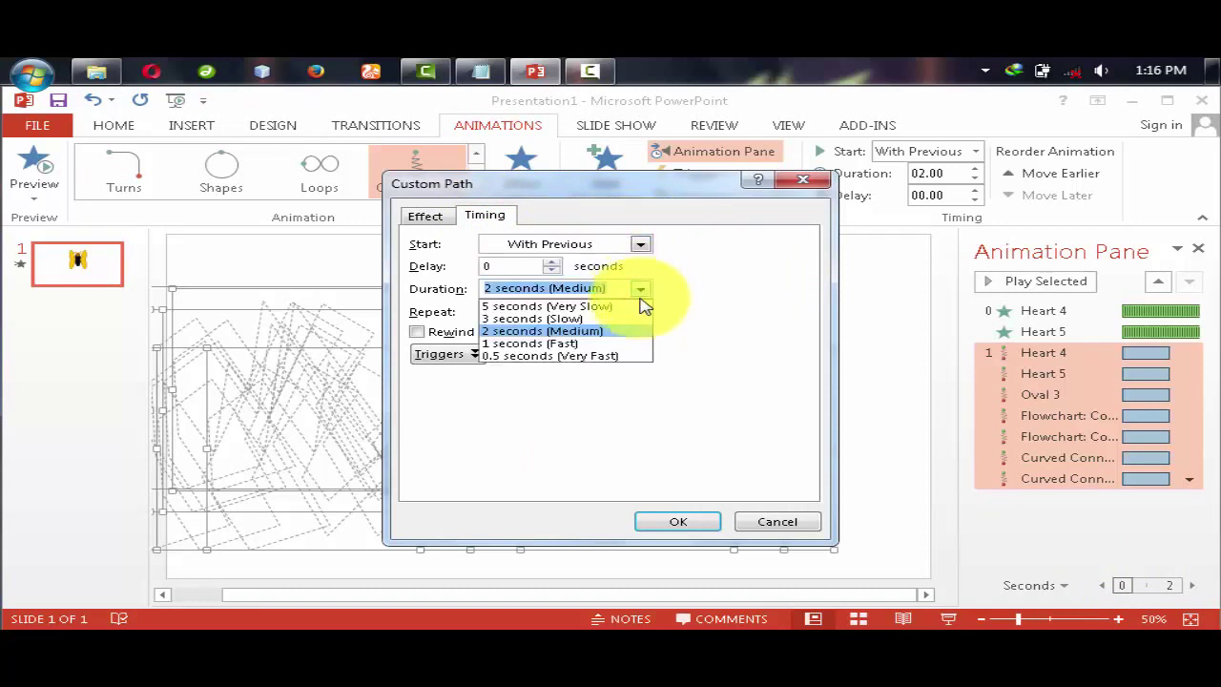
pyautogui.click(632, 306)
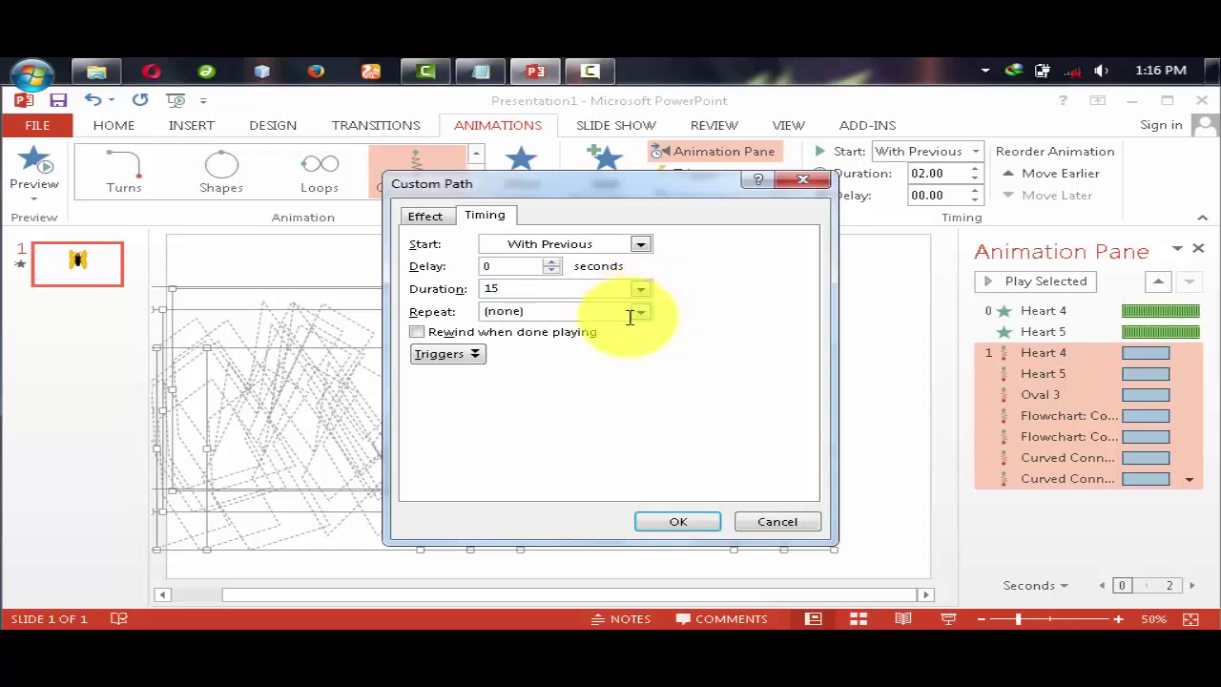
pyautogui.click(657, 520)
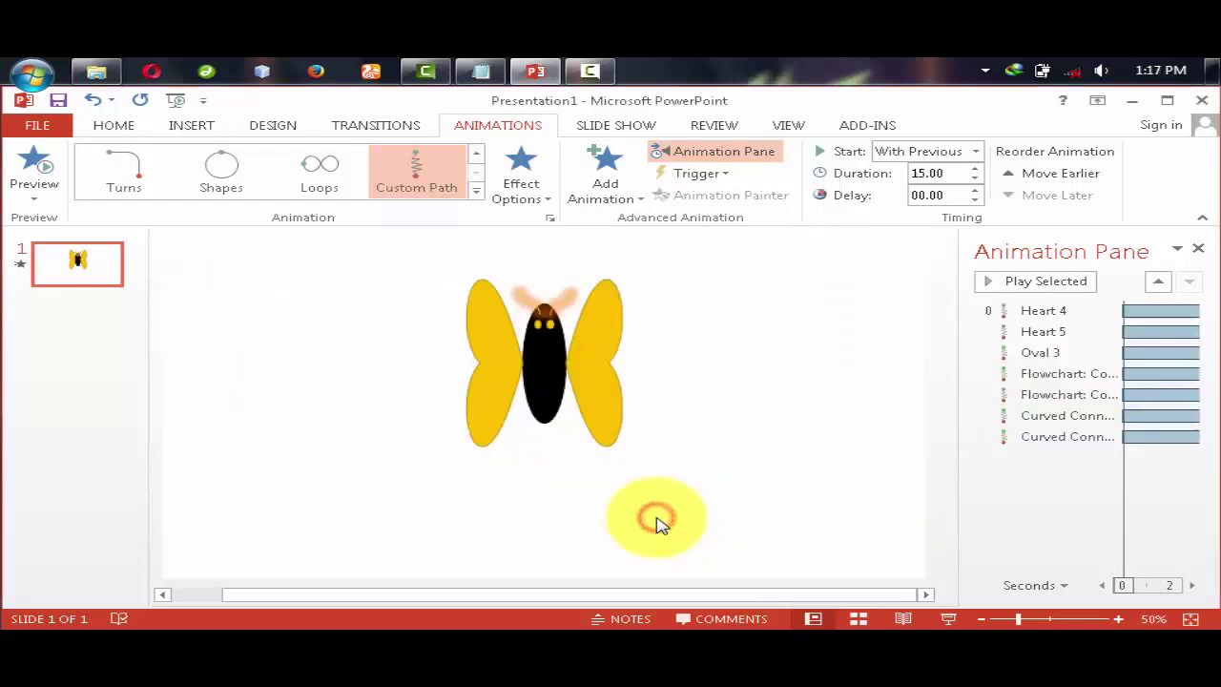
# Stop the preview and give the right heart wing an orange glow.
pyautogui.click(994, 283)
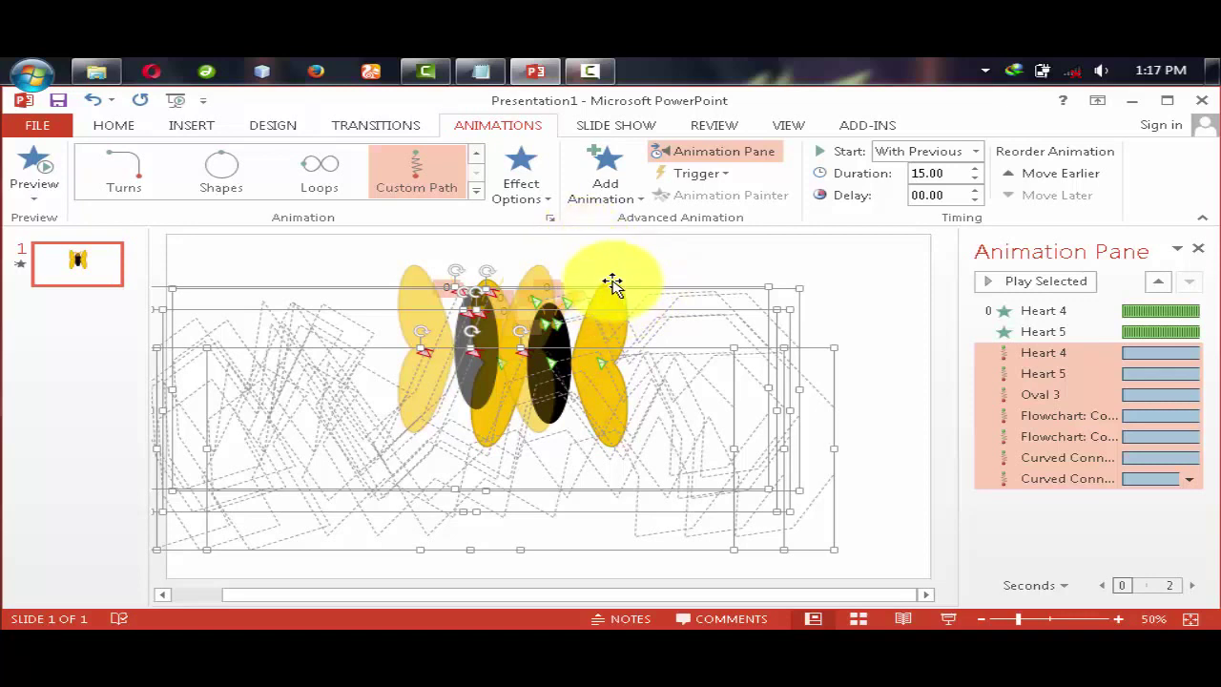
pyautogui.click(613, 281)
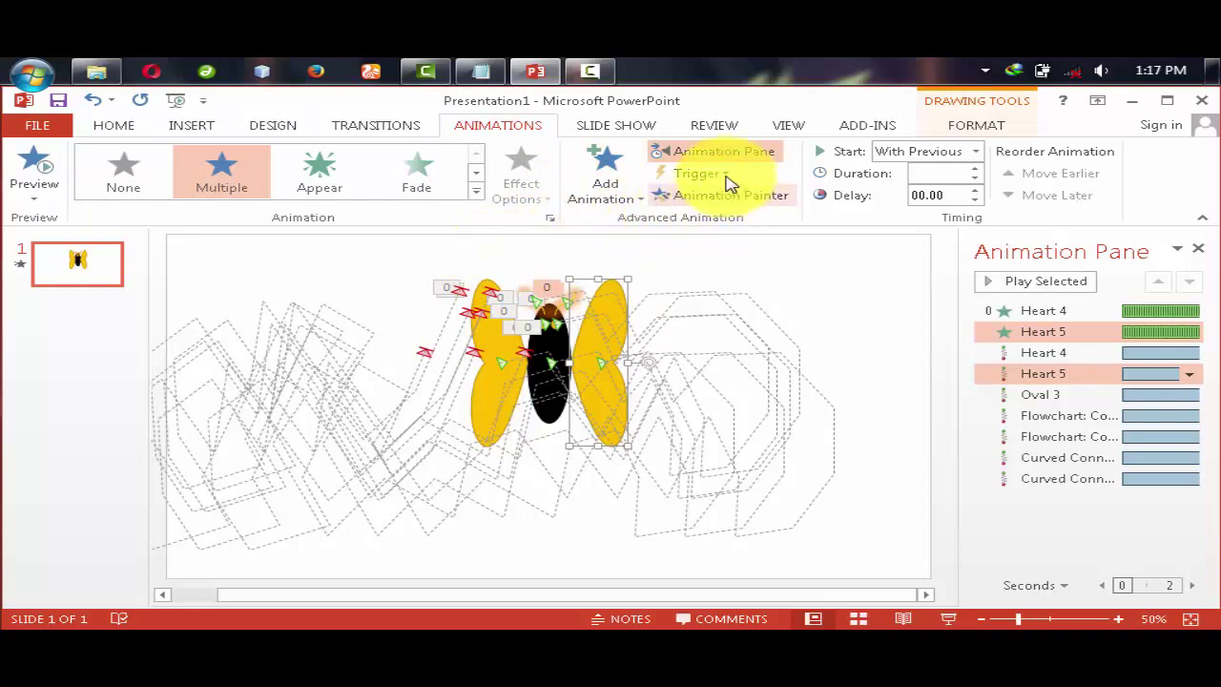
pyautogui.click(982, 130)
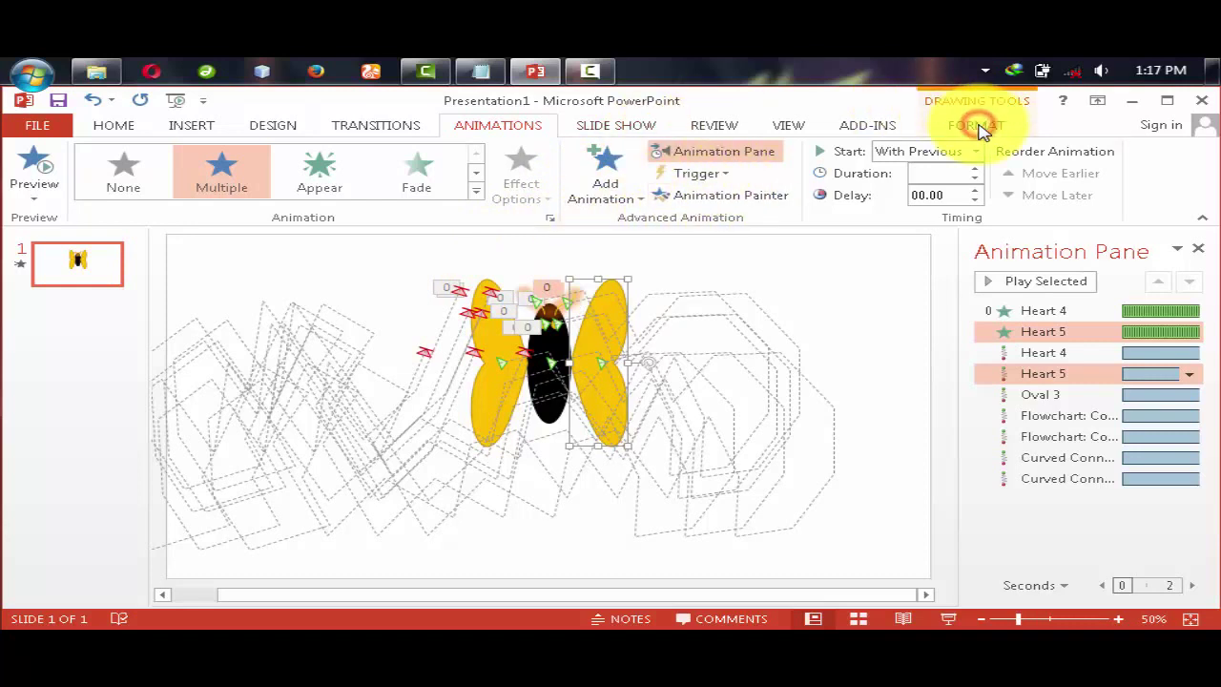
pyautogui.click(519, 197)
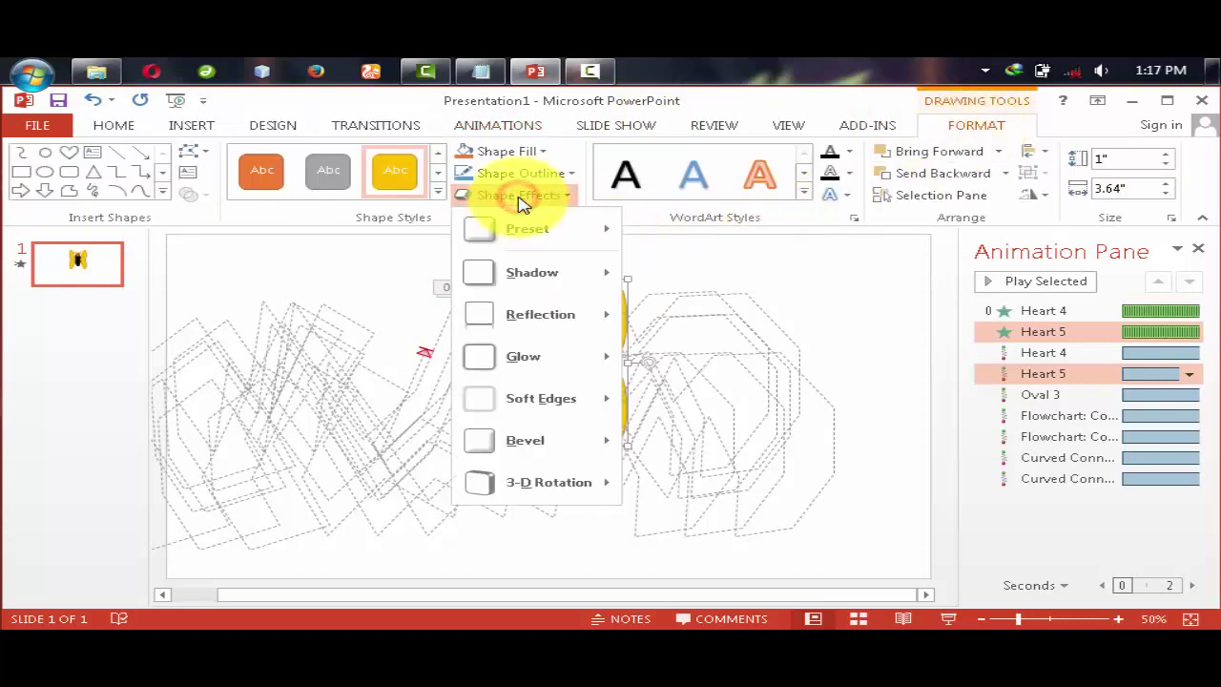
pyautogui.moveTo(558, 353)
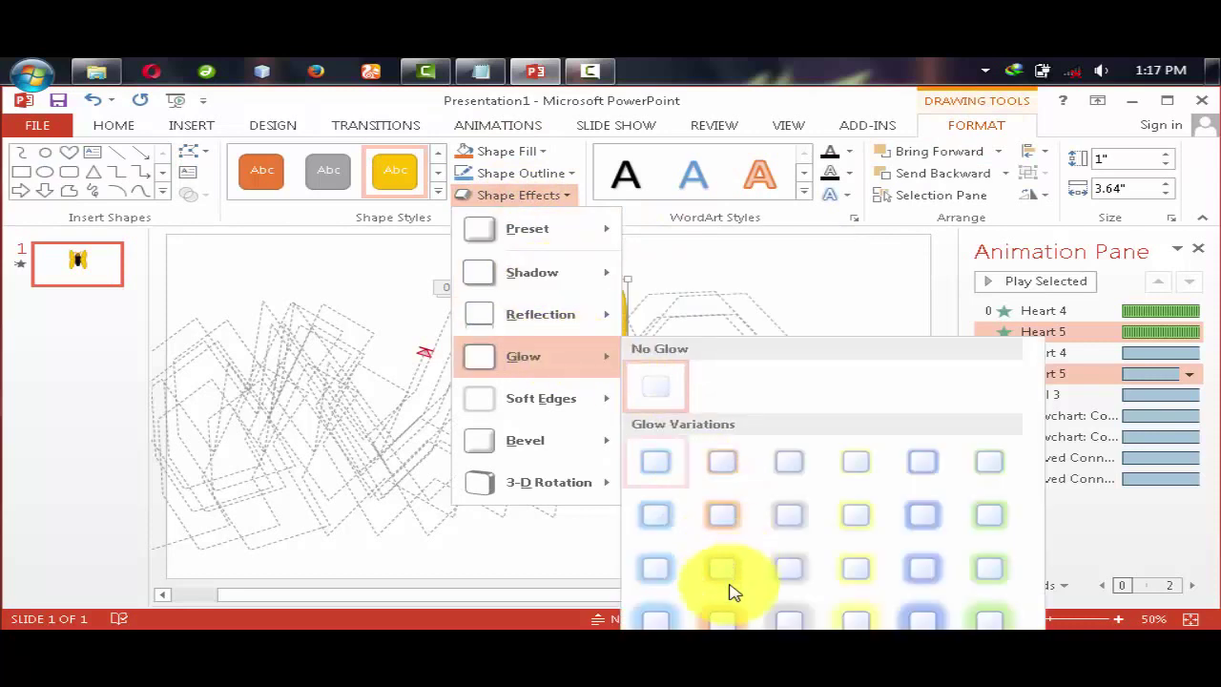
pyautogui.click(721, 620)
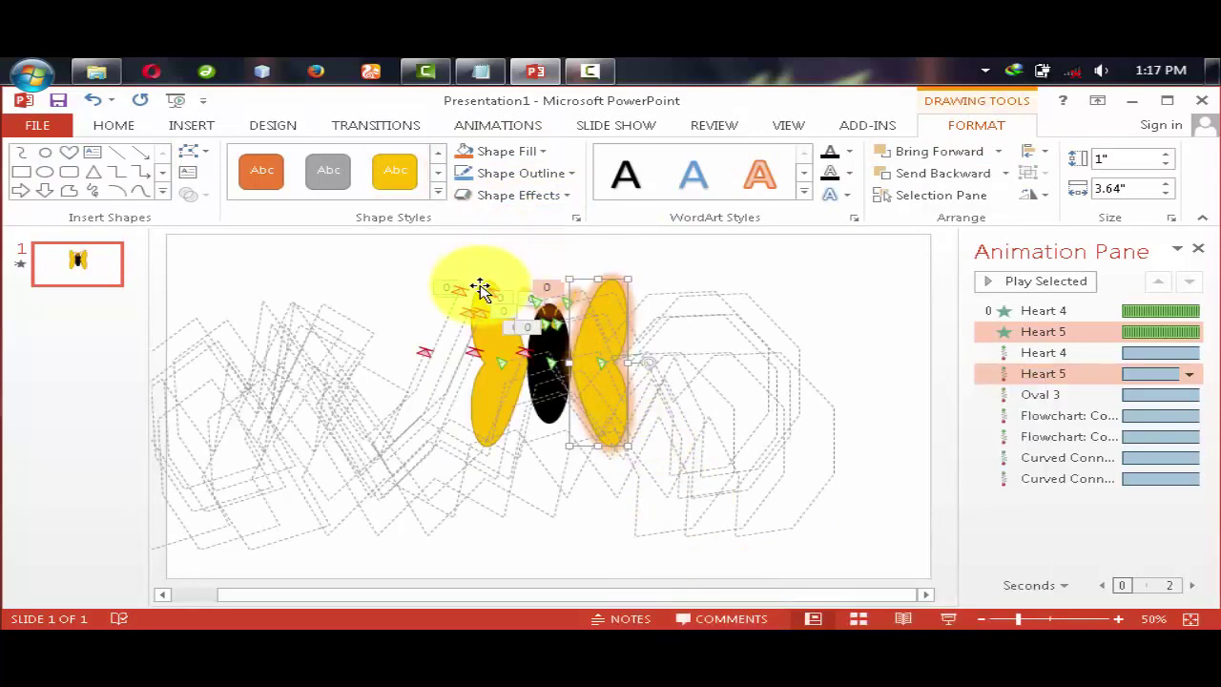
# Give the left wing, Heart 4, the same orange glow.
pyautogui.click(479, 289)
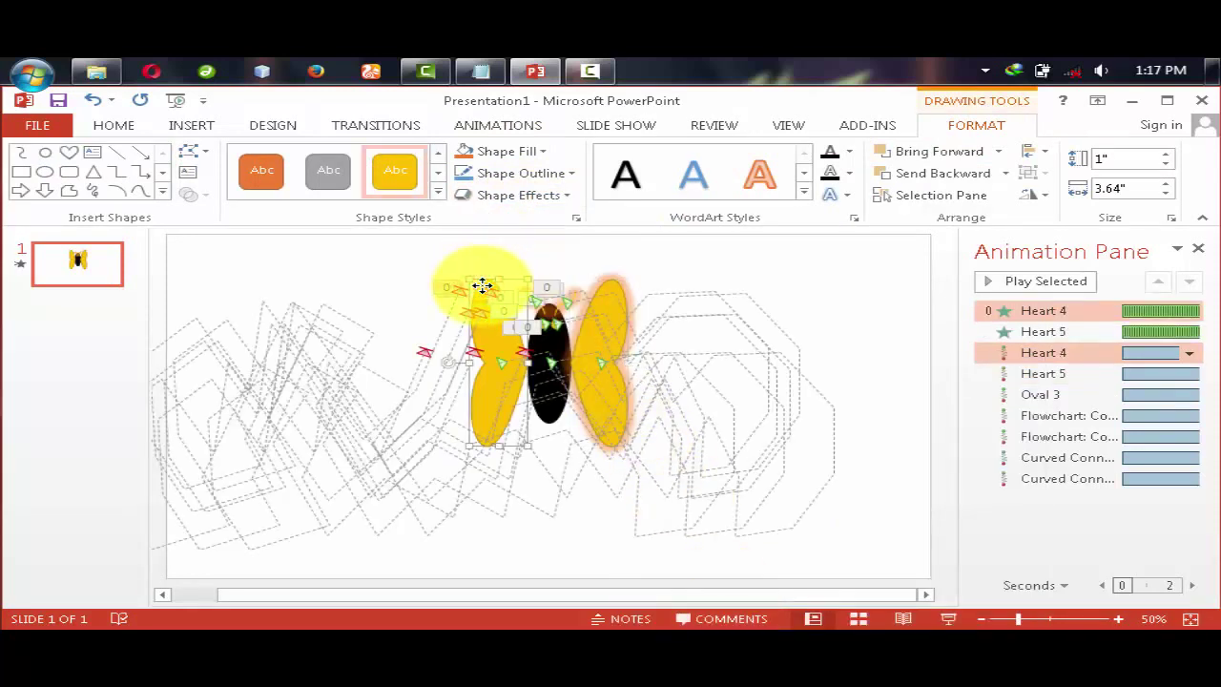
pyautogui.click(531, 195)
pyautogui.moveTo(539, 361)
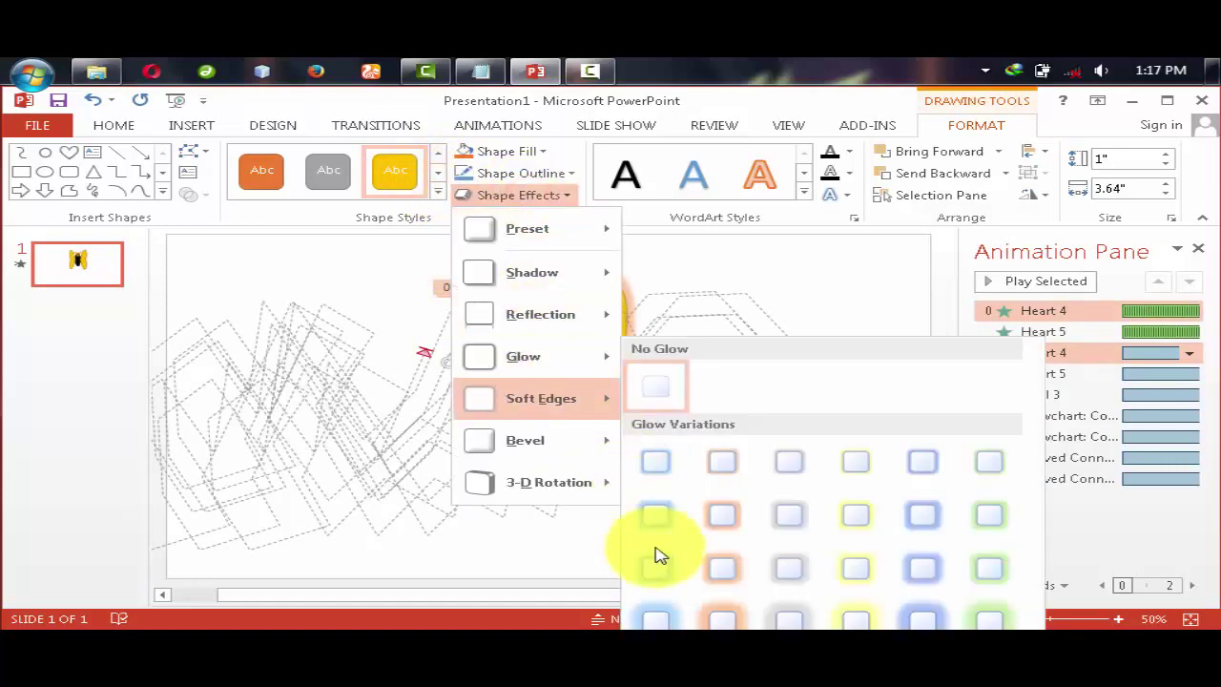
pyautogui.click(723, 622)
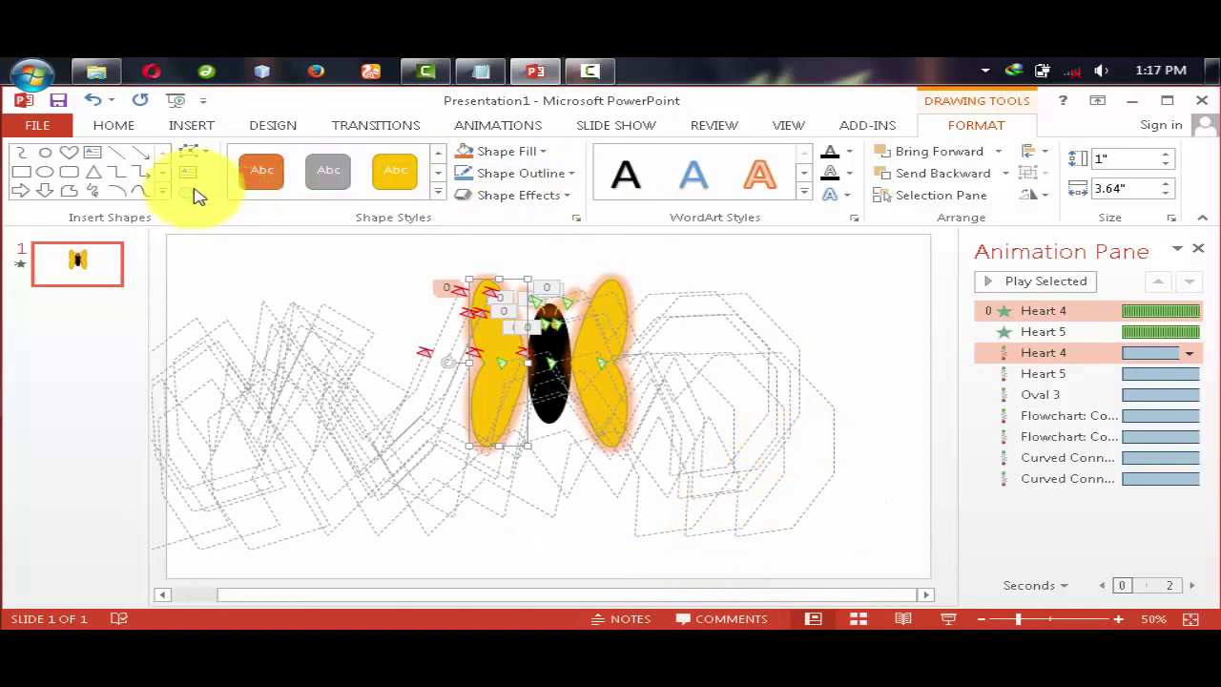
pyautogui.click(467, 130)
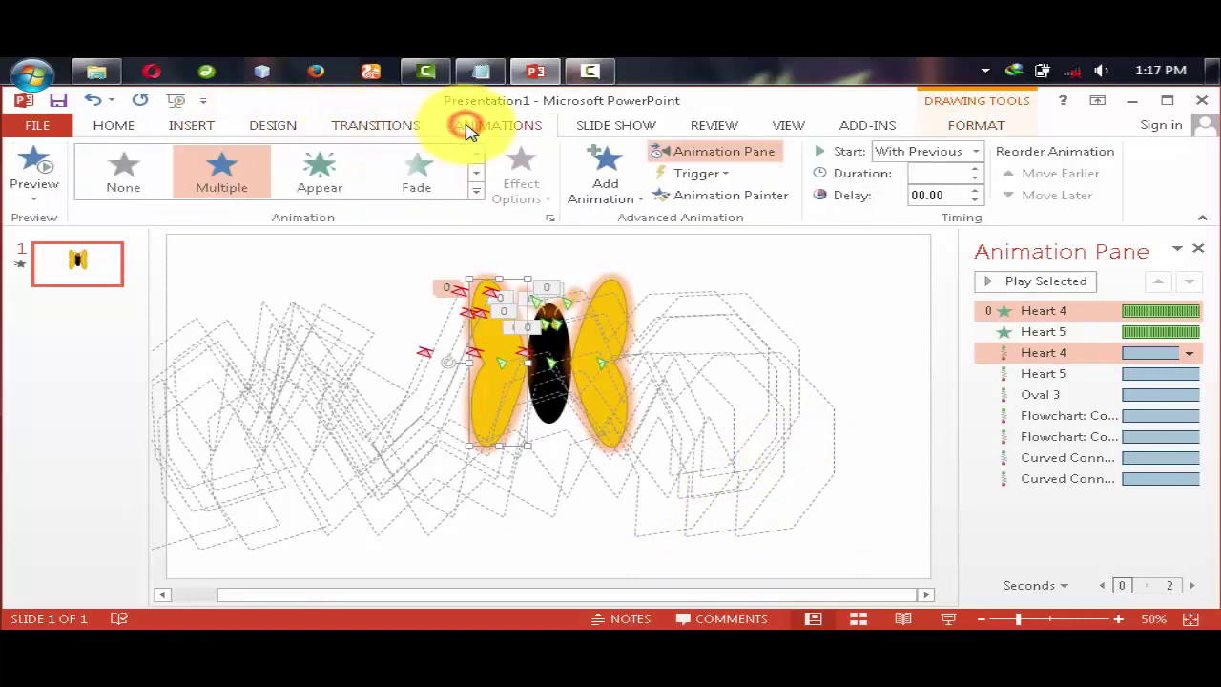
# Set the slide background to a picture or texture fill from a file.
pyautogui.click(253, 125)
pyautogui.click(1068, 171)
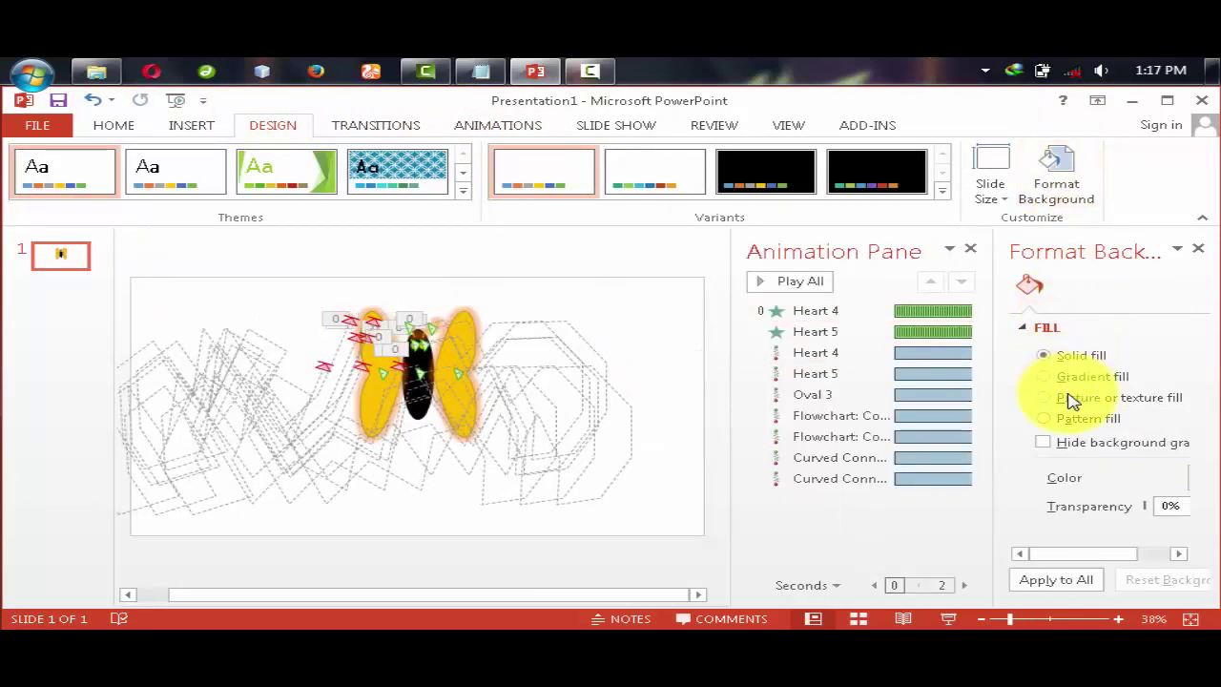
pyautogui.click(1068, 397)
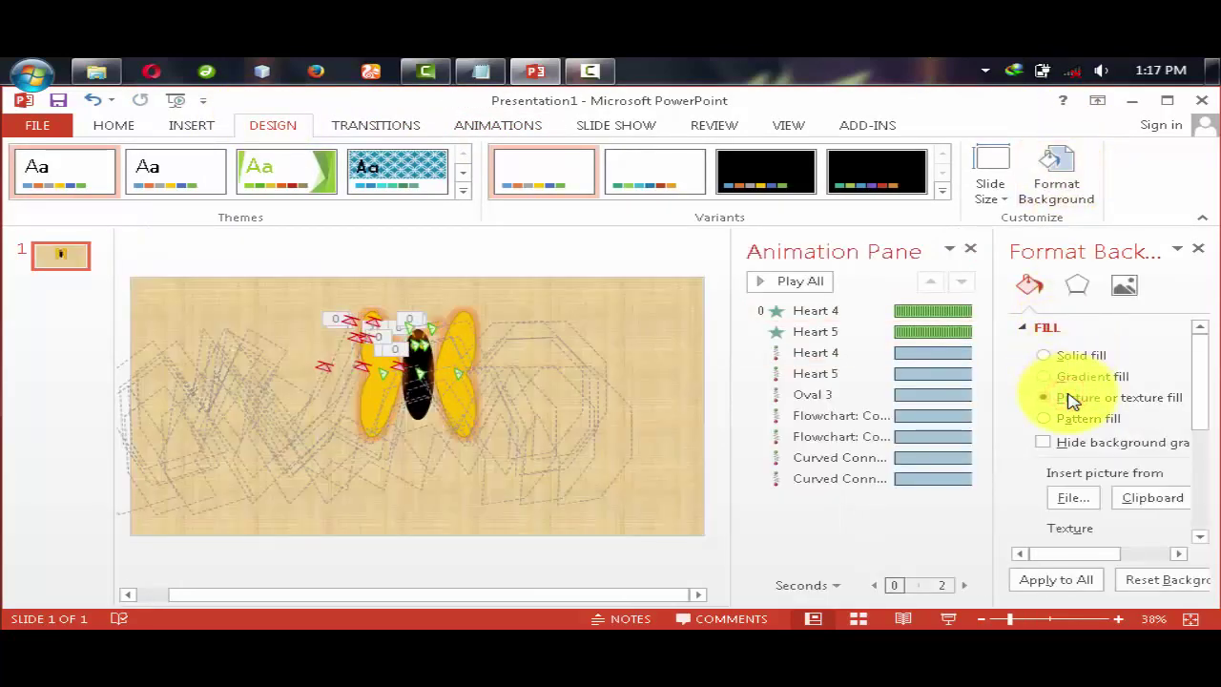
pyautogui.click(1065, 500)
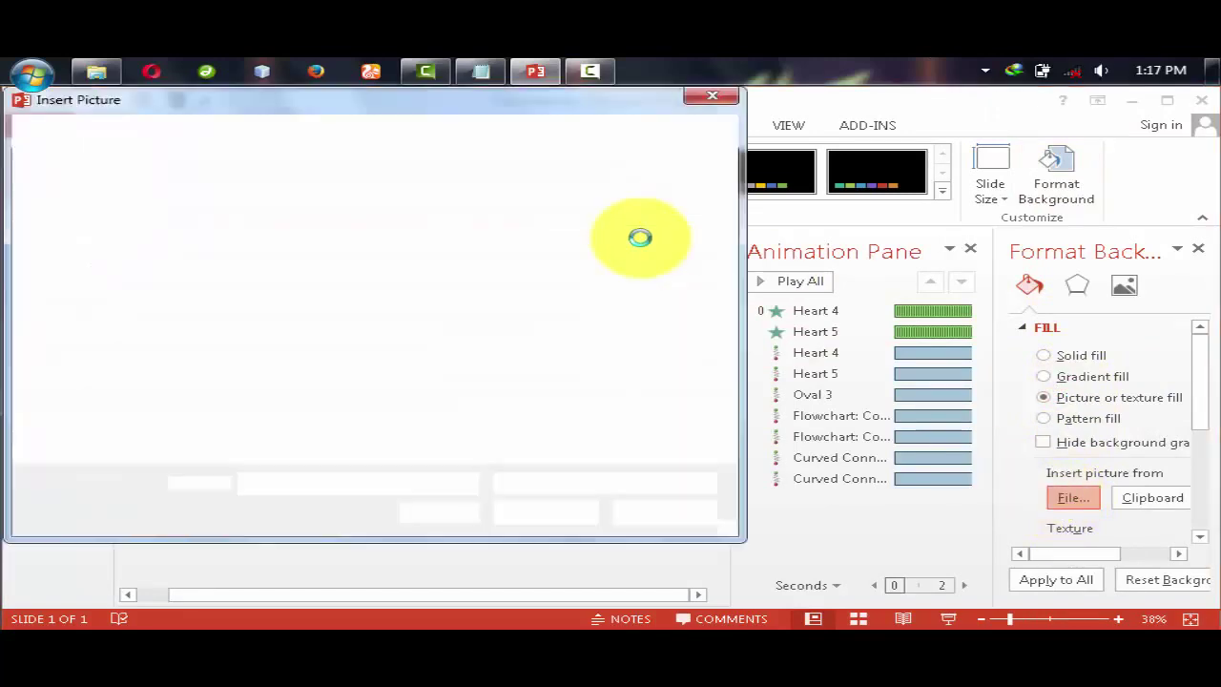
# Insert IJO.jpeg from DATA (E:)\N0val\background as the background, then undo once.
pyautogui.moveTo(190, 295); pyautogui.dragTo(190, 381)
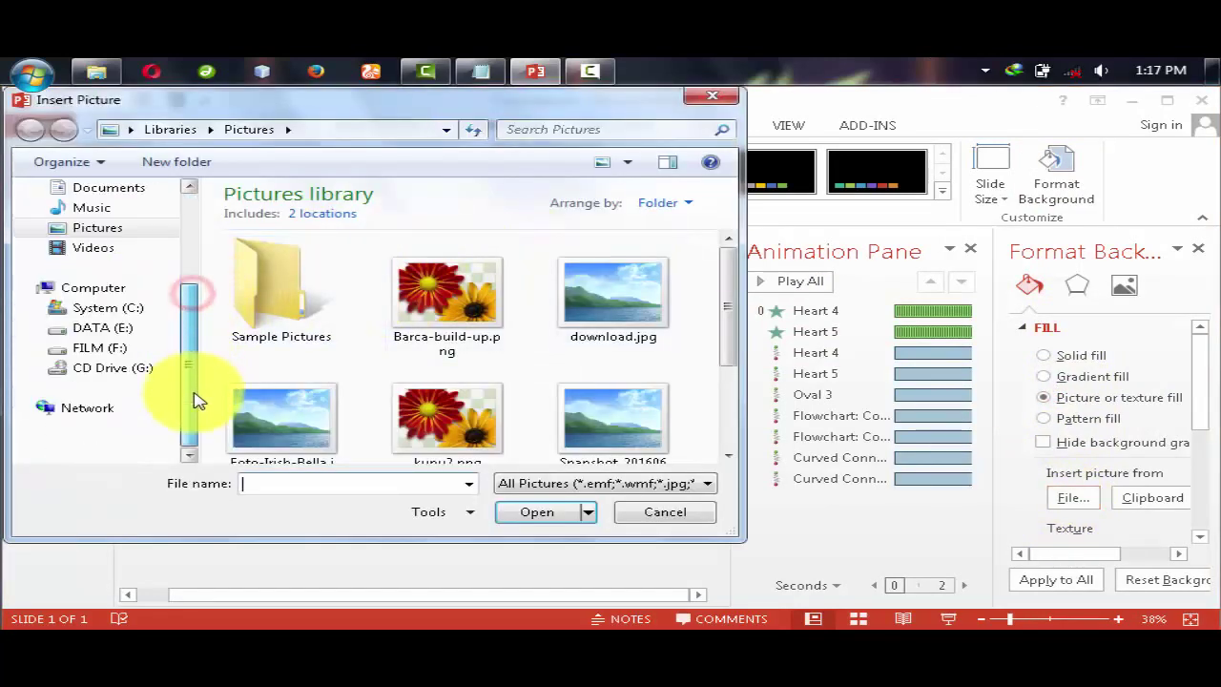
pyautogui.click(145, 367)
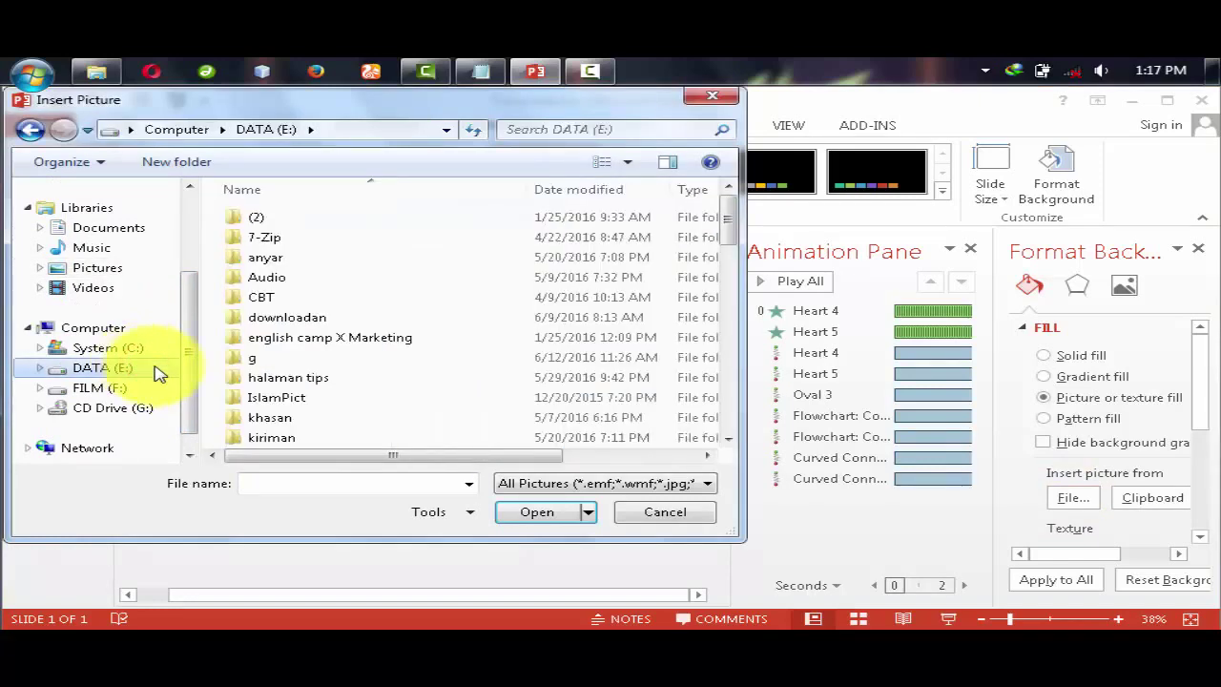
pyautogui.scroll(-5, 286, 373)
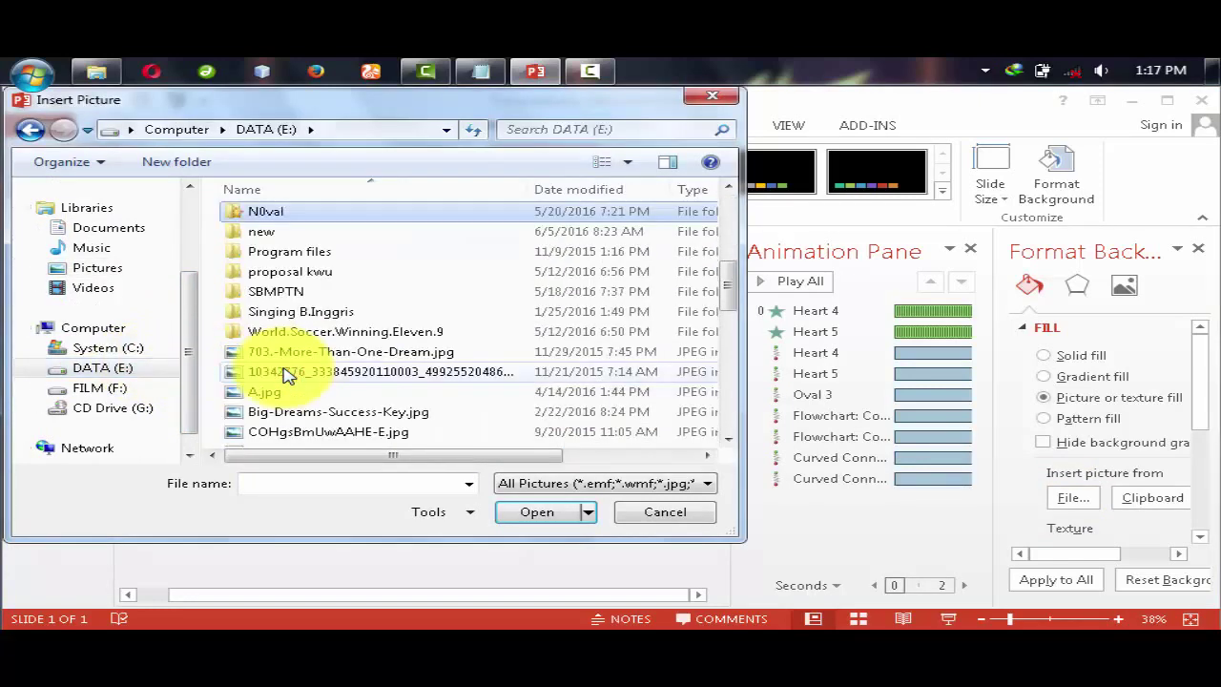
pyautogui.press('Return')
pyautogui.click(286, 373)
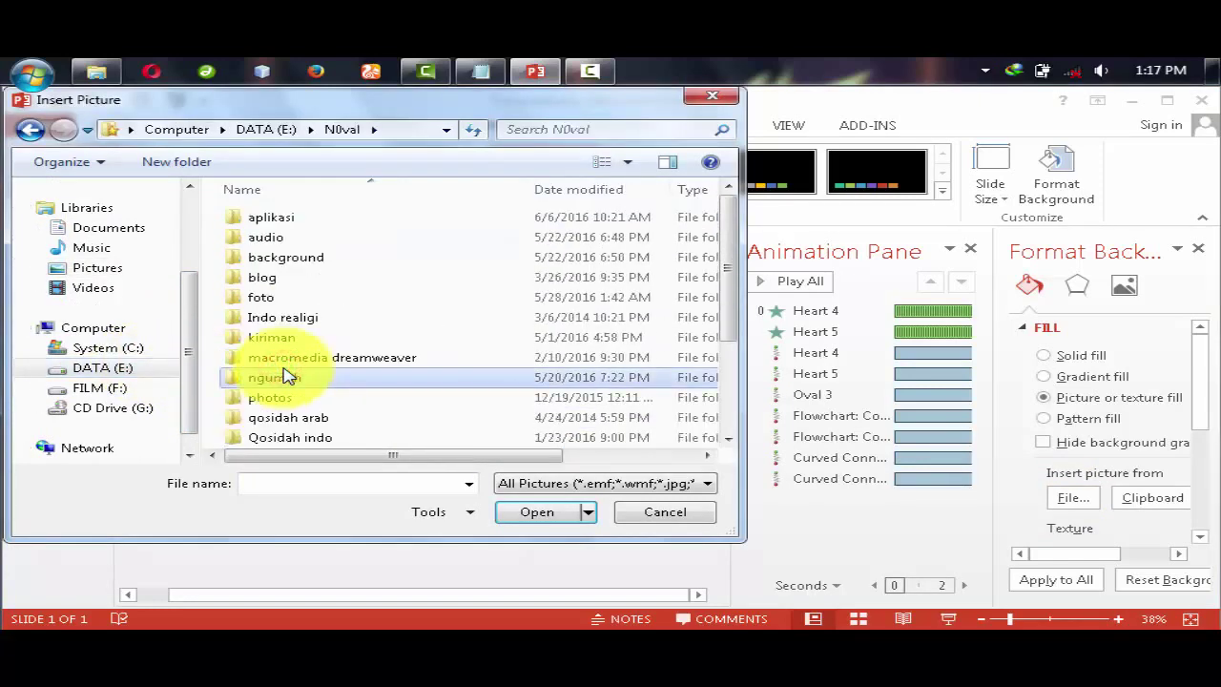
pyautogui.press('b')
pyautogui.press('Return')
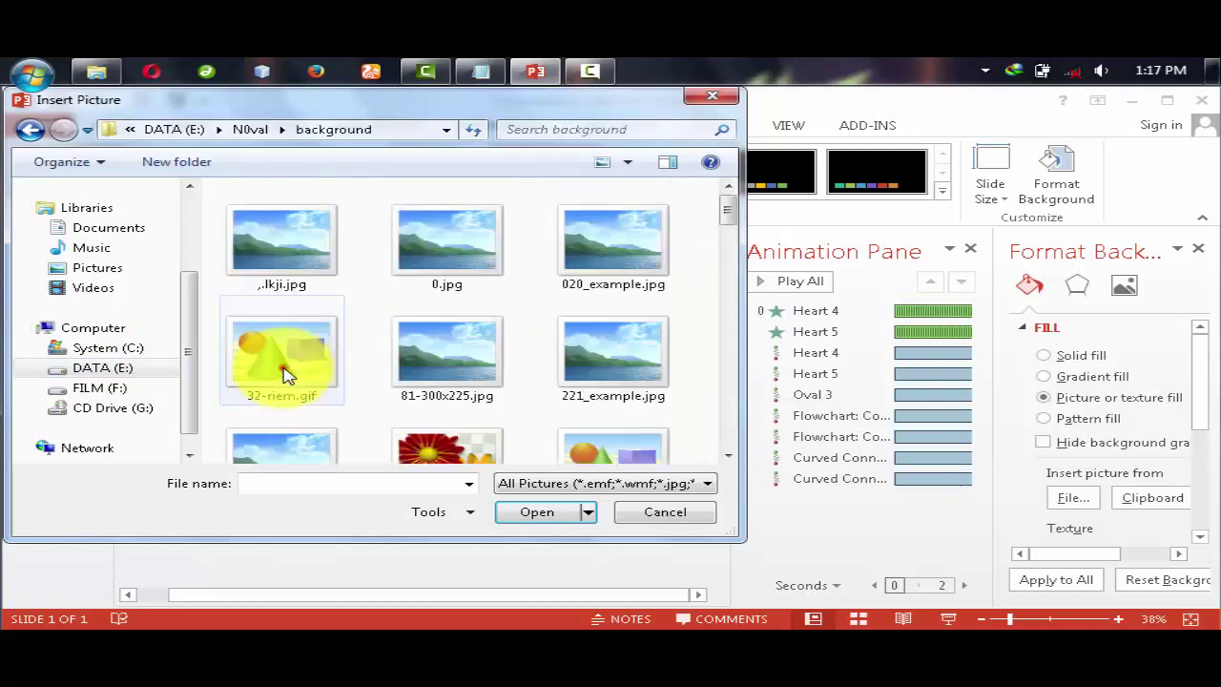
pyautogui.click(286, 374)
pyautogui.press('i')
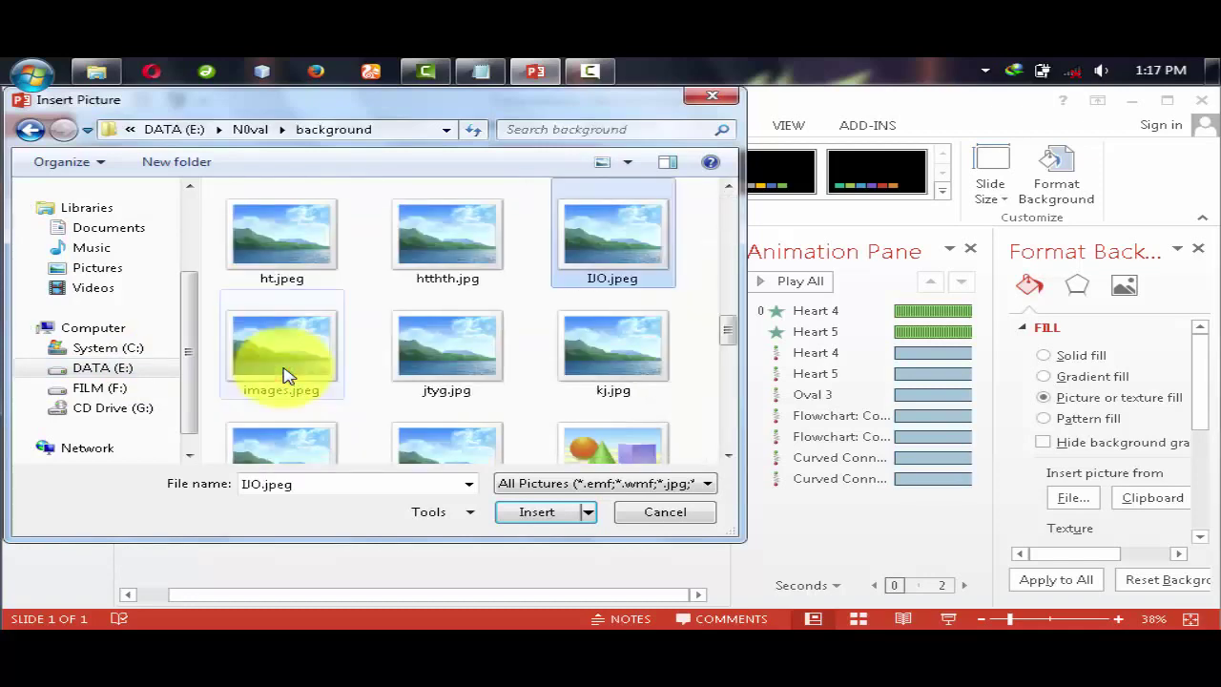
pyautogui.press('Escape')
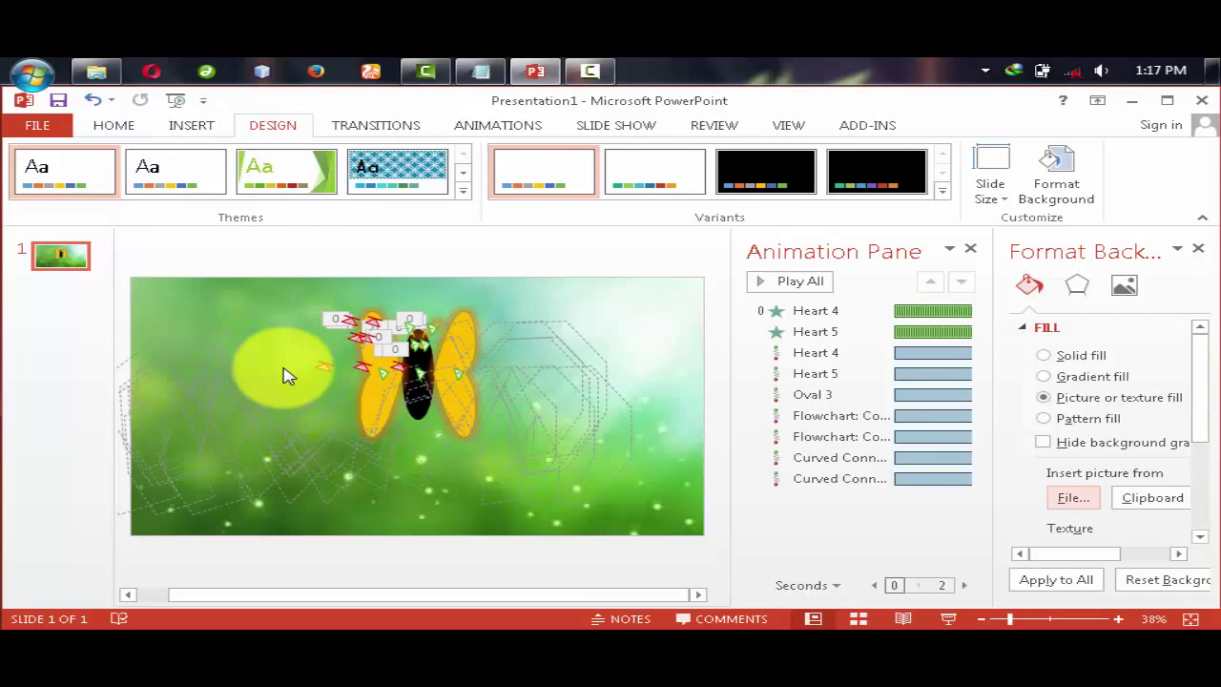
pyautogui.hotkey('ctrl', 'z')
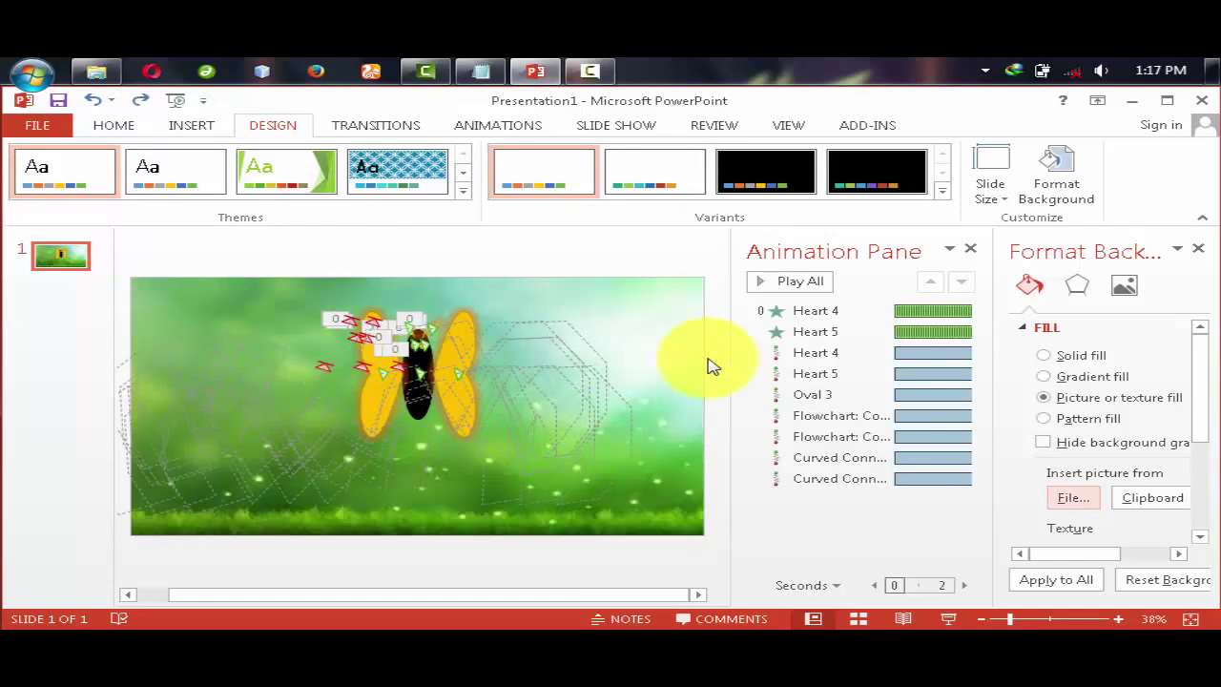
# Close the background pane, preview the butterfly animation, then minimize PowerPoint.
pyautogui.click(1197, 249)
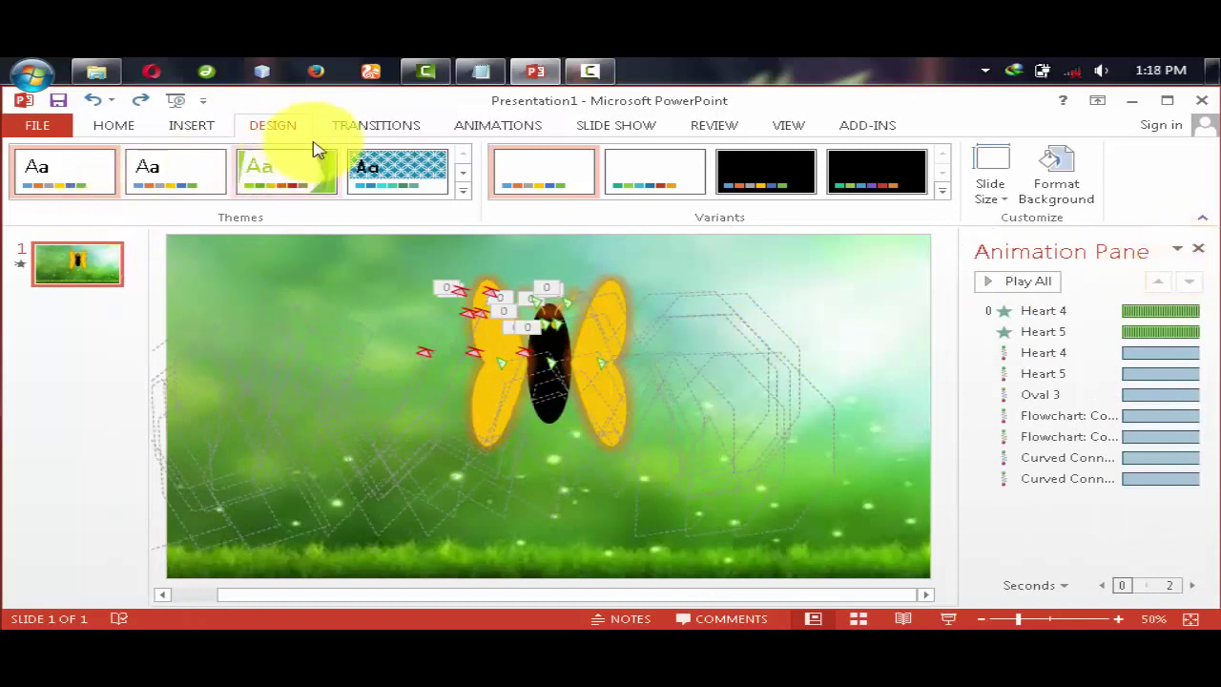
pyautogui.click(513, 126)
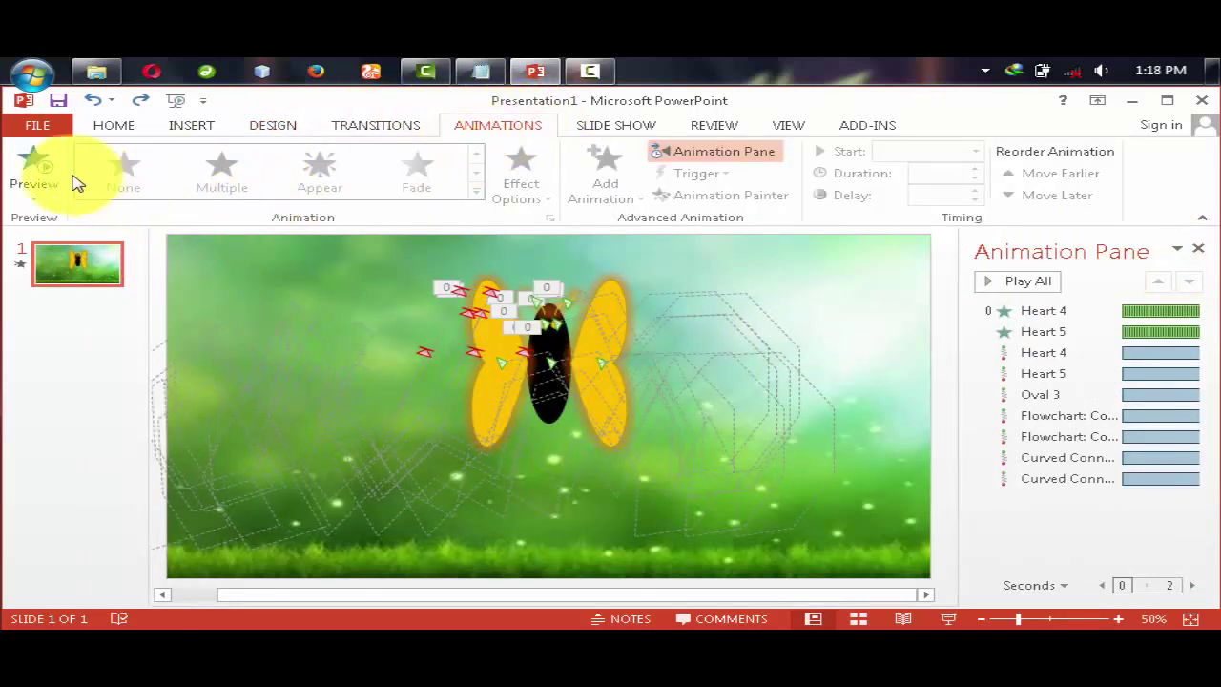
pyautogui.click(33, 163)
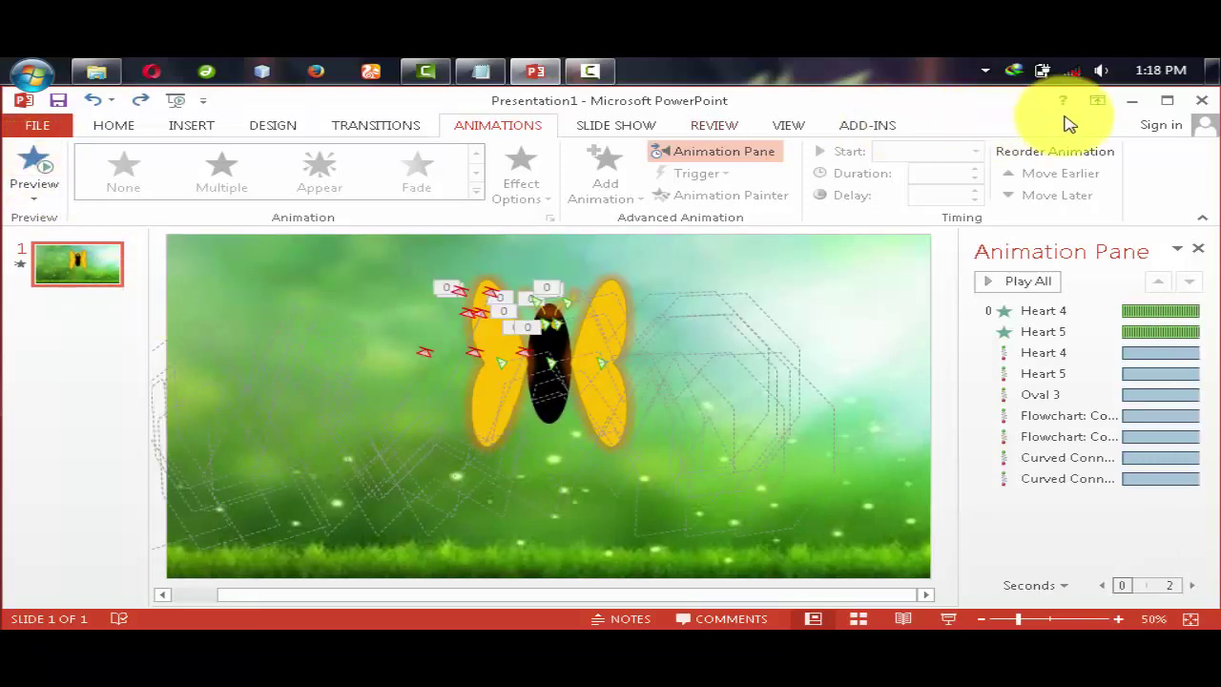
pyautogui.click(1131, 101)
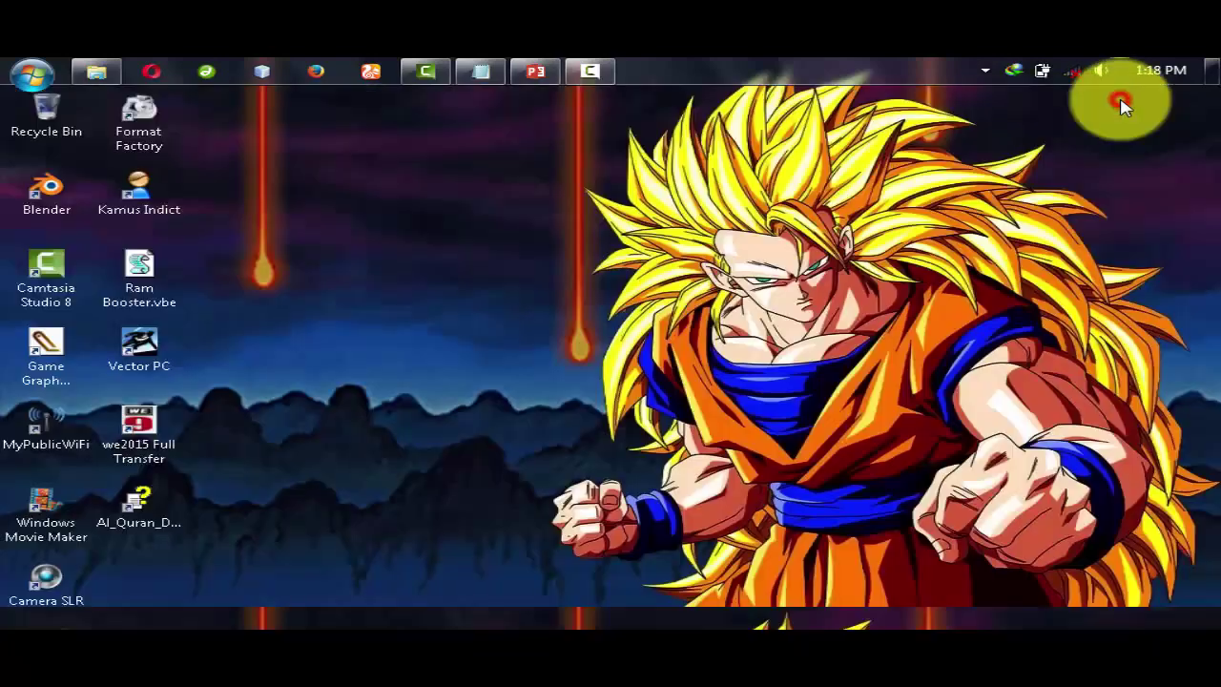
# Restore Notepad and replace all its text with the new closing line starting 'nah'.
pyautogui.click(493, 63)
pyautogui.hotkey('ctrl', 'a')
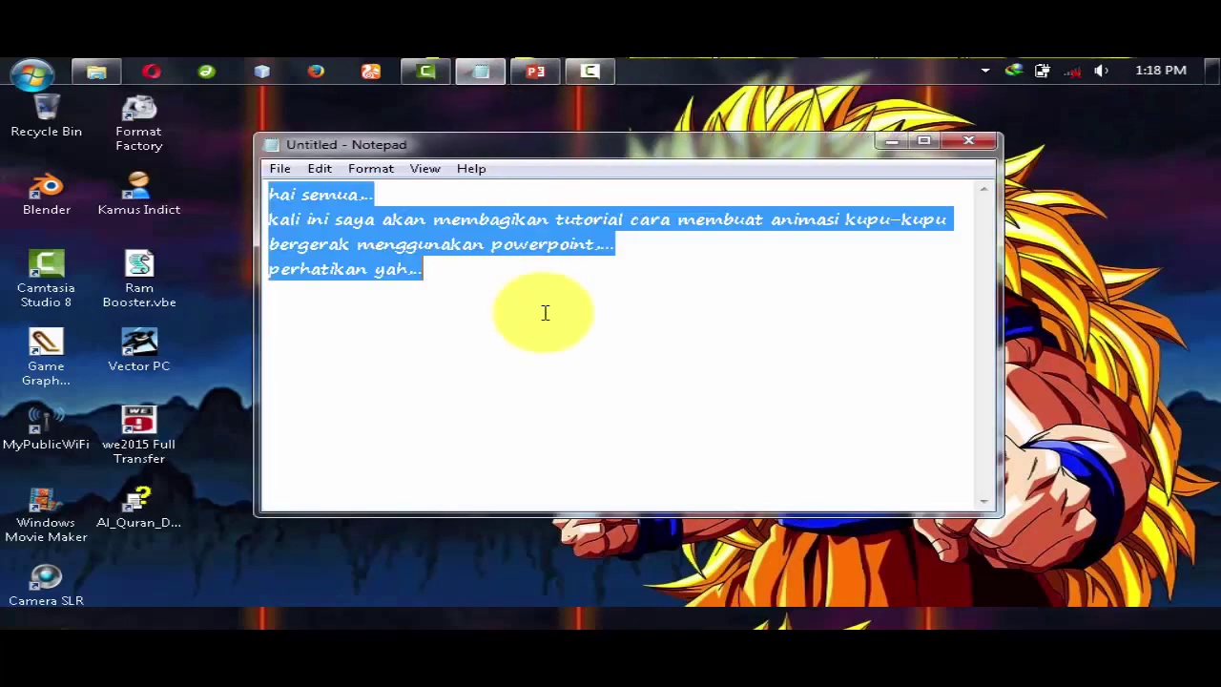
pyautogui.write('nah mu')
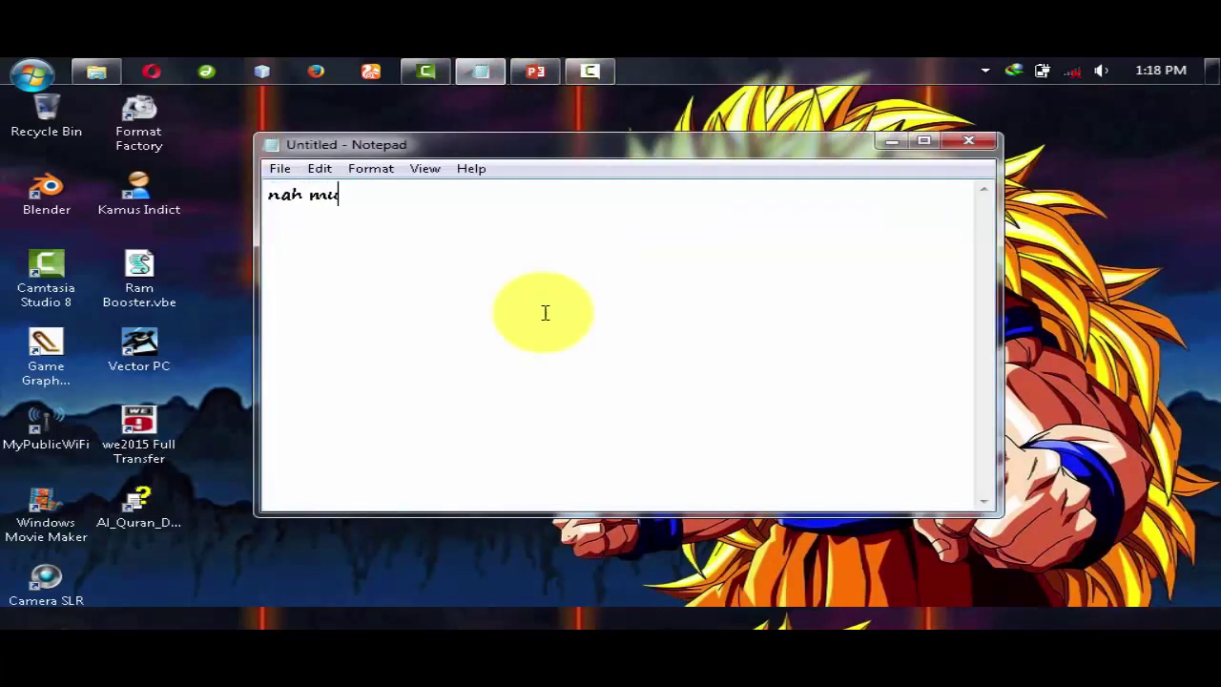